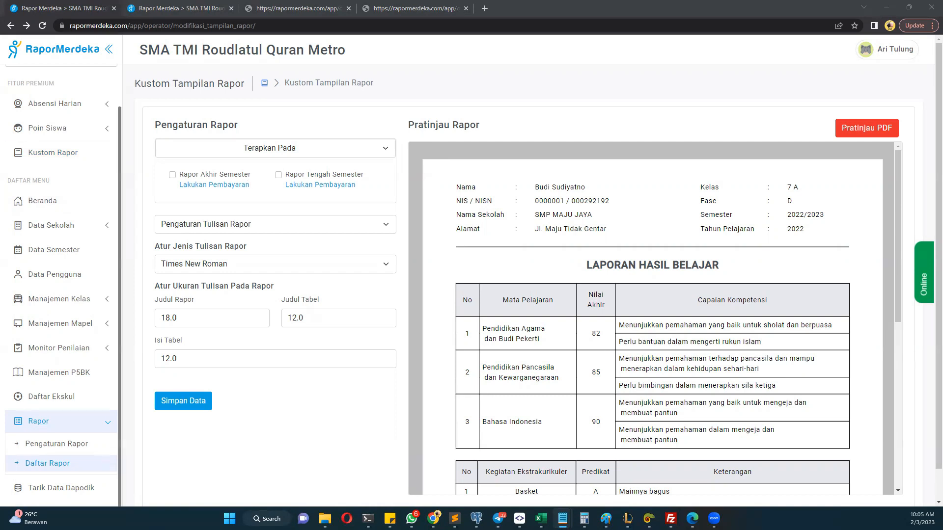
Step: Look through the report's colour, watermark and letterhead (Kop Surat) settings
left_click(219, 229)
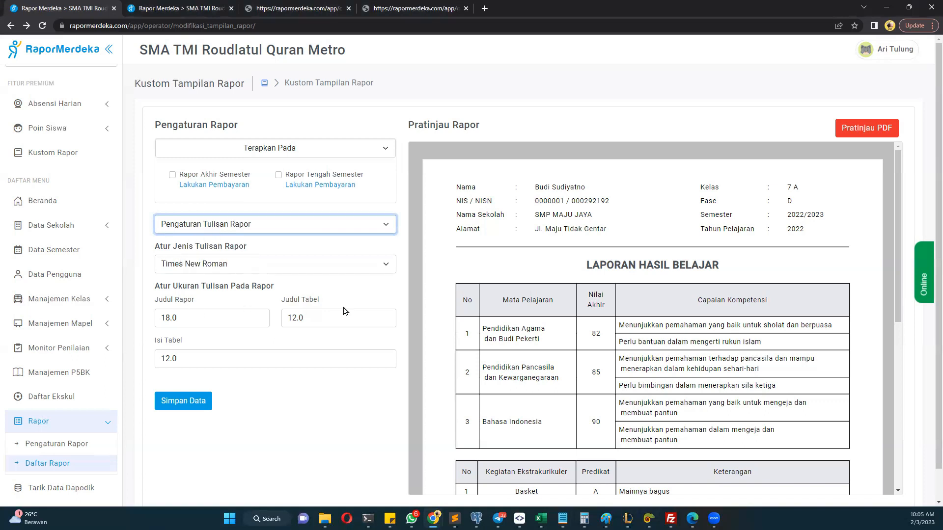
left_click(256, 221)
left_click(254, 248)
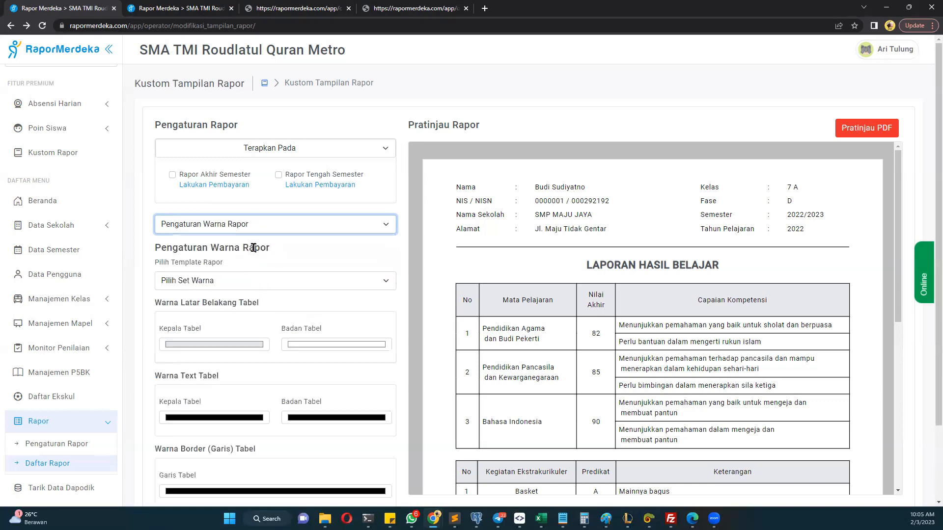
scroll(255, 250, "down", 2)
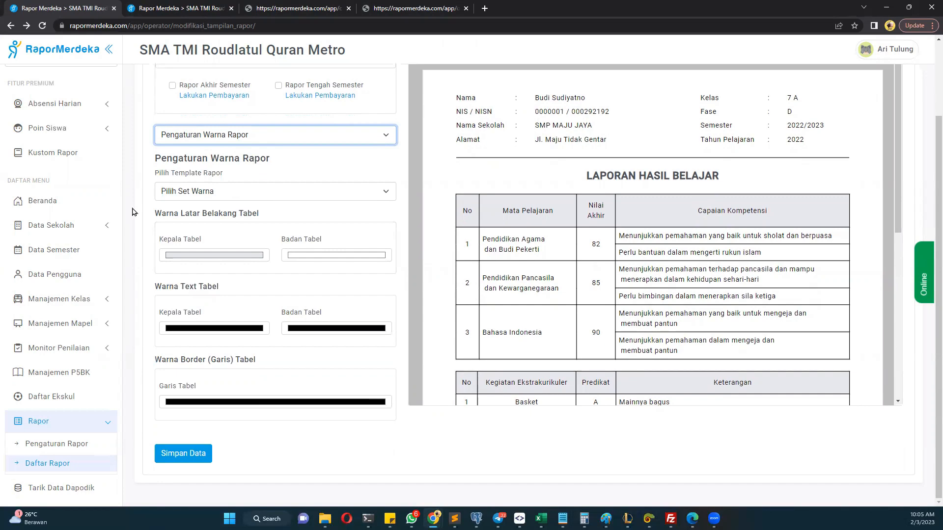
left_click(291, 135)
left_click(265, 169)
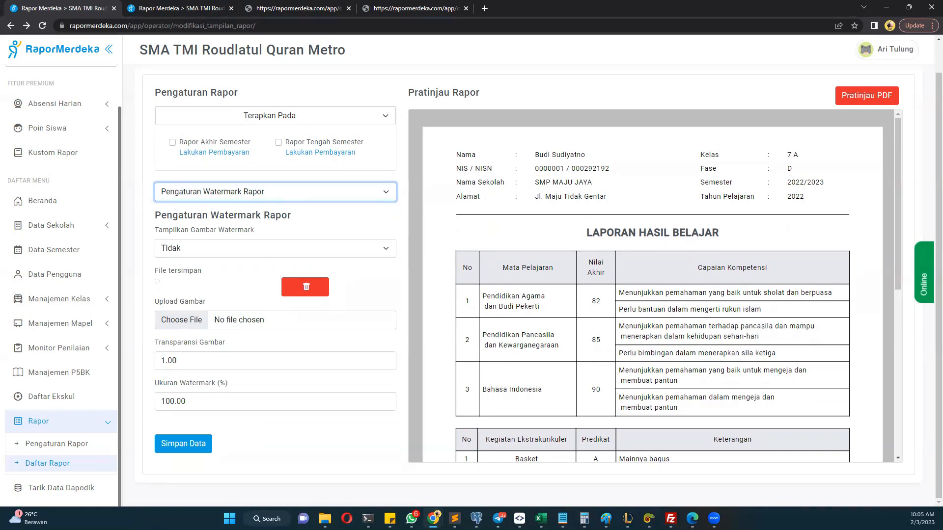
left_click(212, 196)
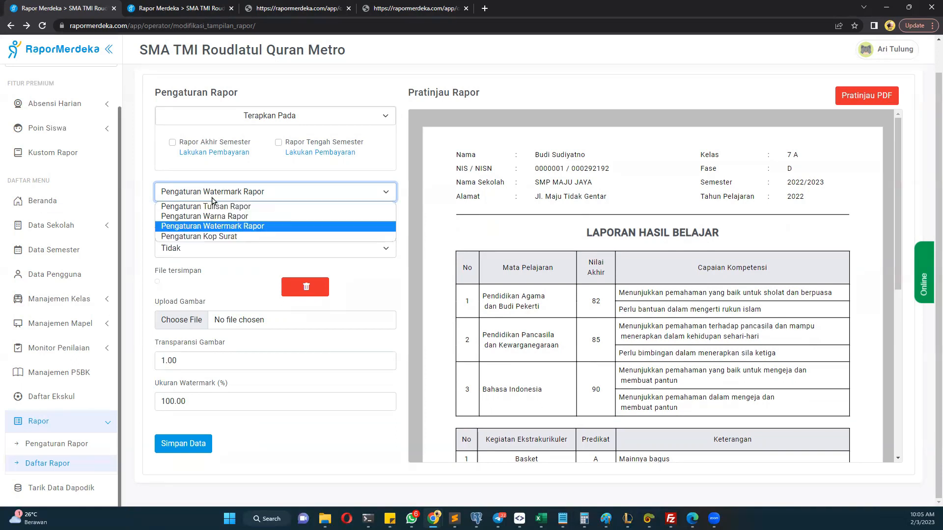
left_click(212, 238)
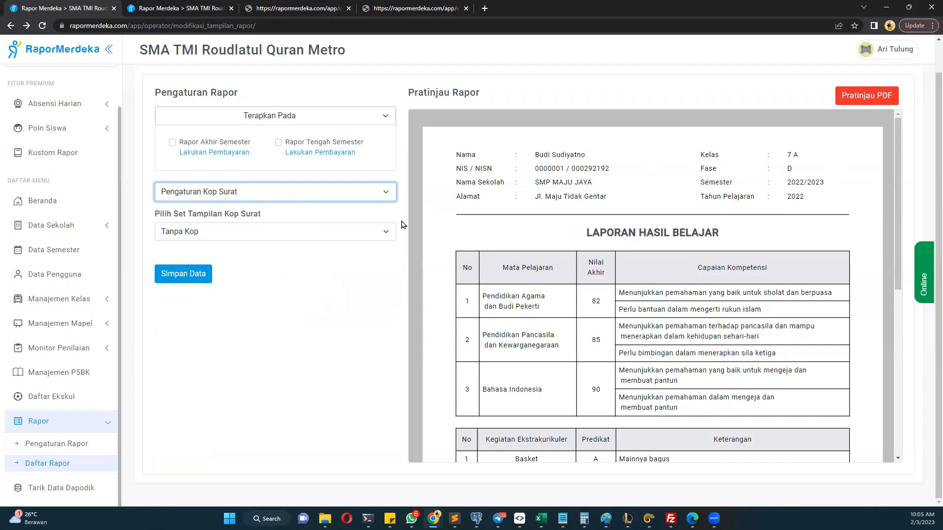
Step: Return to the report text settings (Pengaturan Tulisan Rapor) and choose Times New Roman as the report font
left_click(327, 192)
left_click(316, 206)
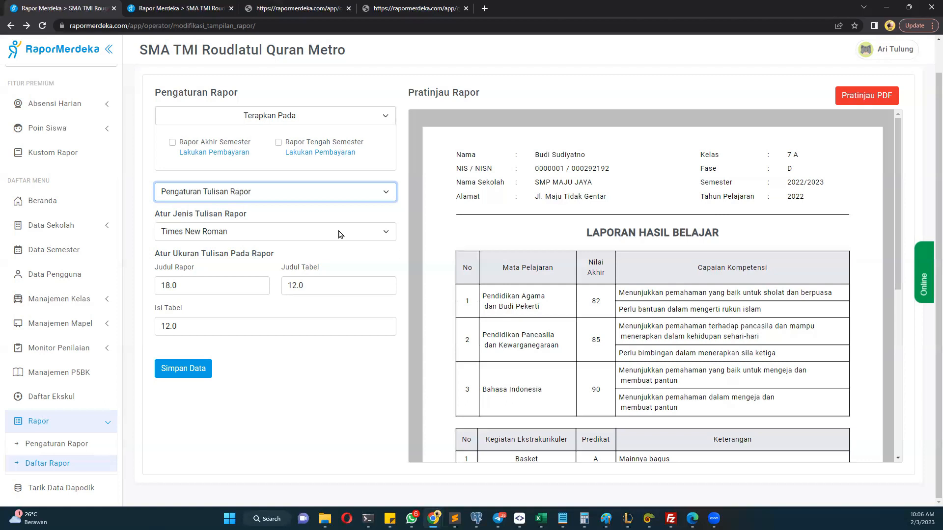
left_click(319, 191)
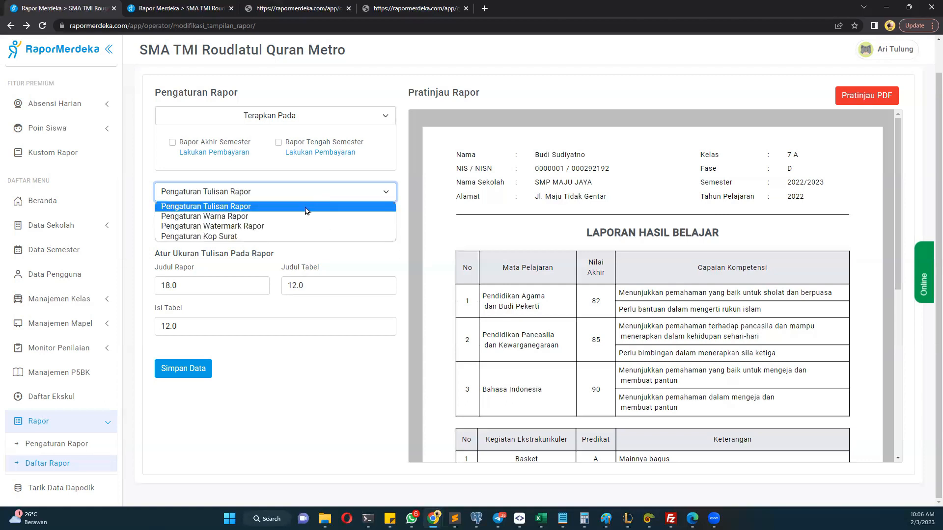
left_click(307, 205)
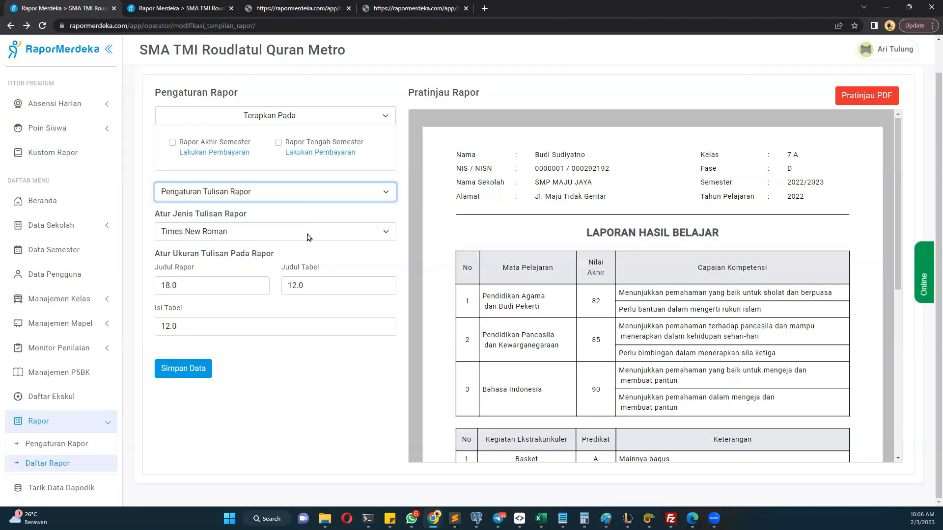
left_click(309, 238)
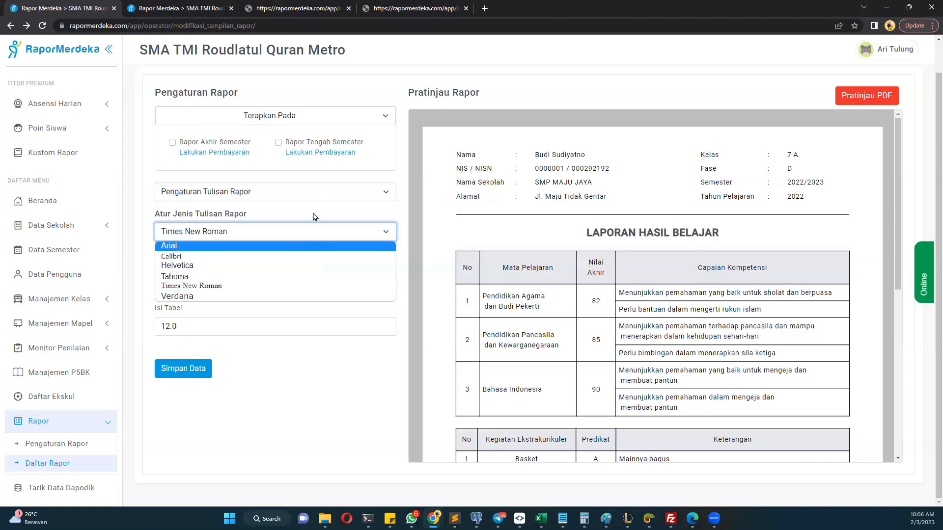
left_click(268, 285)
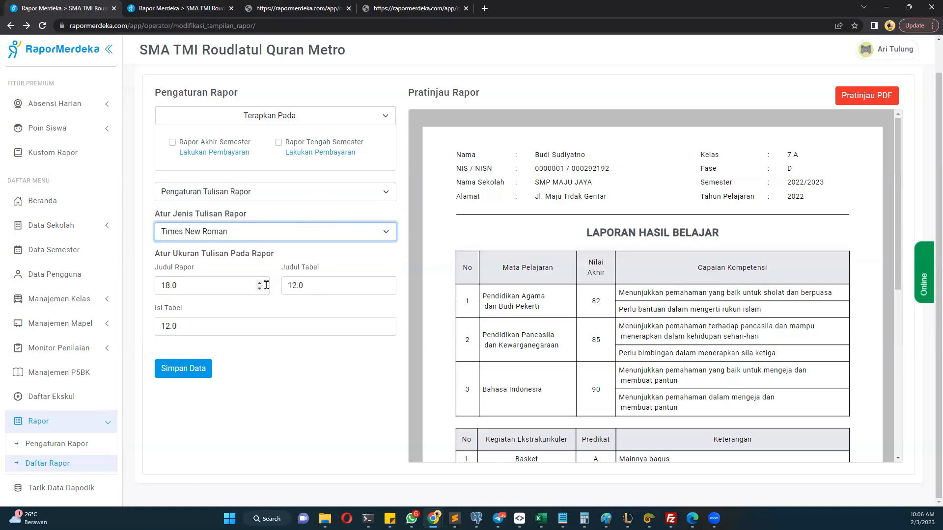
Step: Set the table title (Judul Tabel) font size to 14 and save the report settings
left_click(234, 285)
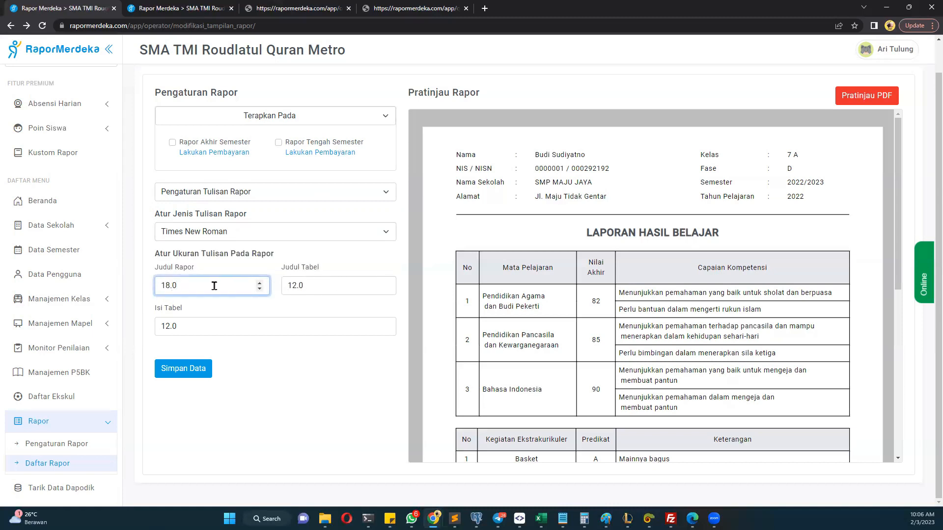
left_click_drag(184, 287, 154, 291)
left_click(297, 286)
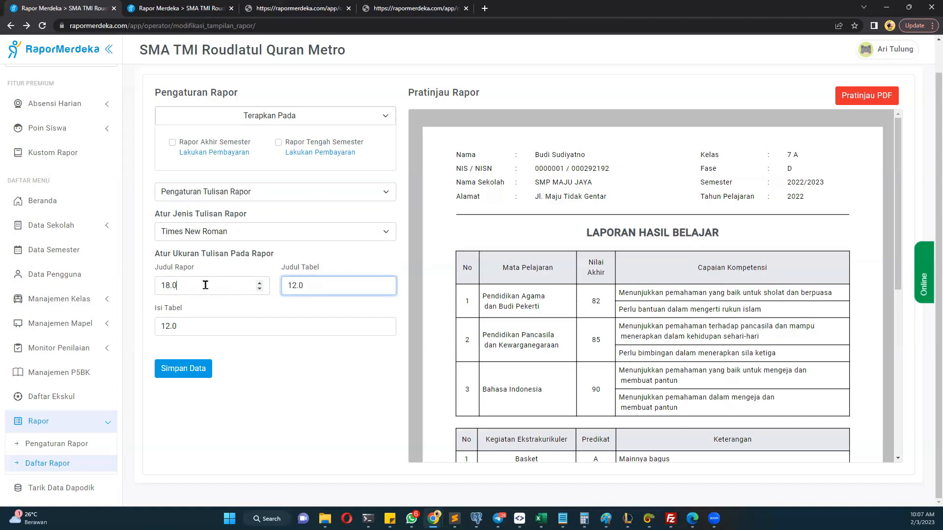
left_click(204, 286)
left_click_drag(319, 286, 262, 291)
type("14")
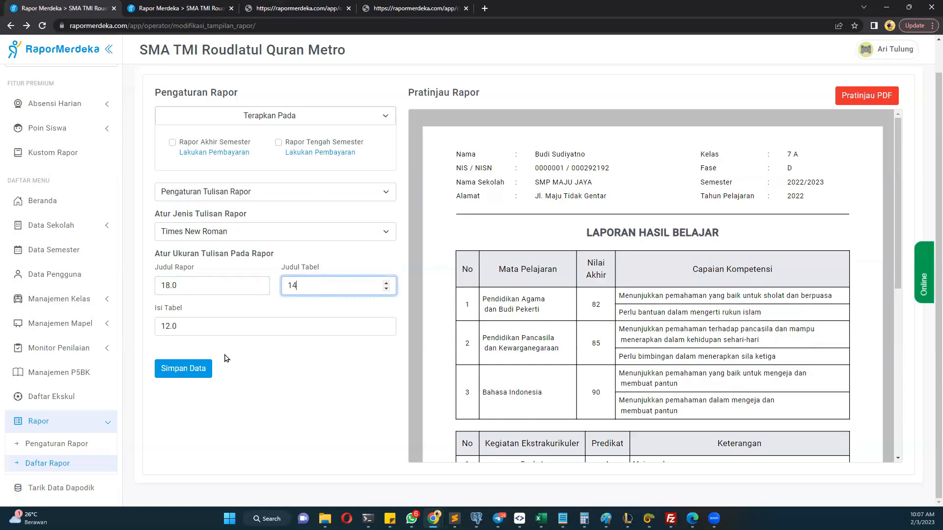
left_click(185, 365)
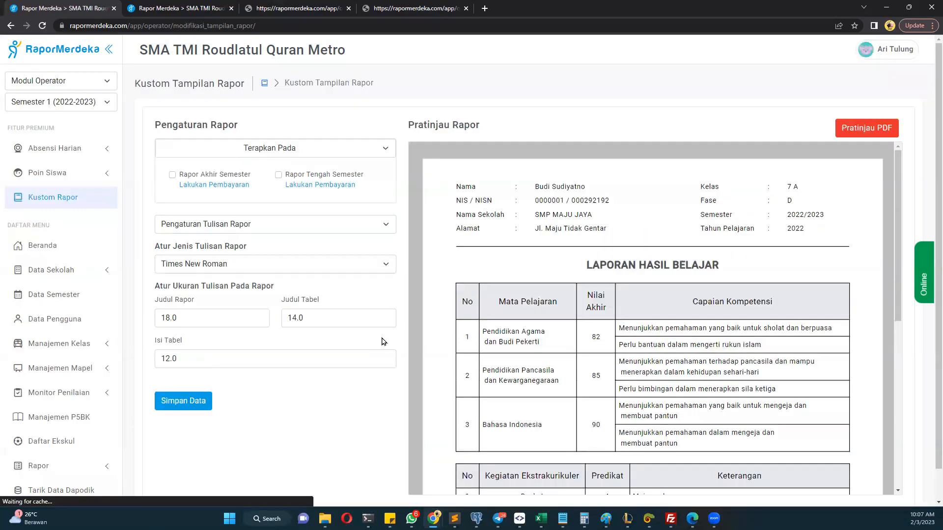
Step: Open the report colour settings (Pengaturan Warna Rapor) and apply the Setelan Awal colour template
left_click(313, 224)
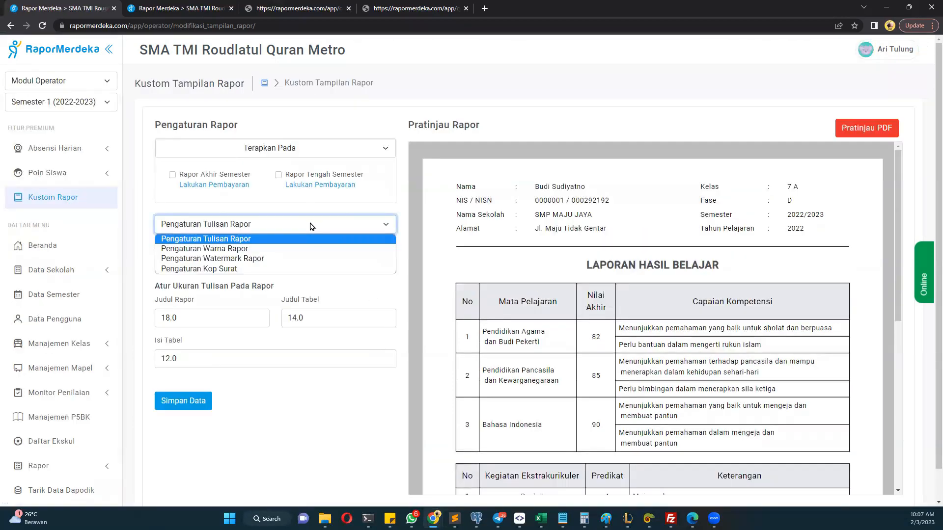
left_click(312, 250)
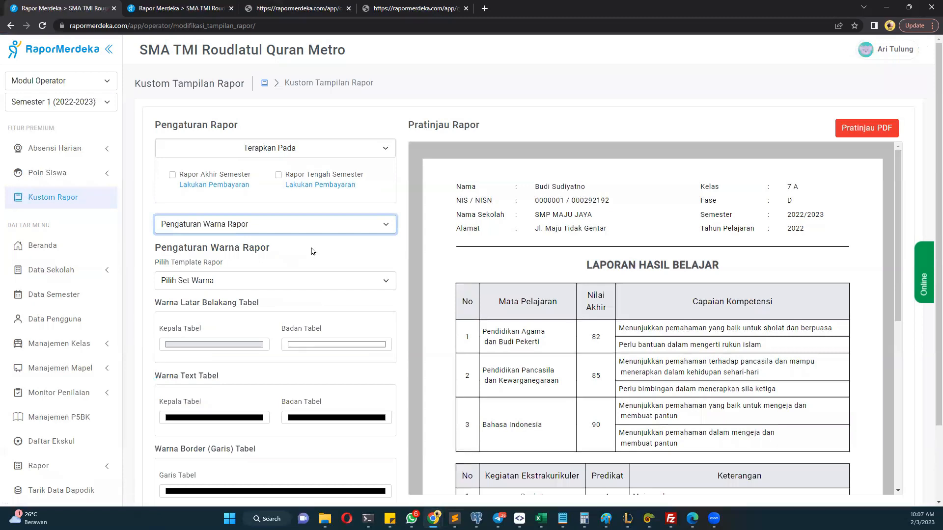
left_click(214, 283)
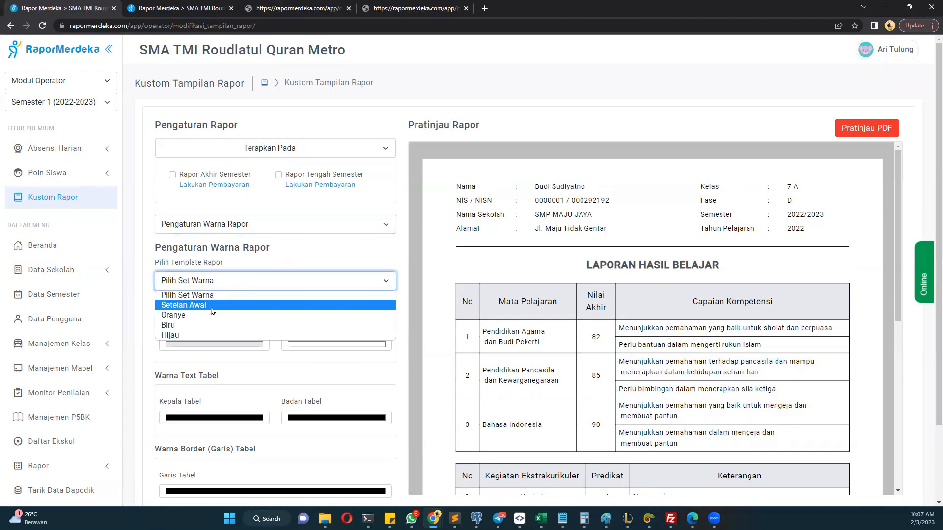
left_click(212, 306)
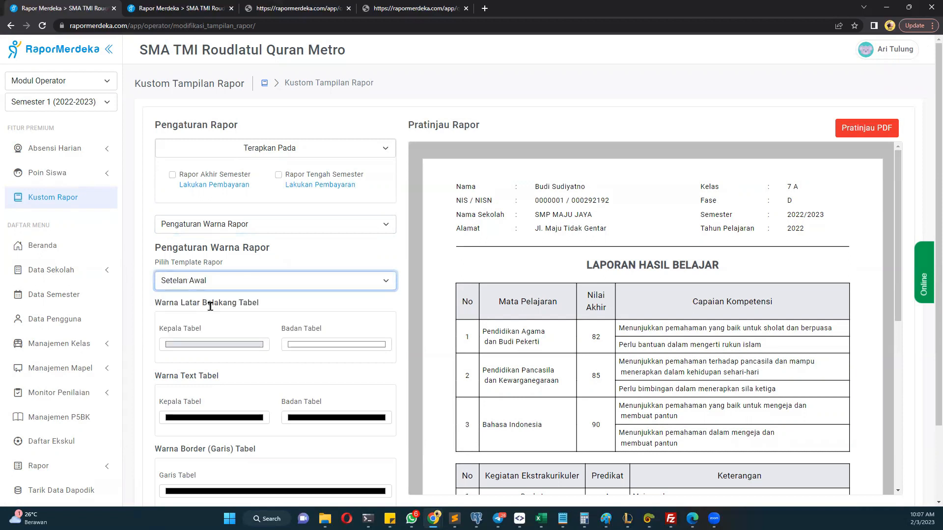
Step: Try the Oranye colour template and review the whole report preview
left_click(239, 283)
left_click(226, 316)
scroll(461, 269, "down", 3)
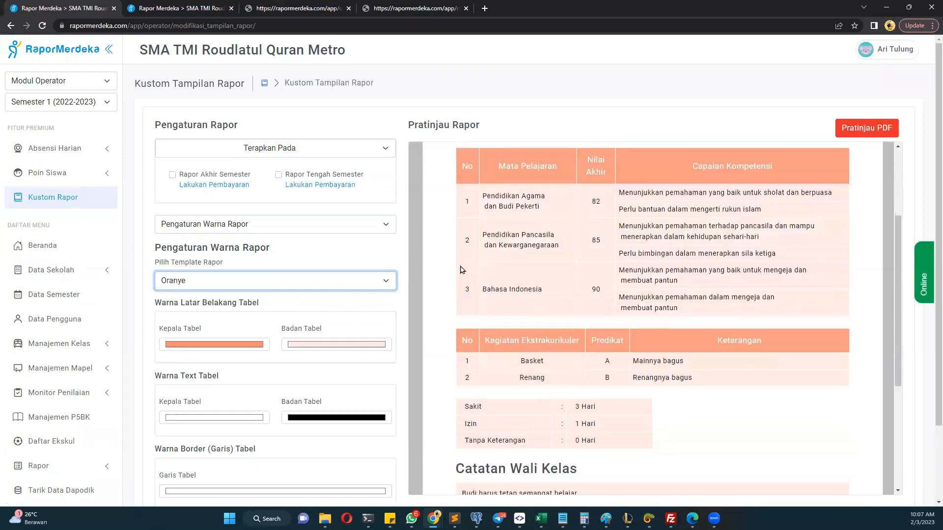
scroll(462, 270, "down", 1)
scroll(461, 269, "down", 2)
scroll(462, 270, "up", 6)
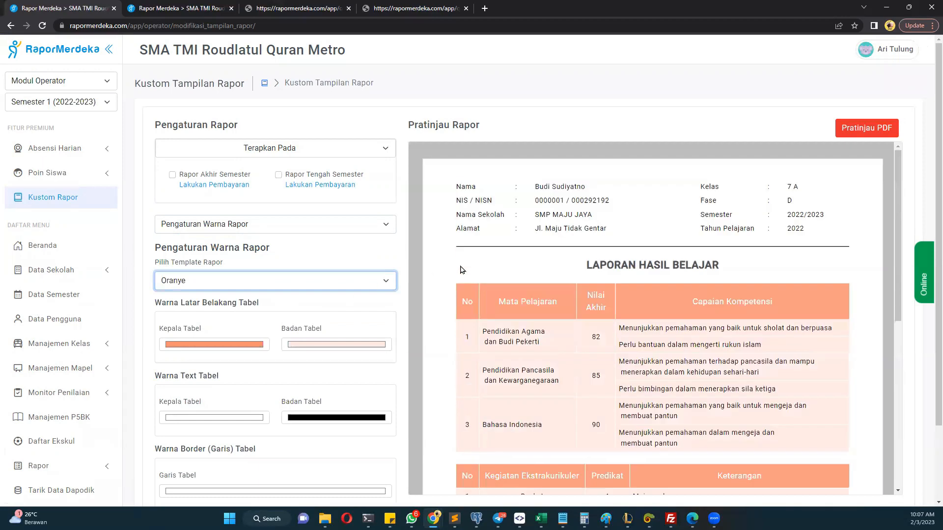
Step: Try the Biru colour template and check how the report preview looks
left_click(343, 281)
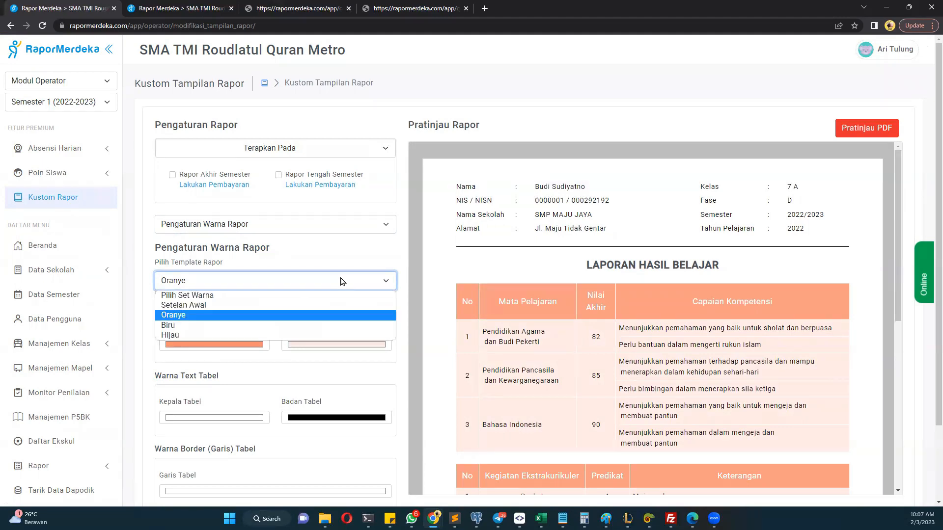
left_click(347, 322)
scroll(497, 252, "down", 3)
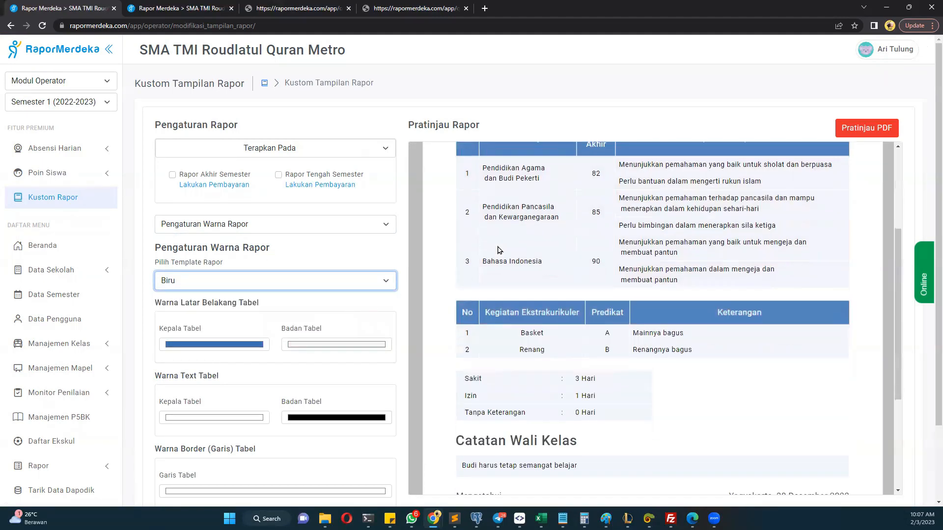
scroll(498, 250, "up", 3)
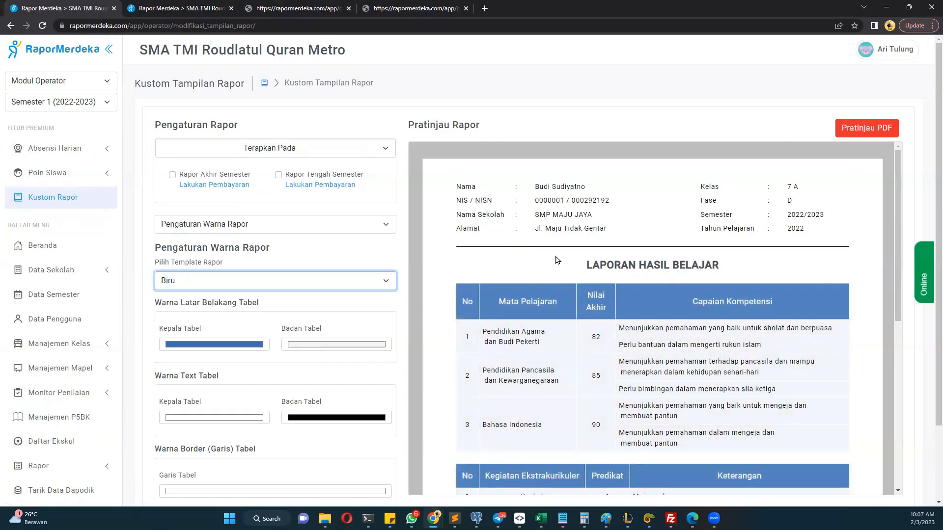
scroll(461, 248, "down", 3)
scroll(485, 242, "up", 3)
Step: Apply the Hijau colour template and look over the report preview
left_click(302, 278)
left_click(304, 335)
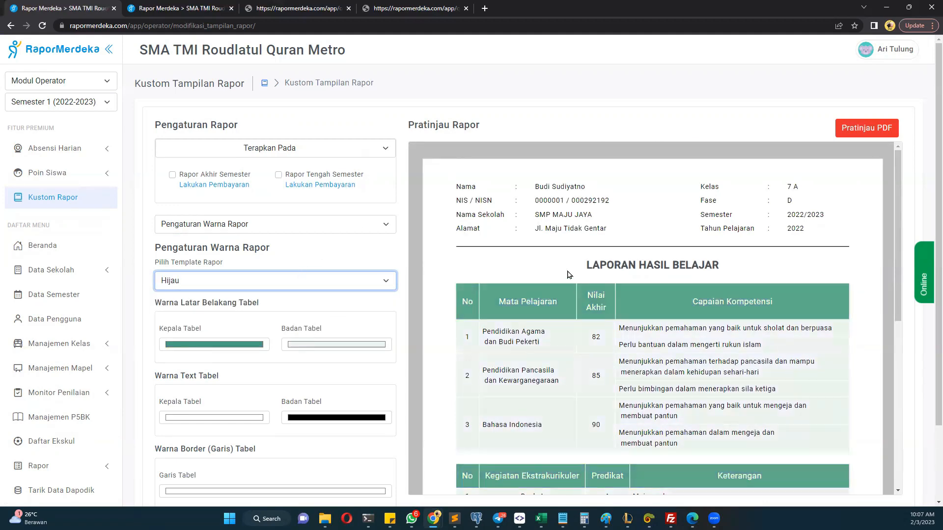
scroll(568, 273, "down", 3)
scroll(569, 274, "up", 3)
scroll(568, 274, "down", 3)
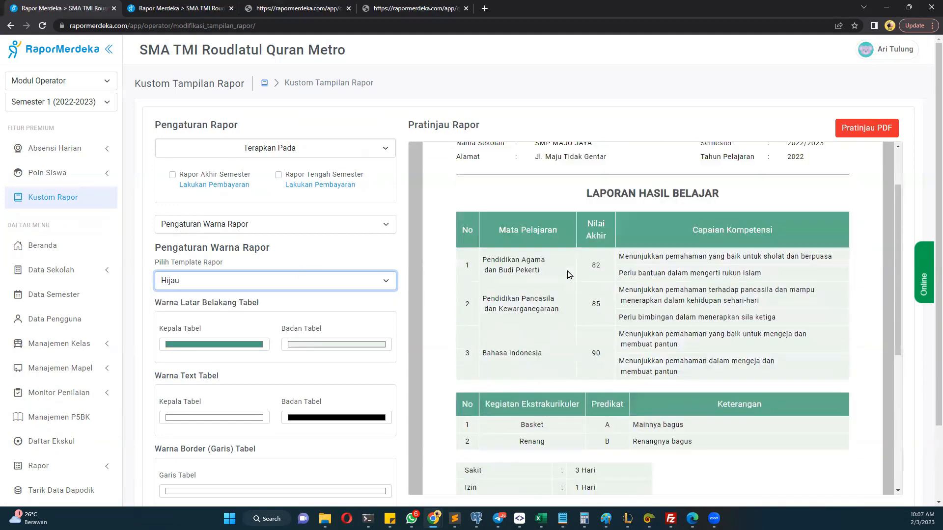
scroll(568, 274, "up", 3)
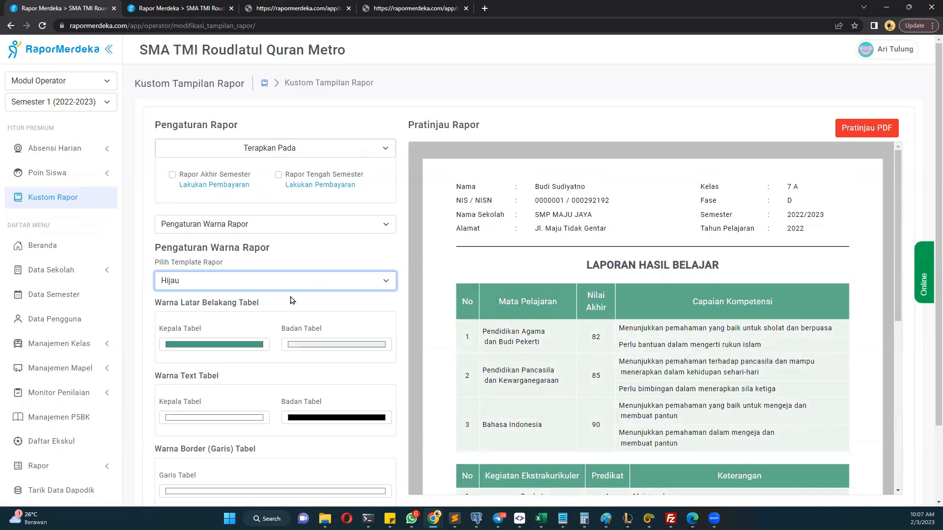
Step: Change the table header (Kepala Tabel) background colour to a bright orange
scroll(290, 300, "down", 2)
left_click(234, 255)
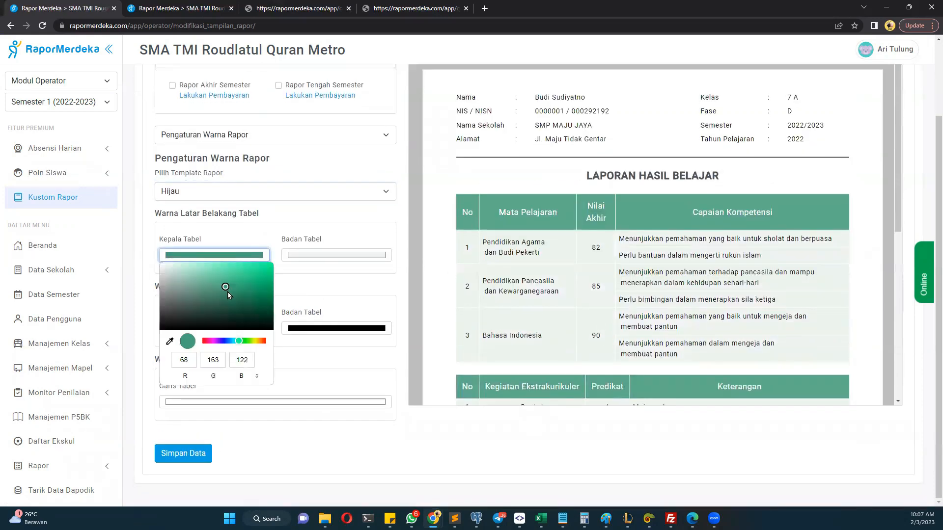
left_click(297, 237)
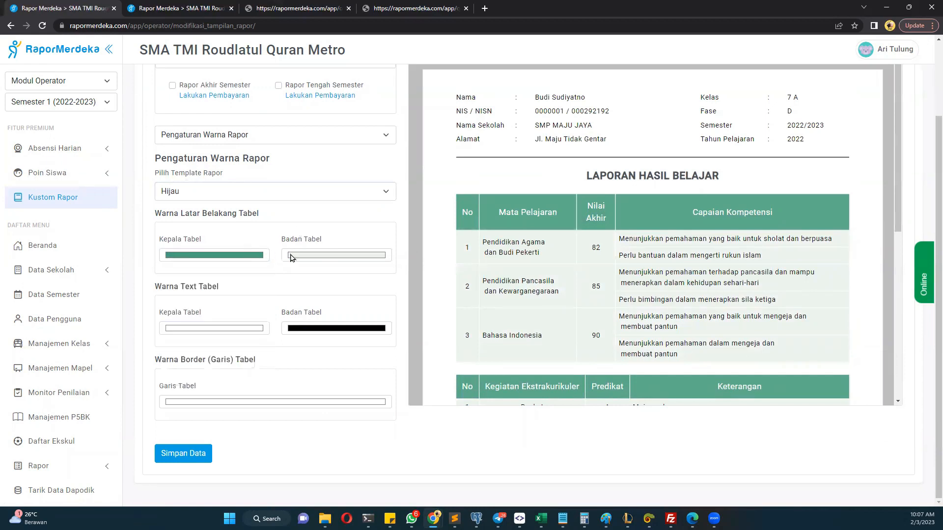
left_click(295, 256)
left_click(291, 234)
left_click(251, 257)
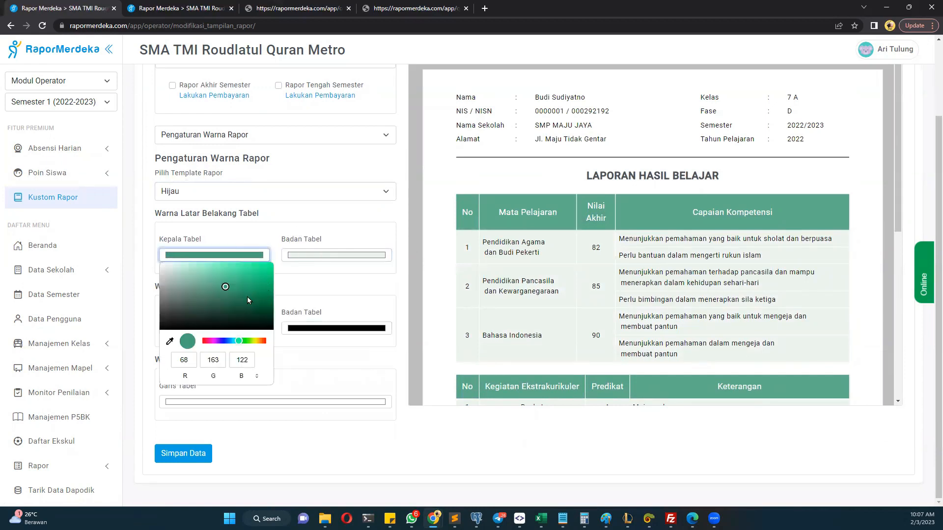
left_click(261, 341)
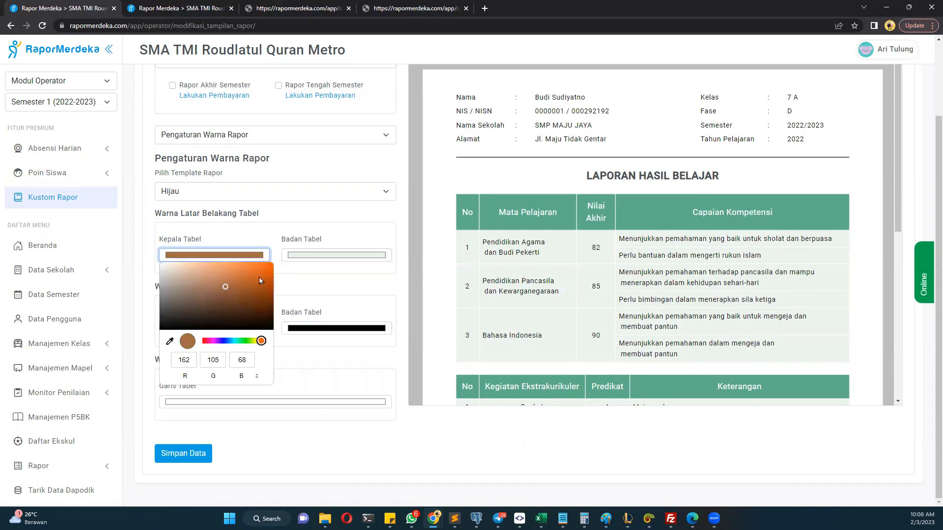
left_click_drag(262, 282, 284, 256)
left_click(310, 227)
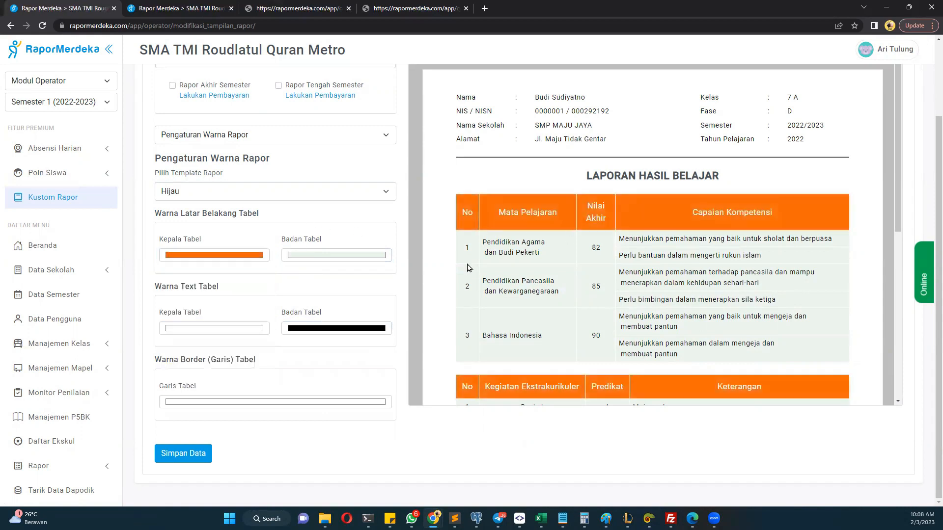
Step: Change the table body (Badan Tabel) background colour to a very pale pink
left_click(360, 257)
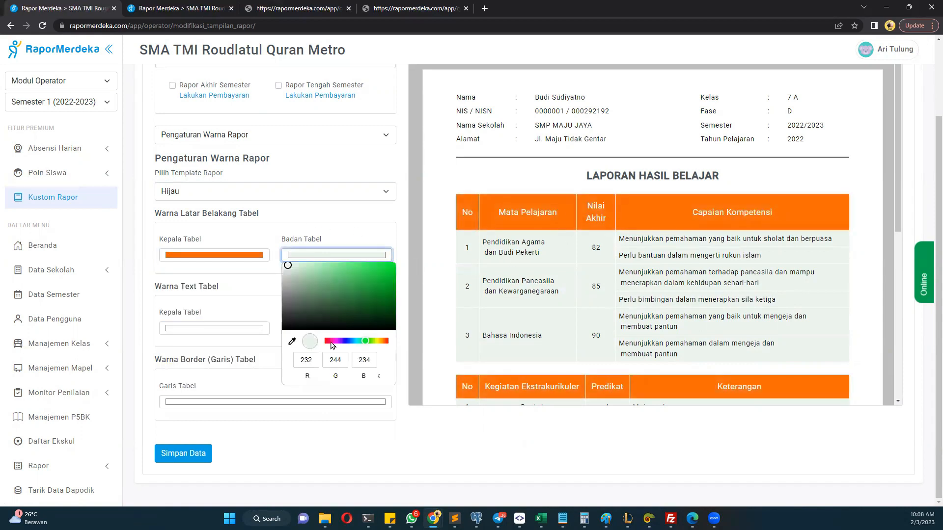
left_click(389, 342)
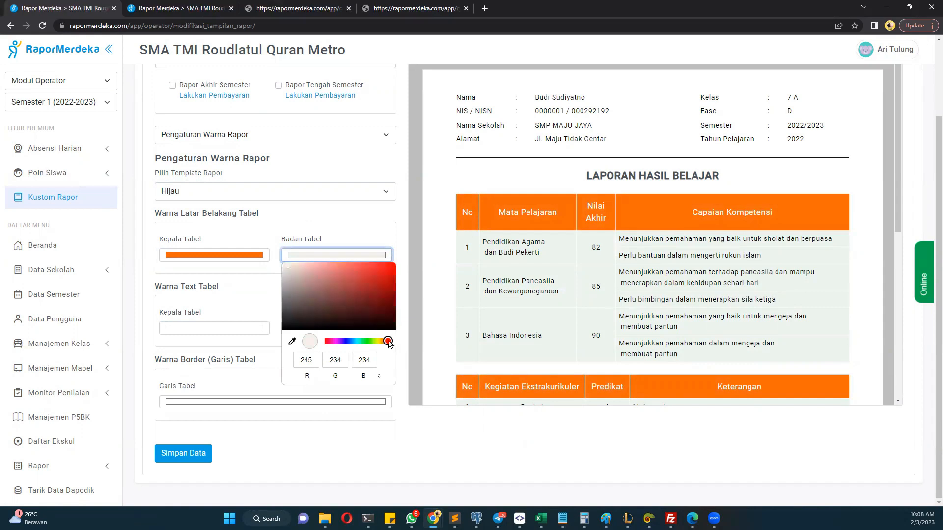
left_click(292, 266)
left_click(327, 217)
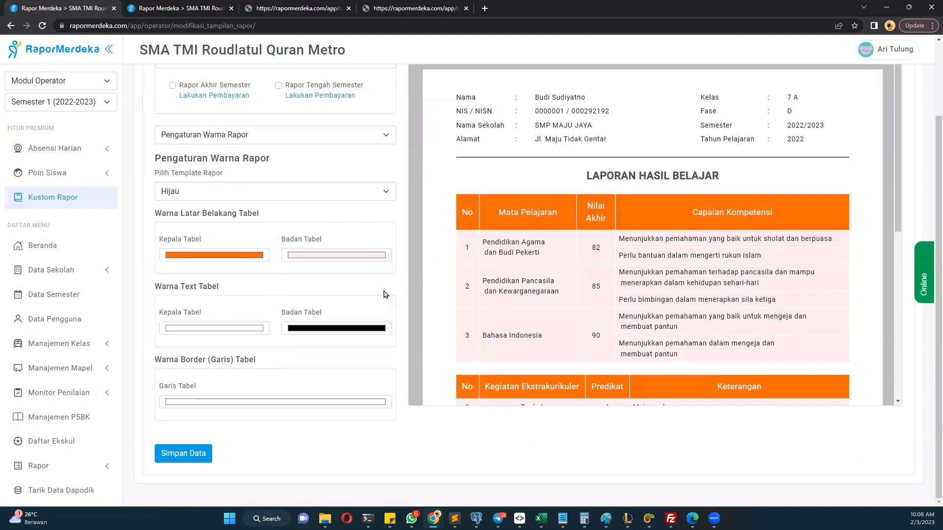
Step: Change the table header (Kepala Tabel) text colour to bright blue, RGB 0, 145, 255
left_click(221, 328)
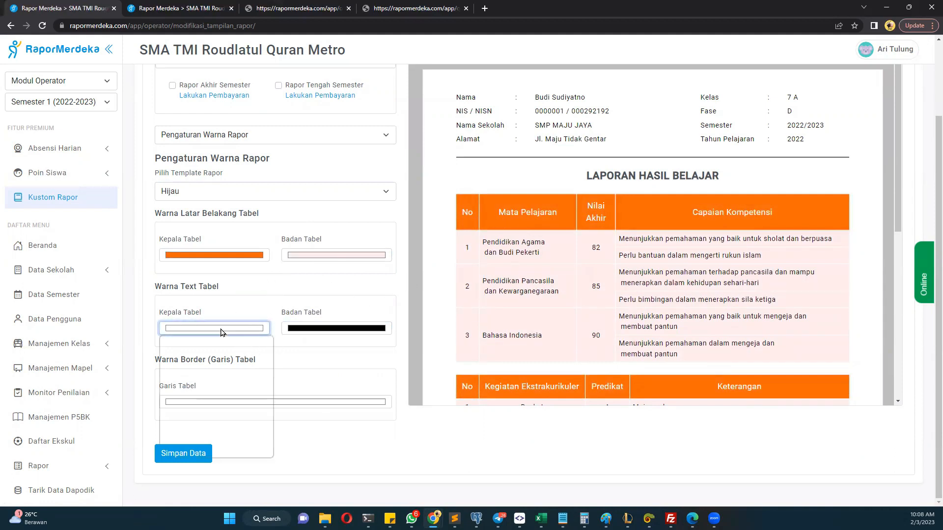
left_click(228, 414)
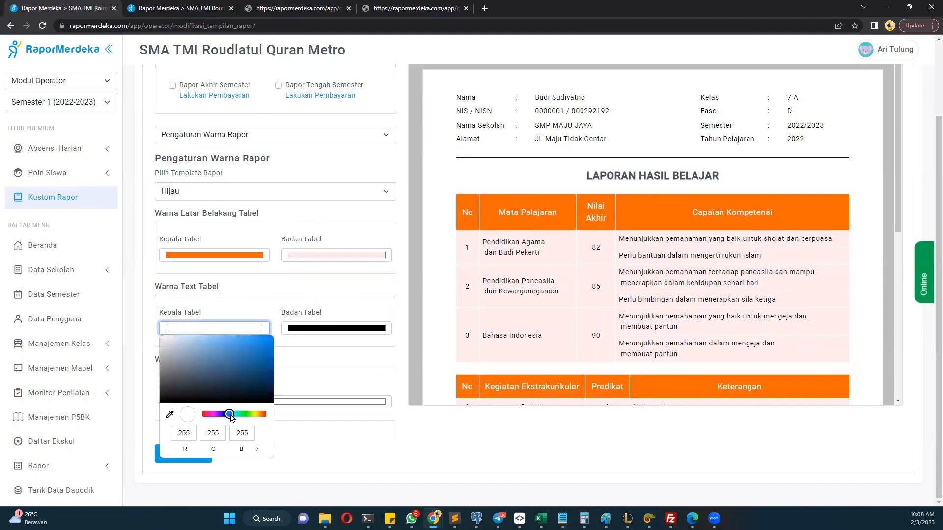
left_click_drag(263, 346, 273, 336)
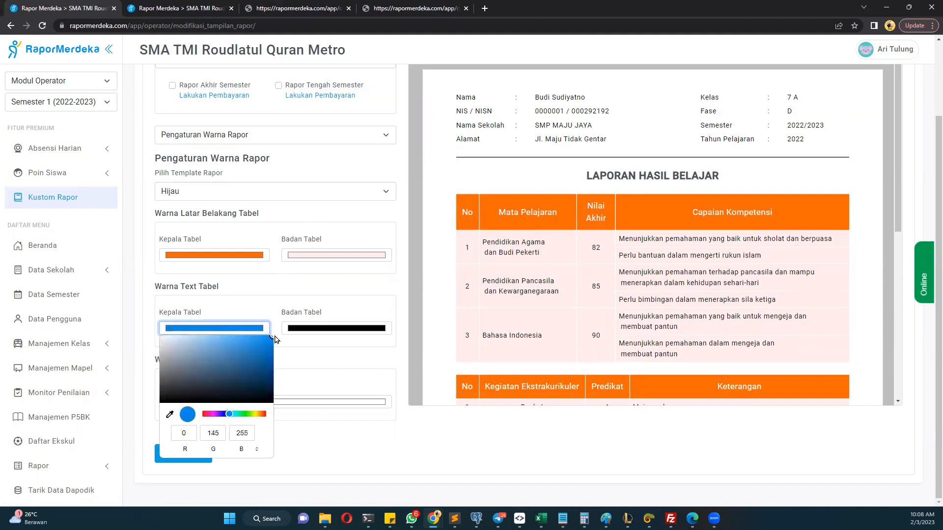
left_click(336, 292)
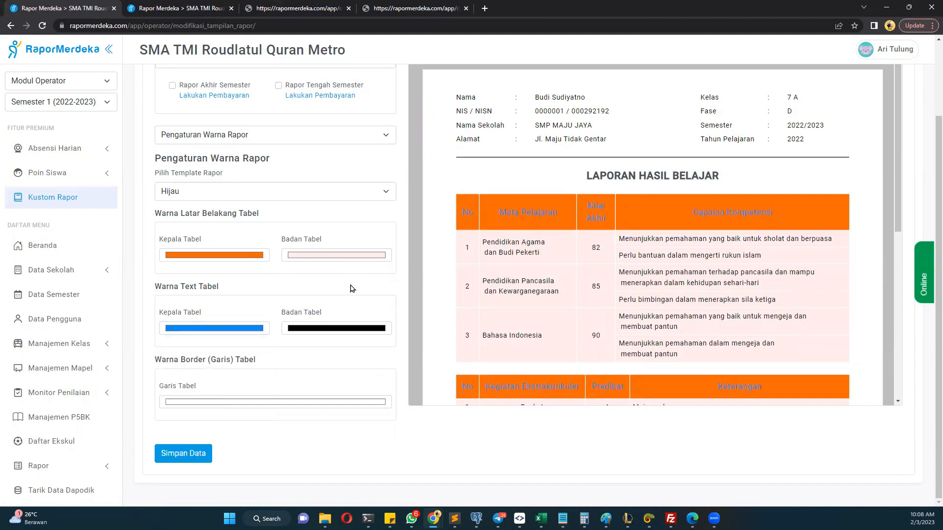
Step: Change the table body (Badan Tabel) text colour to purple, RGB 200, 0, 255, and check the preview
left_click(324, 331)
left_click_drag(340, 416, 339, 416)
left_click_drag(376, 363, 423, 332)
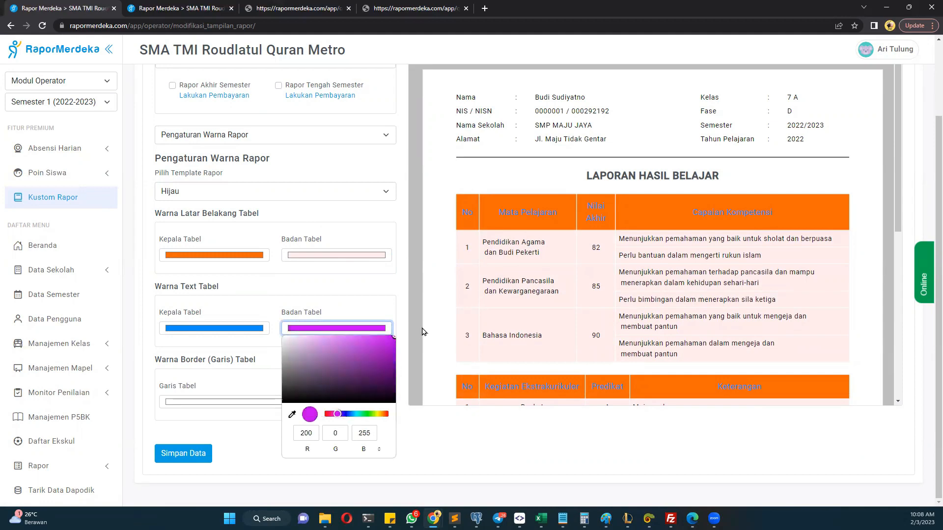
left_click(391, 237)
scroll(605, 308, "down", 3)
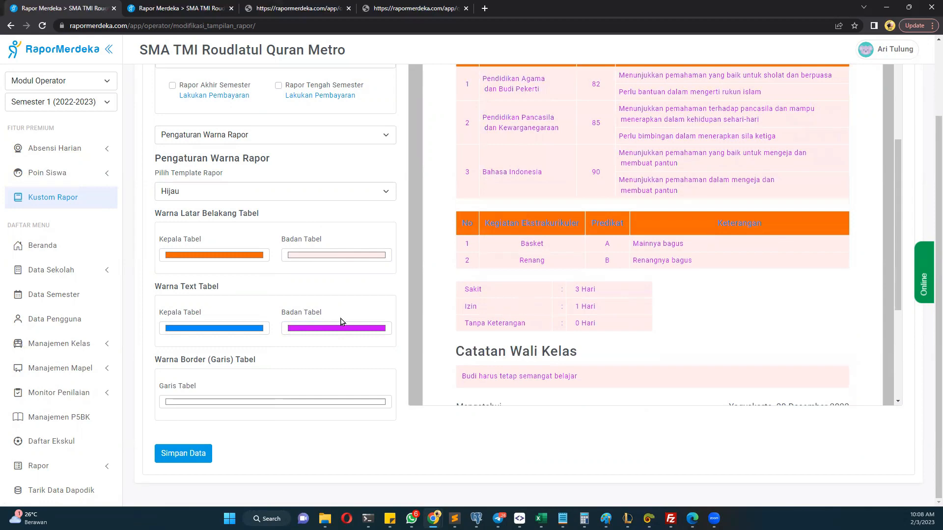
left_click(305, 404)
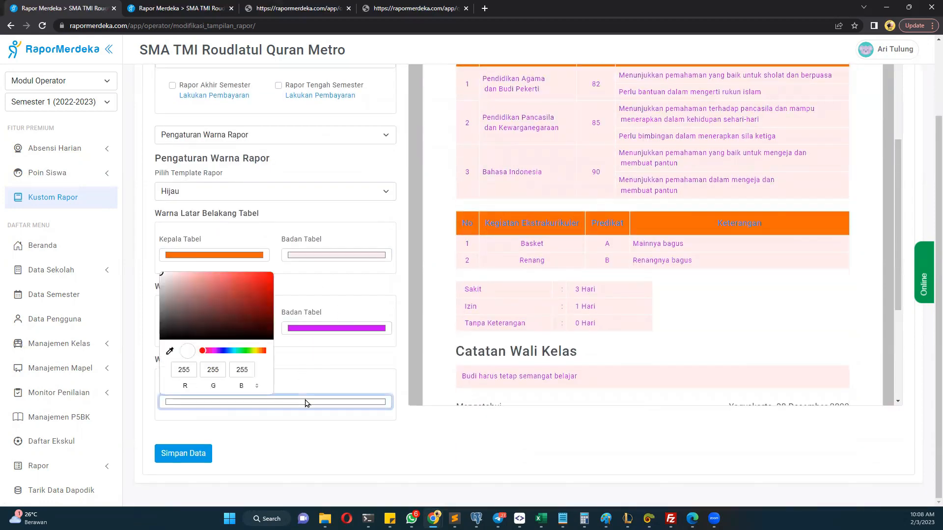
left_click(378, 360)
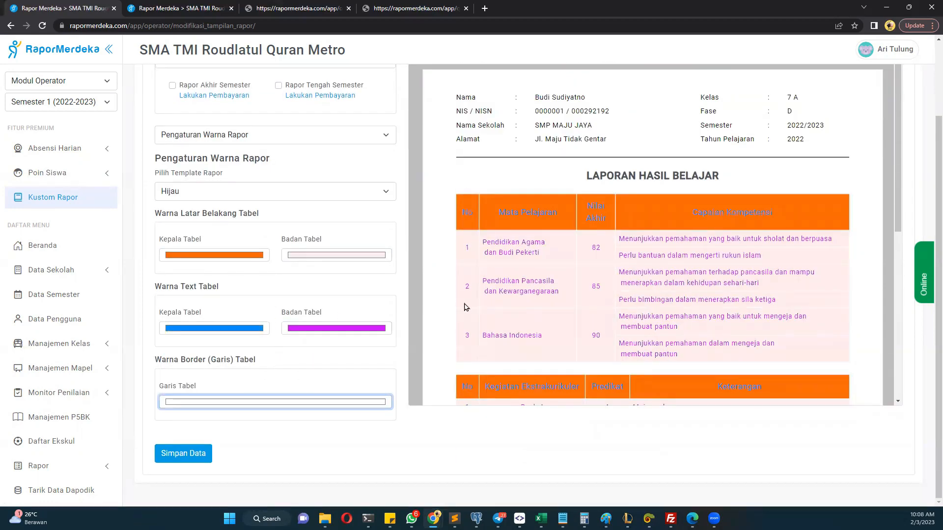
left_click(285, 405)
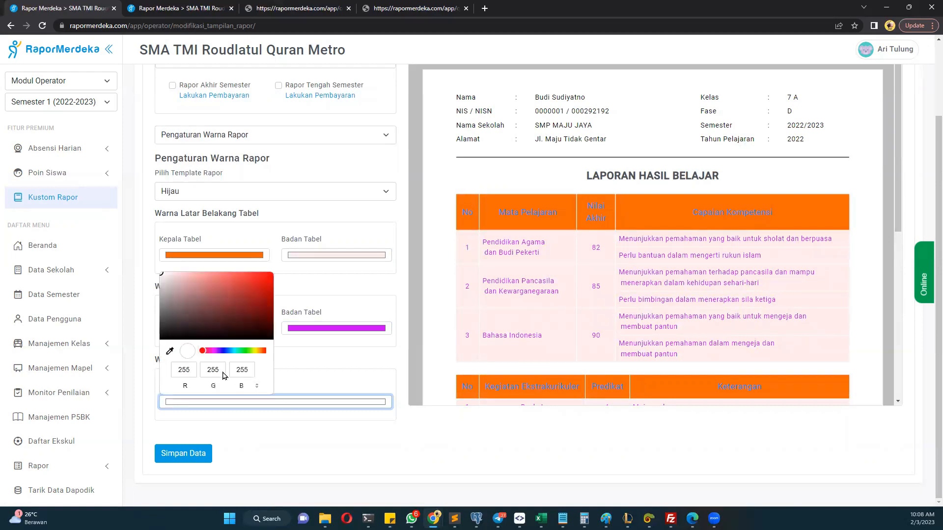
left_click_drag(242, 355, 249, 354)
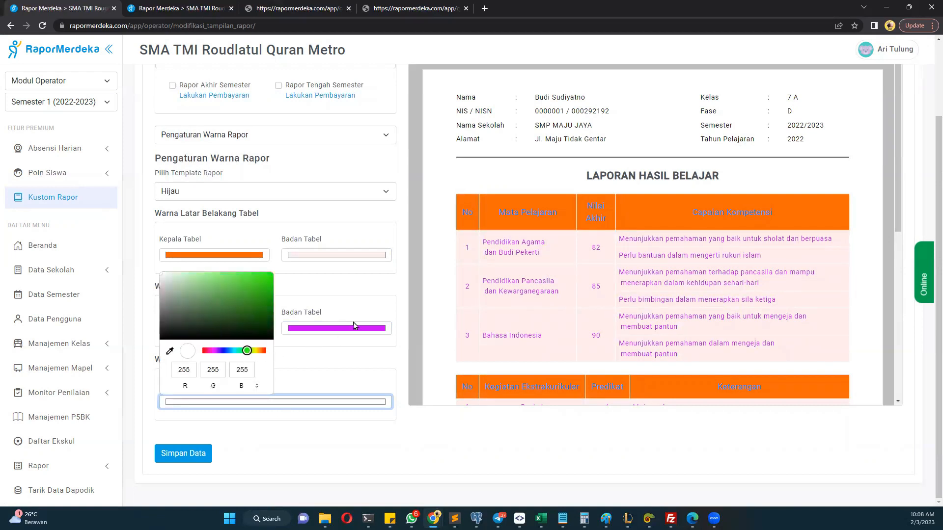
left_click(357, 289)
Step: Change the table border (Garis Tabel) colour to bright green
left_click(280, 401)
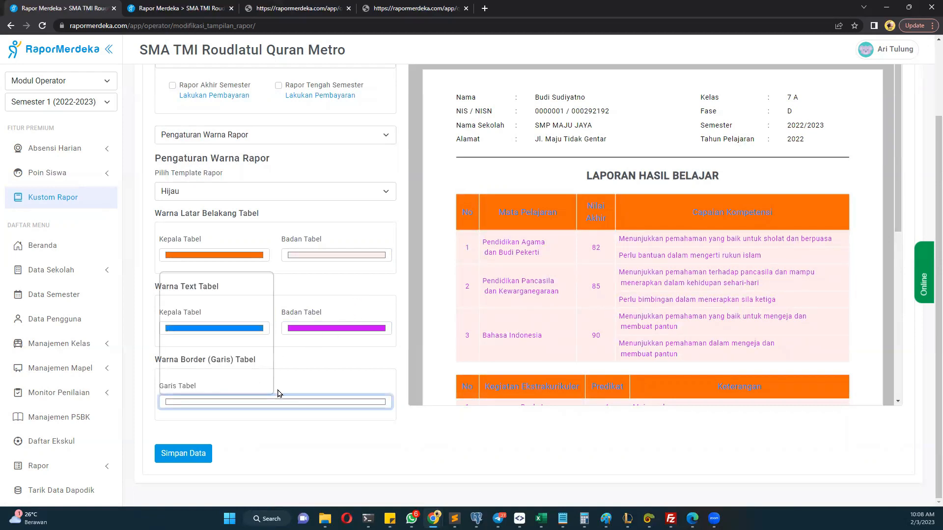
left_click(249, 350)
left_click(260, 311)
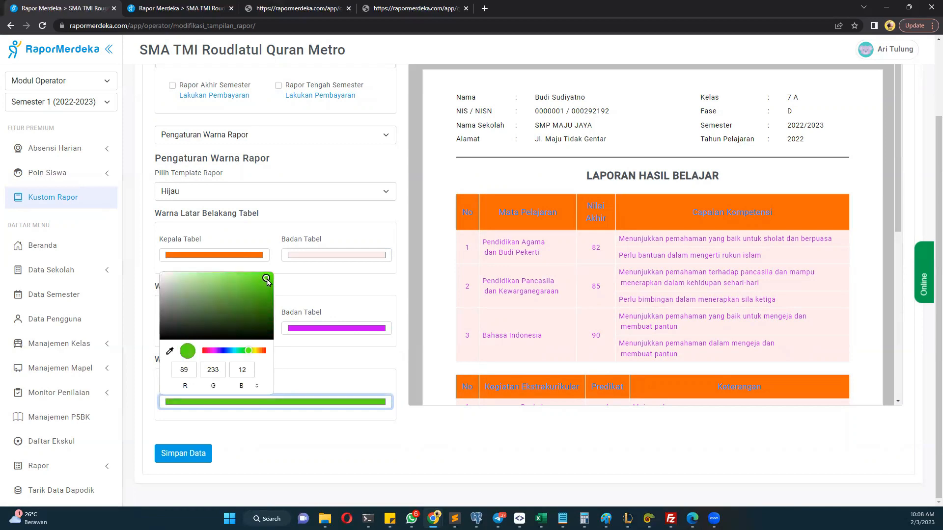
left_click(338, 301)
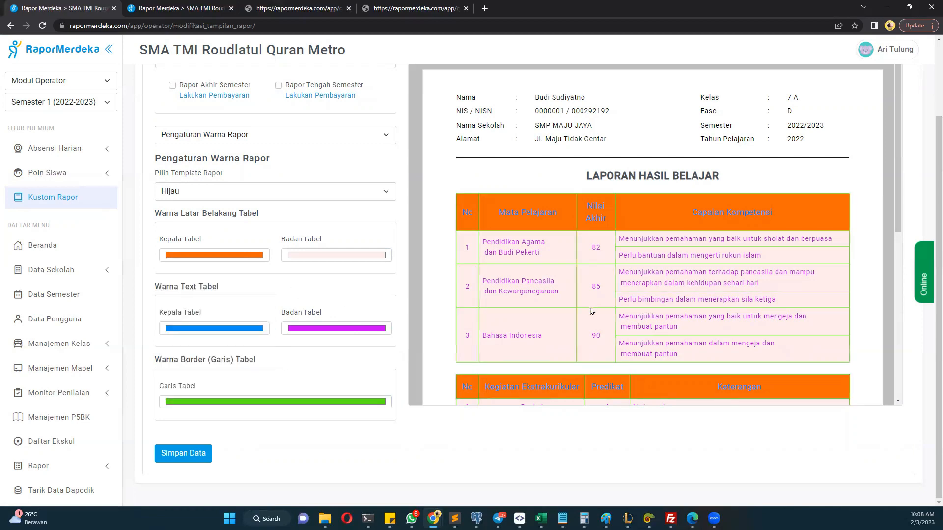
Step: Look over the whole report preview to examine the custom background, text and border colours on its tables
scroll(586, 303, "down", 6)
scroll(585, 304, "up", 3)
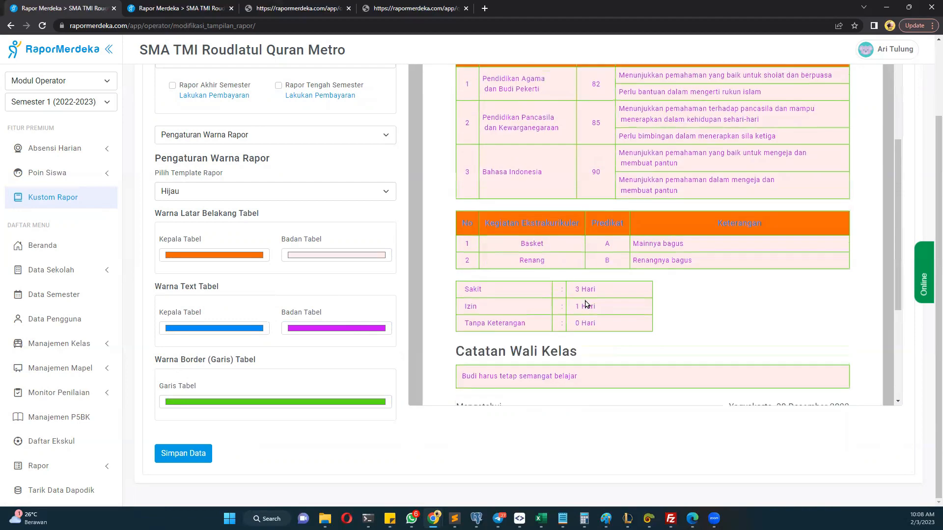
scroll(586, 304, "up", 3)
scroll(586, 304, "down", 3)
scroll(586, 304, "up", 3)
scroll(586, 304, "up", 3)
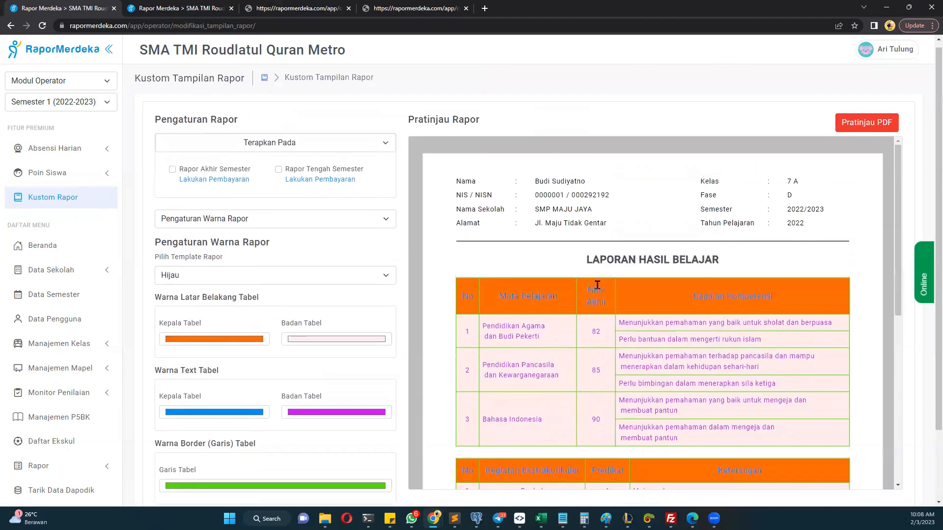
scroll(597, 284, "down", 3)
scroll(500, 278, "up", 3)
Step: Reapply the Hijau colour template after trying Biru, and save the report colour settings
left_click(315, 282)
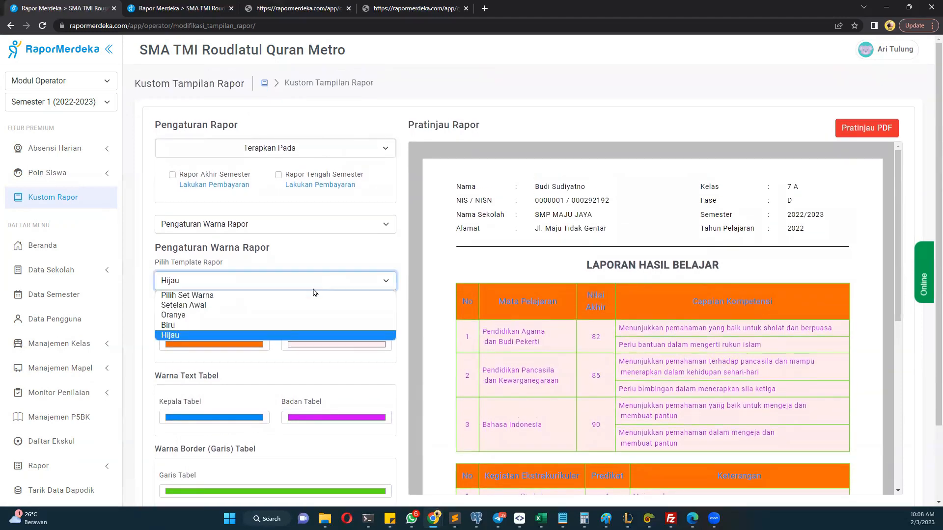
left_click(302, 325)
left_click(322, 284)
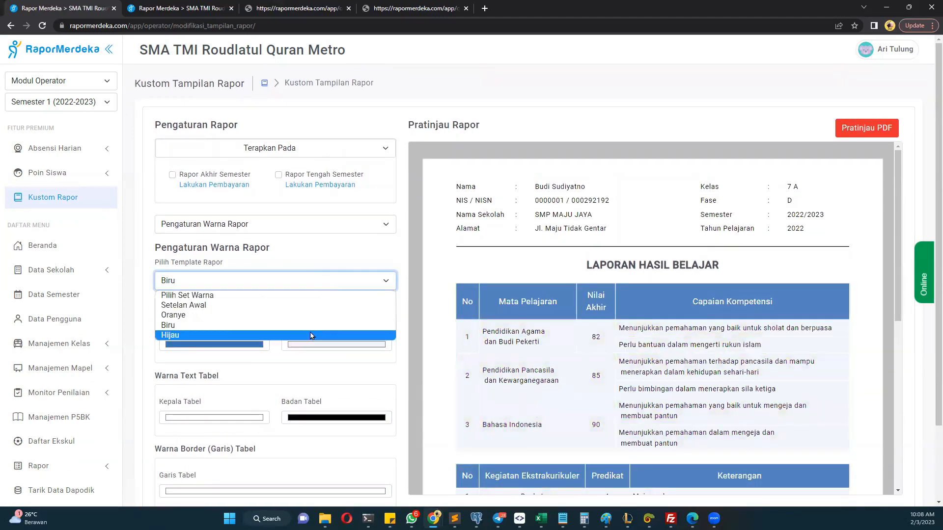
left_click(315, 335)
scroll(579, 272, "down", 8)
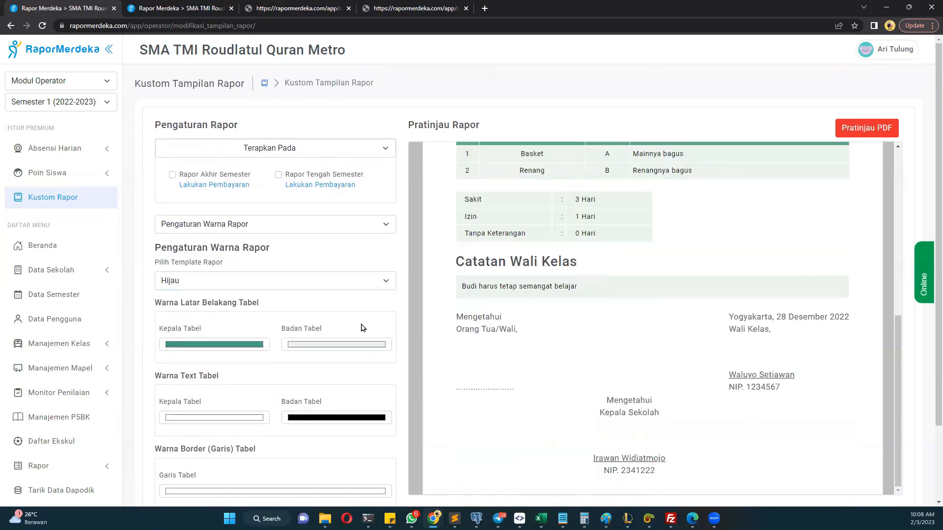
scroll(315, 344, "down", 2)
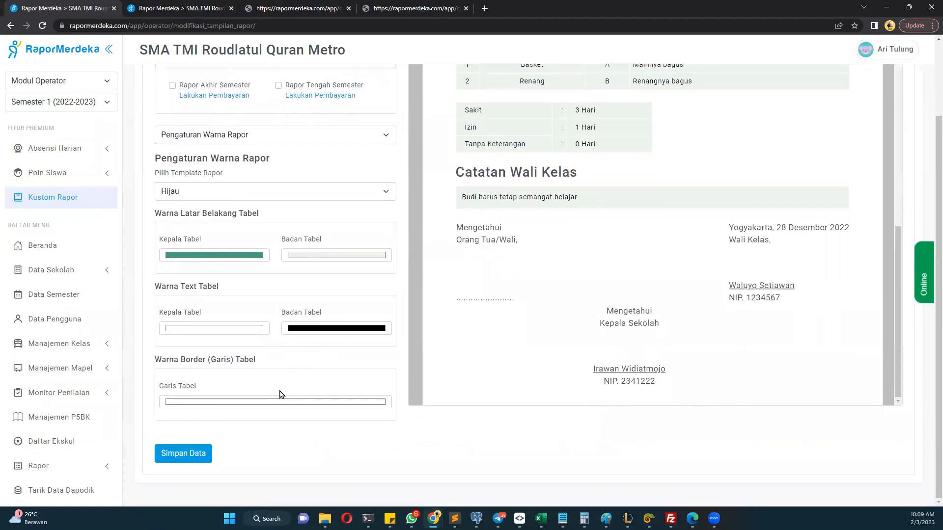
left_click(210, 462)
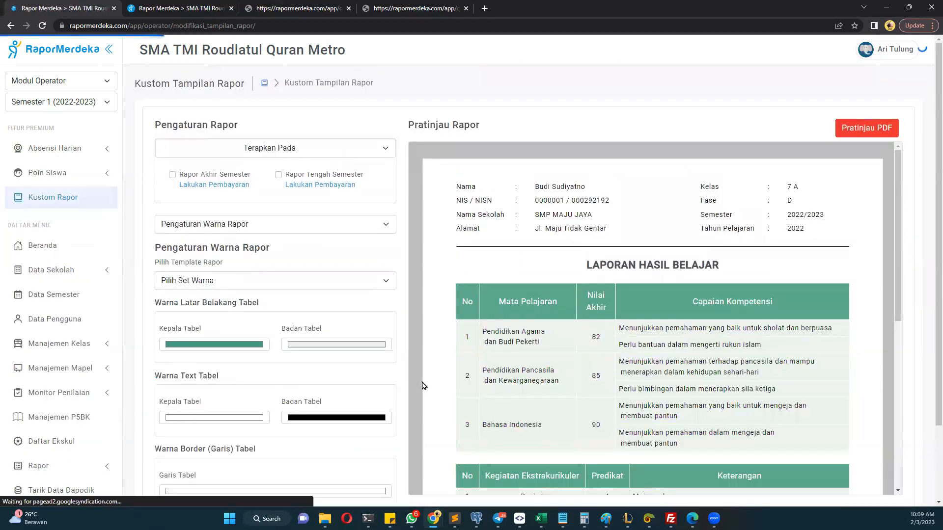
Step: Go to the report watermark settings (Pengaturan Watermark Rapor) and set Tampilkan Gambar Watermark to Ya
left_click(312, 222)
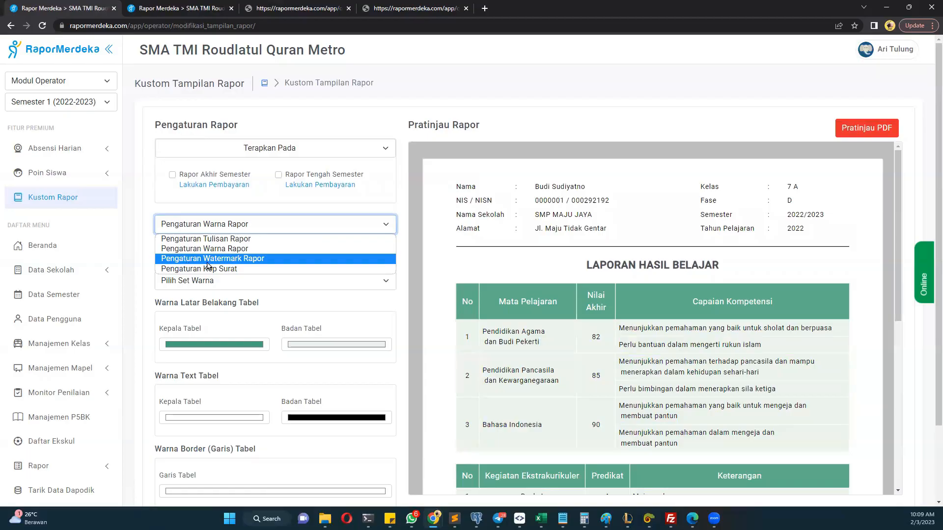
left_click(235, 261)
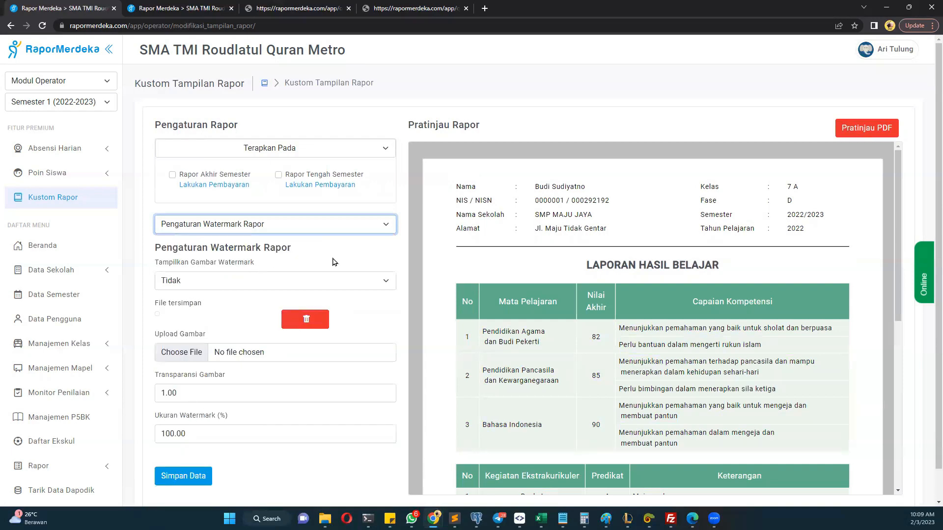
scroll(612, 284, "down", 3)
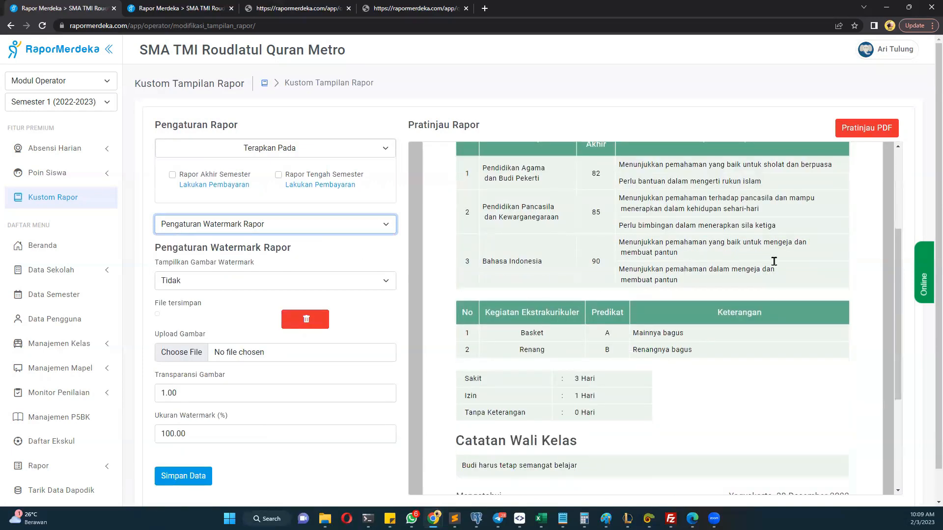
left_click(374, 234)
left_click(338, 259)
left_click(326, 283)
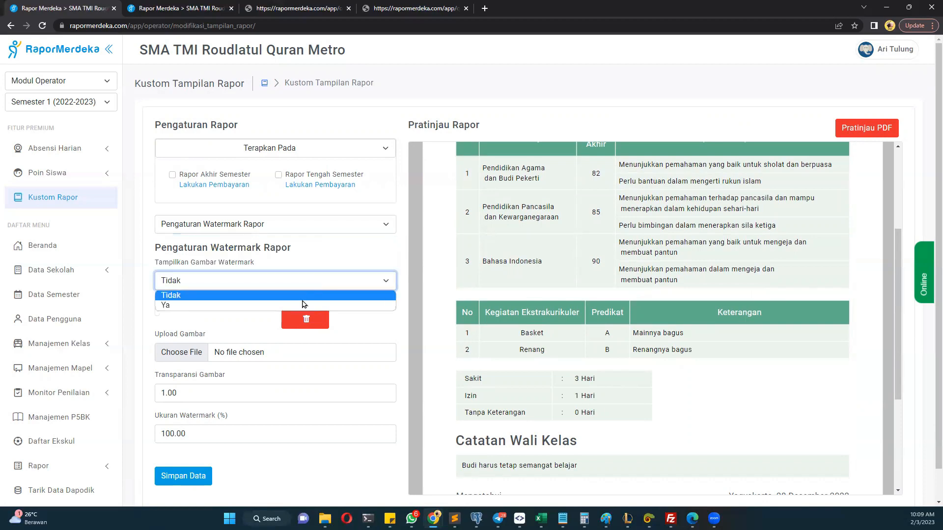
left_click(271, 305)
Step: Choose the school logo file download (1).png from the Desktop as the watermark image
left_click(170, 352)
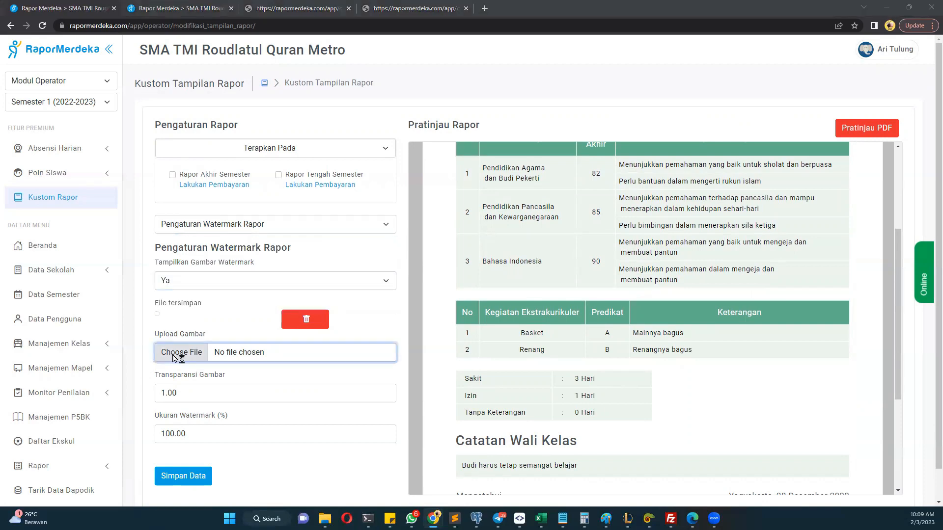
scroll(428, 213, "down", 2)
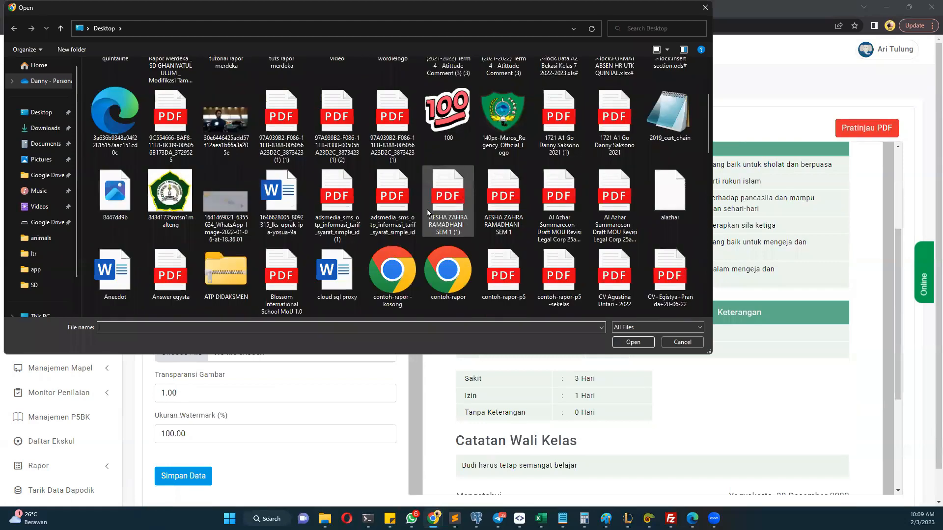
scroll(516, 216, "down", 3)
left_click(517, 218)
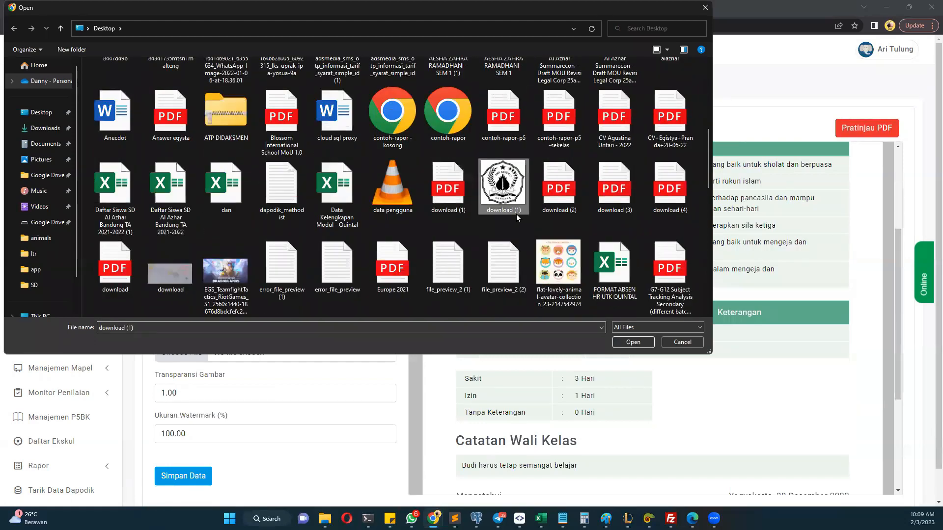
left_click(632, 342)
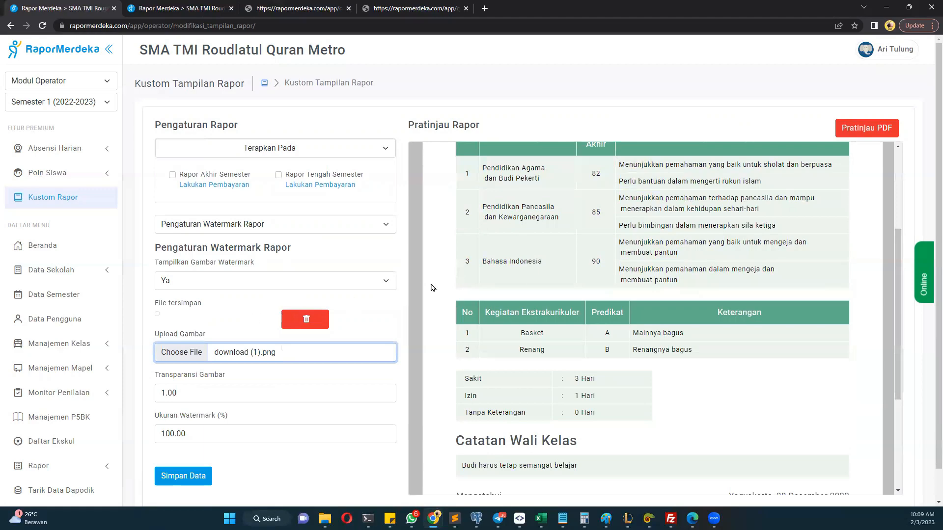
scroll(618, 298, "up", 4)
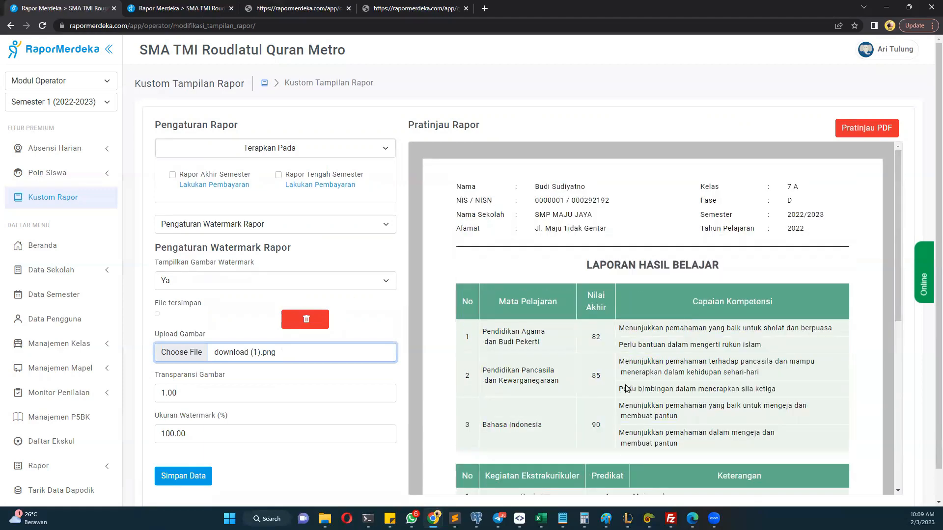
scroll(656, 401, "down", 3)
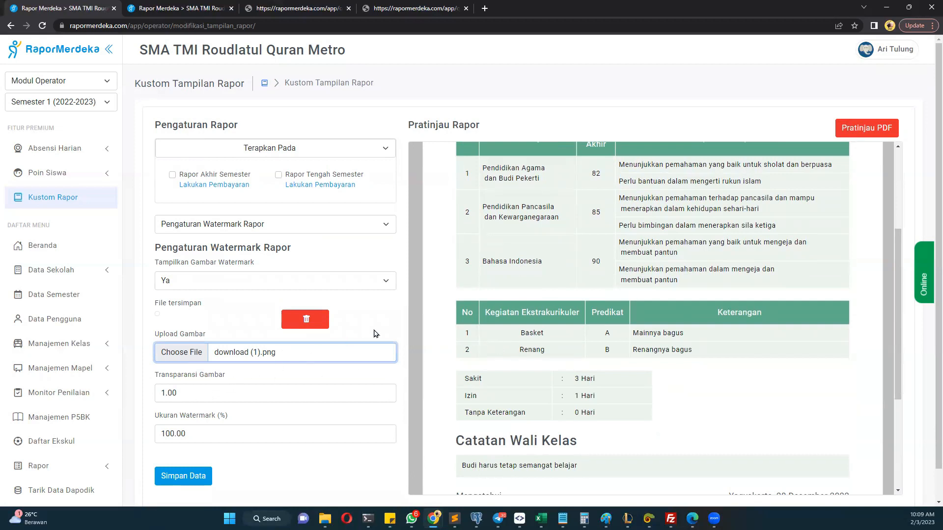
Step: Set the watermark's transparency to 0.3 and its size to 75%, save the settings and check the report preview
left_click_drag(191, 396, 153, 399)
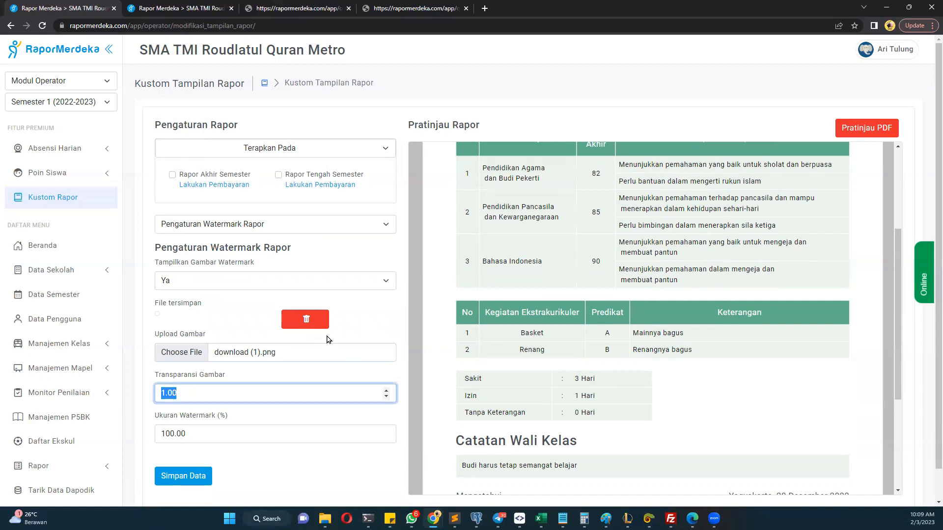
type("0.3")
left_click_drag(212, 432, 150, 435)
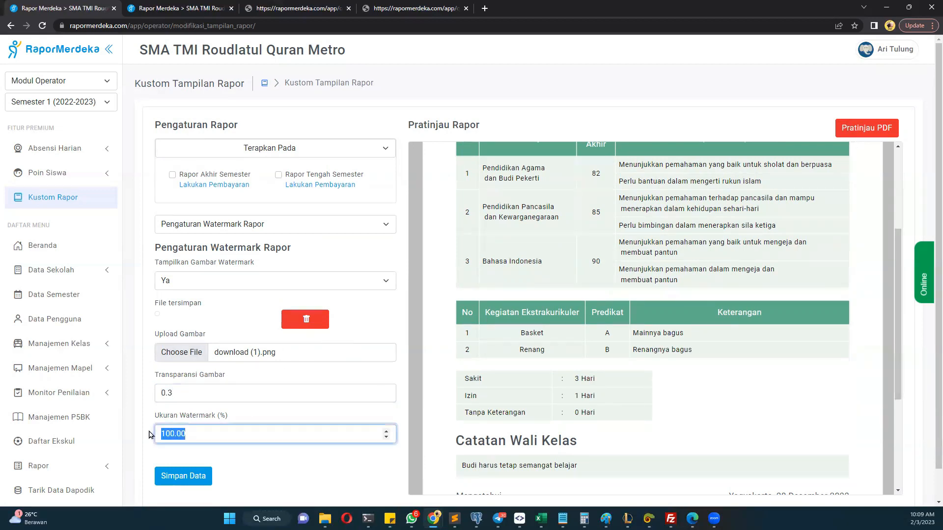
type("75")
left_click(176, 483)
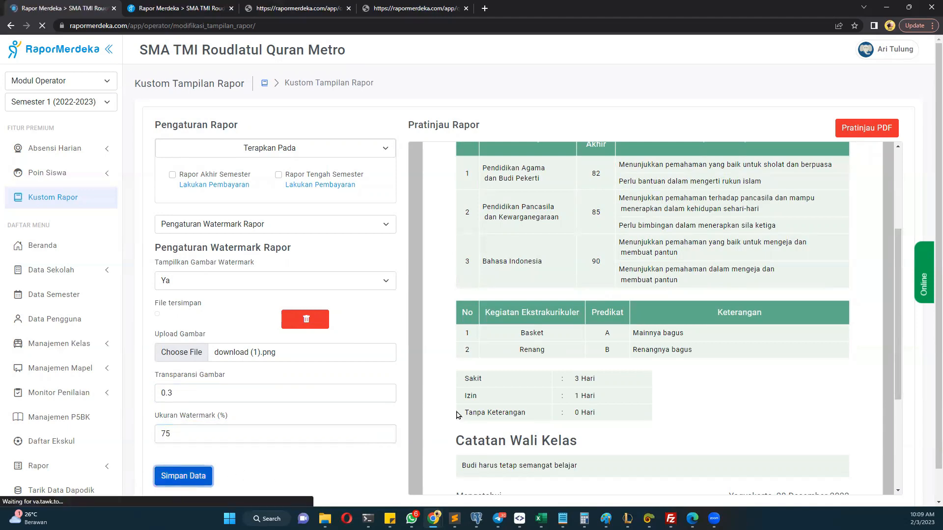
scroll(498, 389, "down", 10)
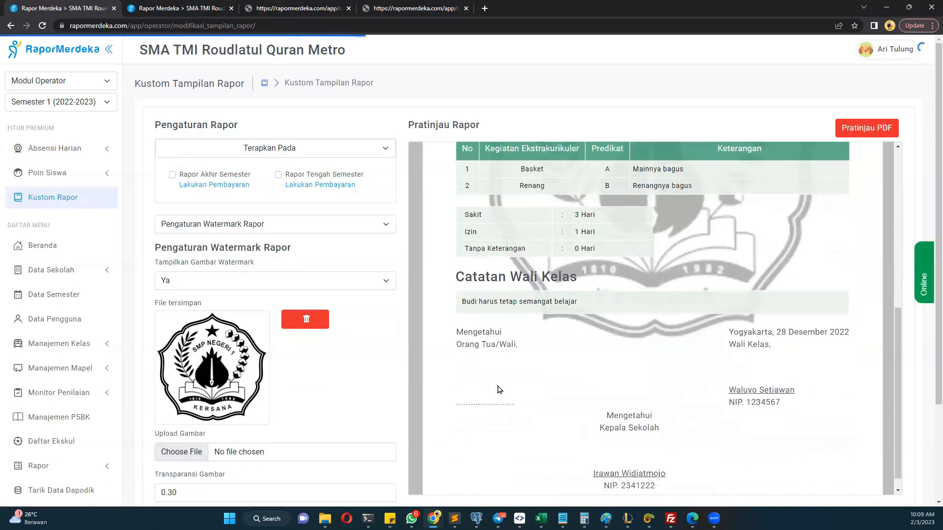
scroll(498, 389, "up", 3)
scroll(314, 383, "down", 3)
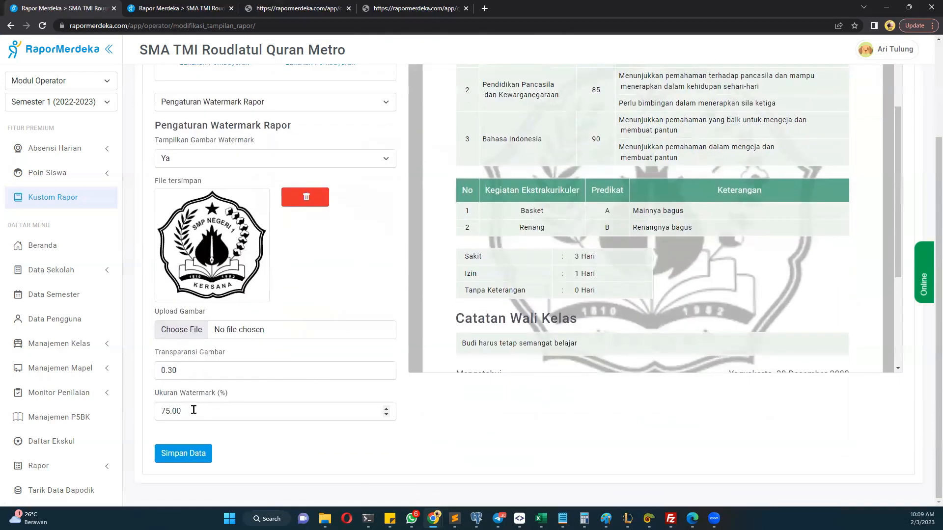
Step: Set the watermark's size to 60%, save the settings and check the watermark in the report preview
left_click_drag(193, 409, 158, 408)
type("60")
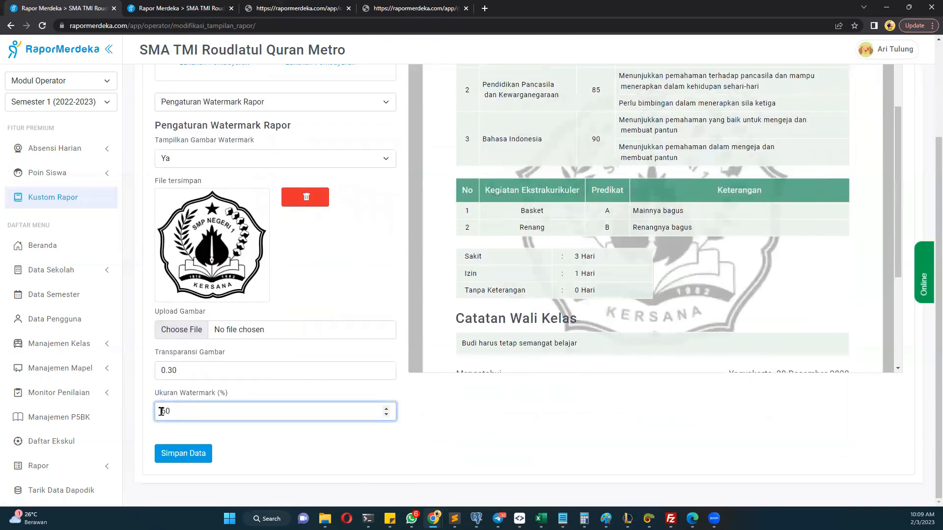
left_click(175, 458)
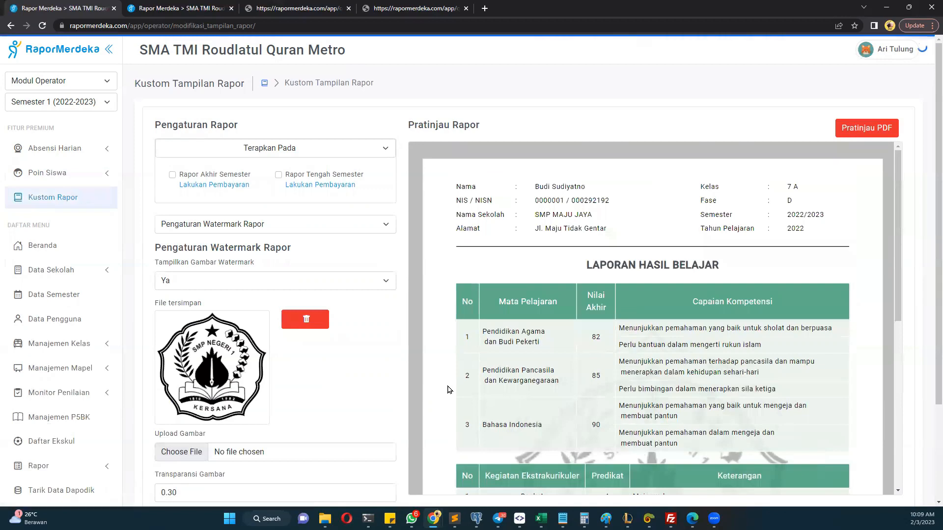
scroll(447, 389, "down", 5)
scroll(460, 387, "down", 3)
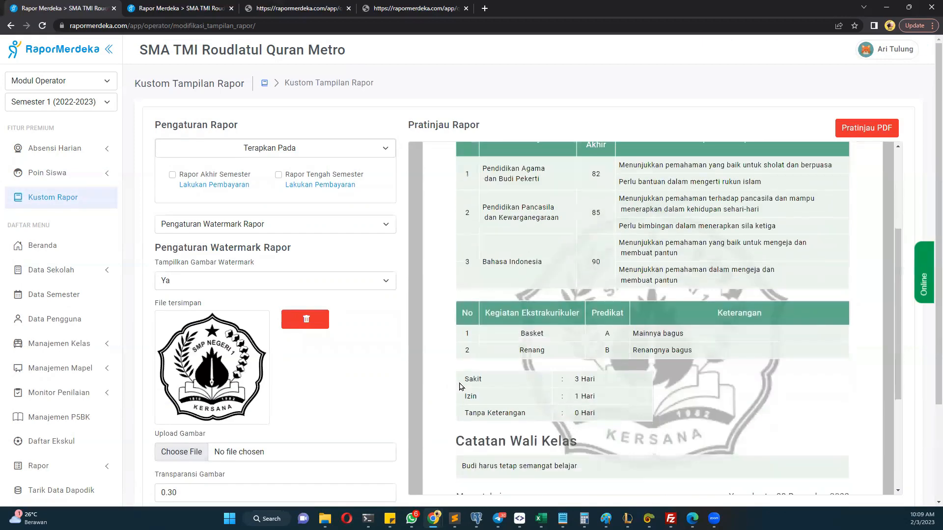
scroll(461, 385, "down", 6)
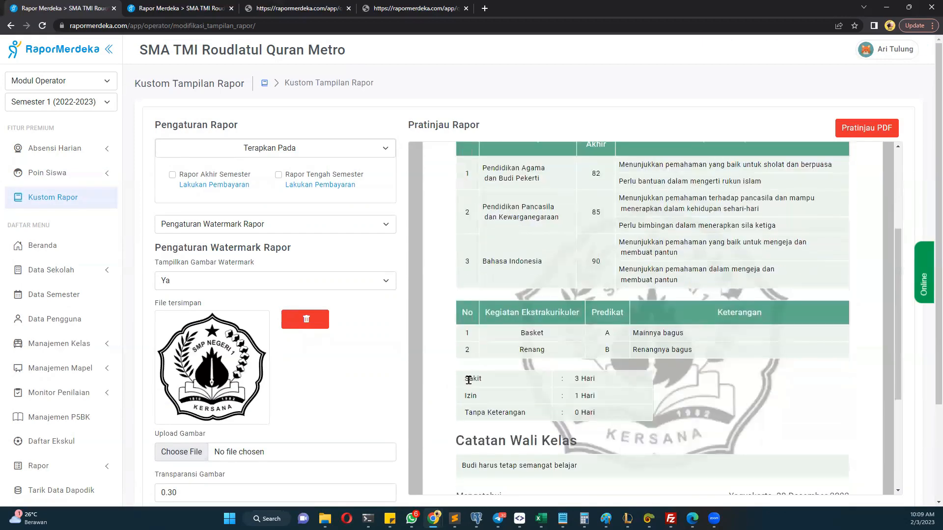
Step: Go to the letterhead settings (Pengaturan Kop Surat) and try the layout Set Tampilan 1 (Logo kanan dan kiri)
left_click(275, 224)
left_click(286, 272)
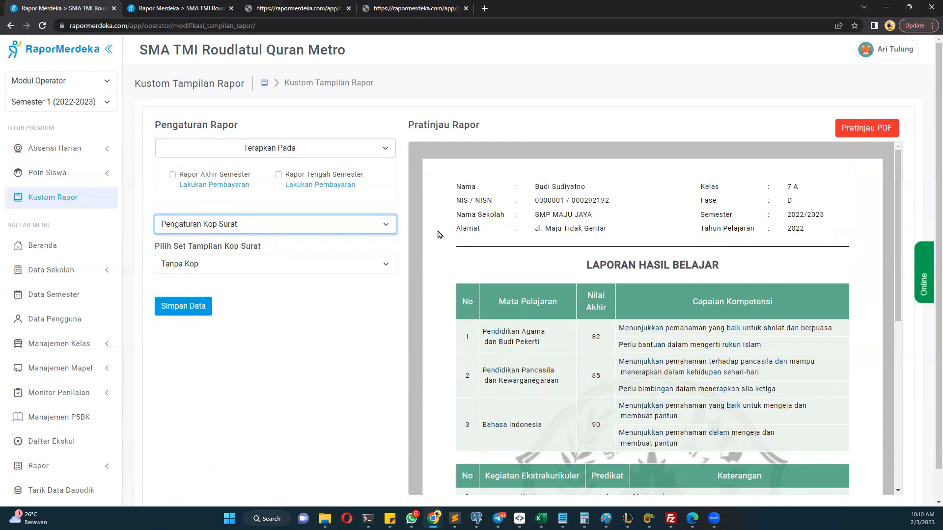
left_click(304, 270)
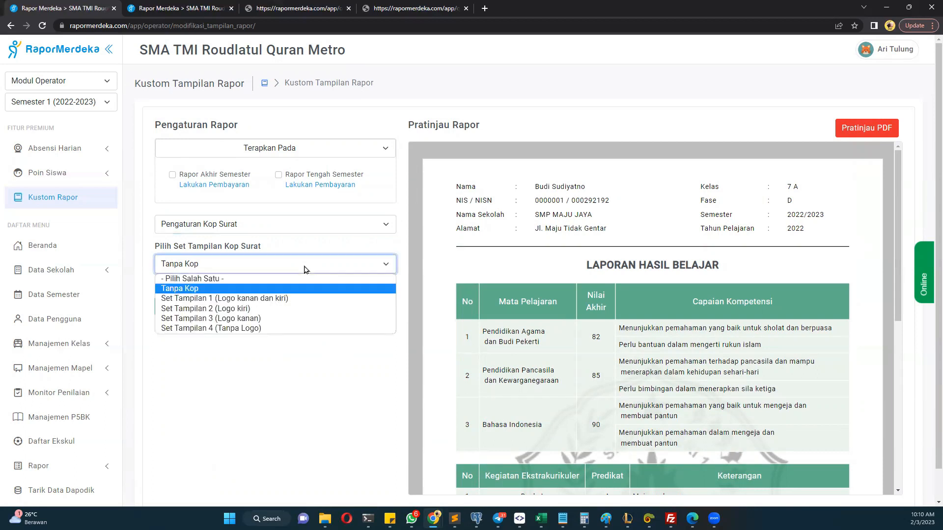
left_click(299, 299)
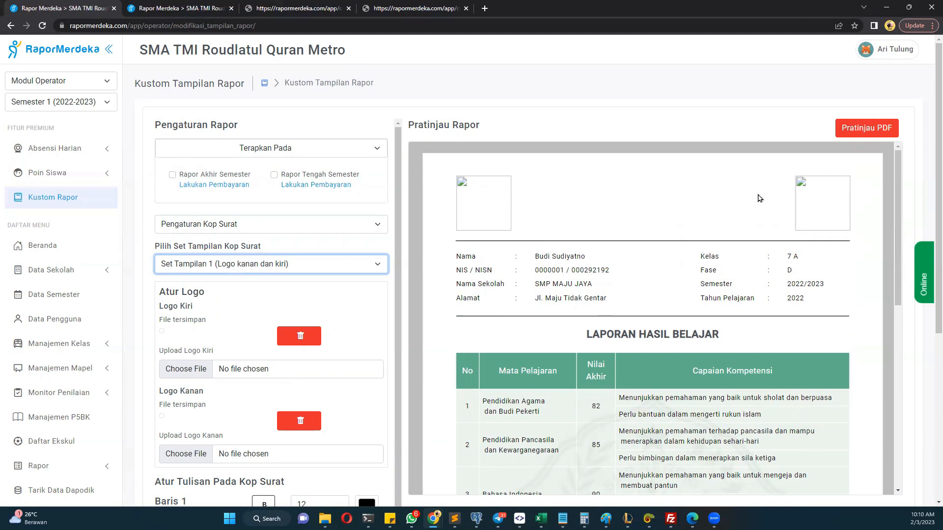
Step: Try the letterhead layouts Set Tampilan 2 (Logo kiri), Set Tampilan 3 (Logo kanan) and Set Tampilan 4 (Tanpa Logo) in turn
left_click(319, 271)
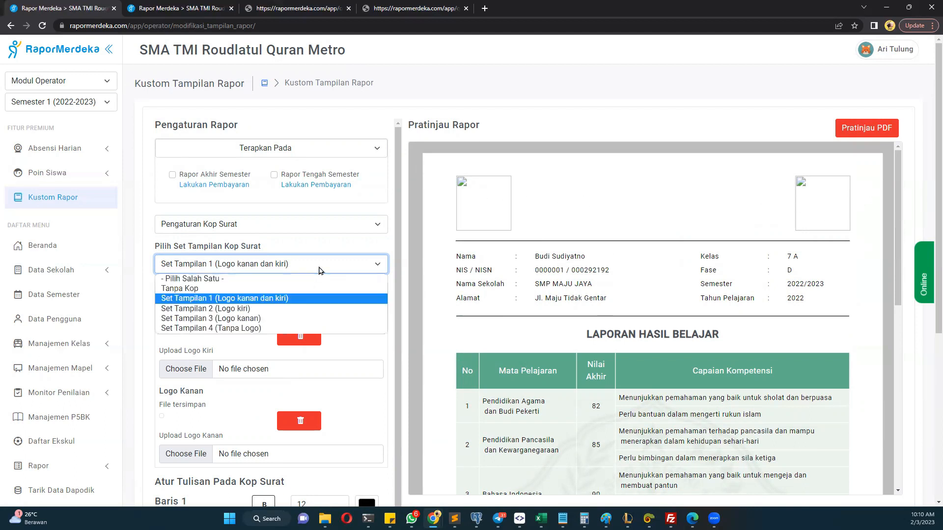
left_click(321, 308)
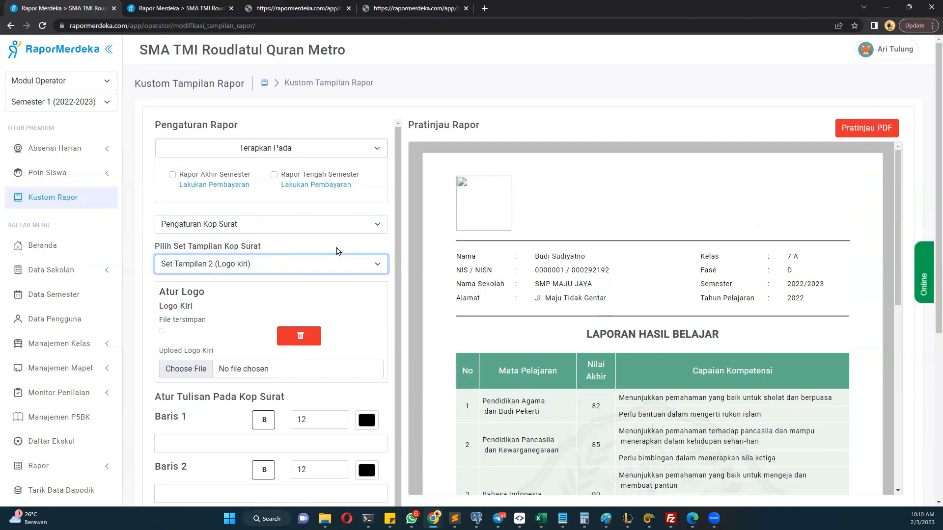
left_click(327, 272)
left_click(320, 322)
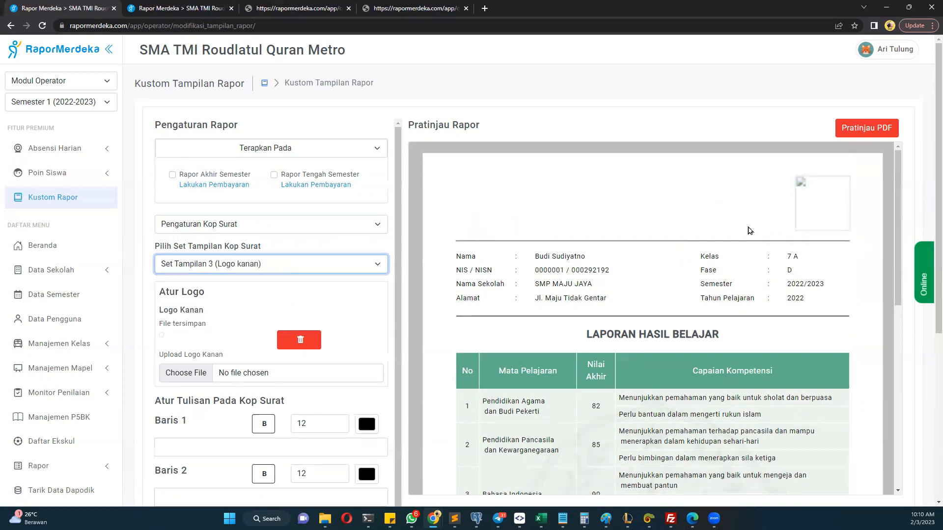
left_click(337, 265)
left_click(295, 328)
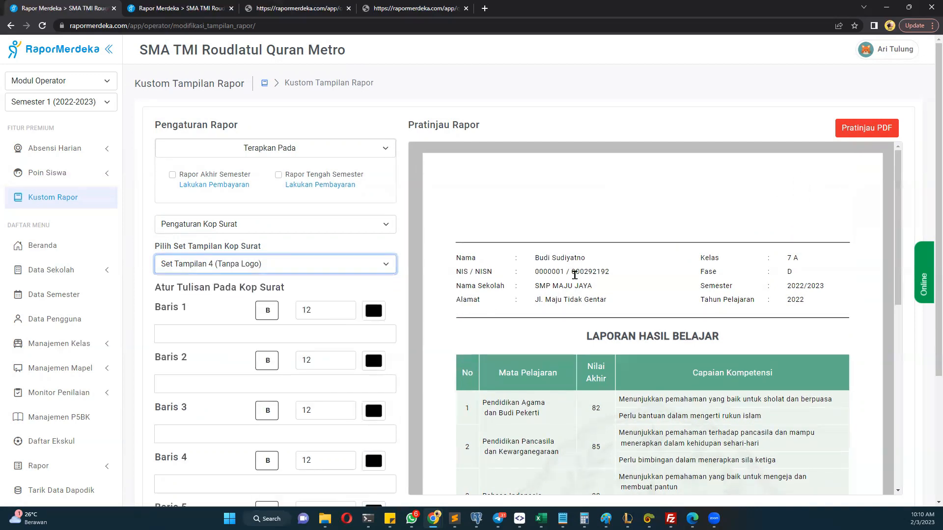
Step: Set the letterhead layout to Set Tampilan 2 (Logo kiri)
left_click(321, 267)
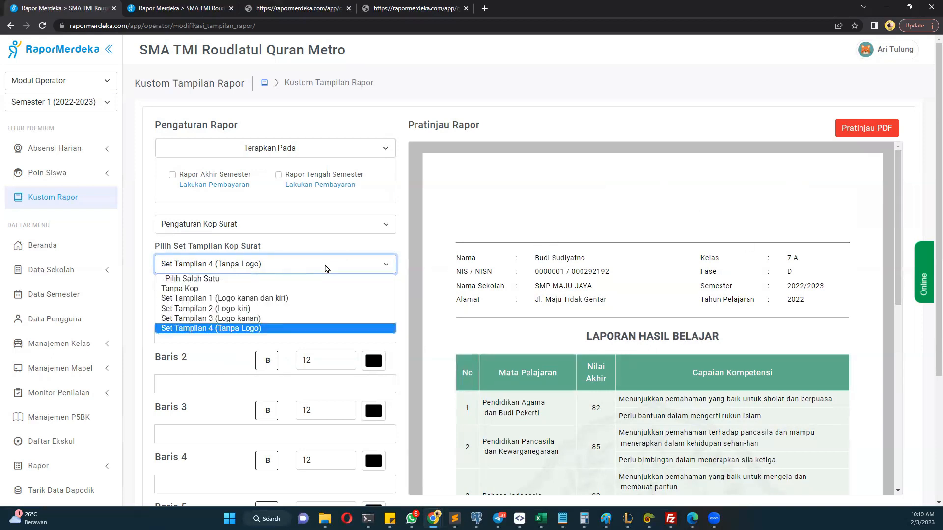
left_click(304, 309)
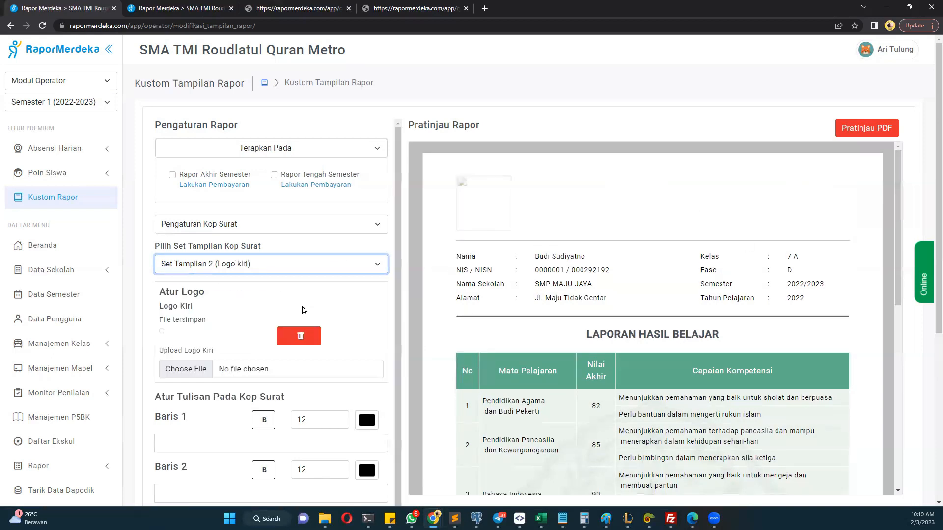
scroll(299, 217, "down", 1)
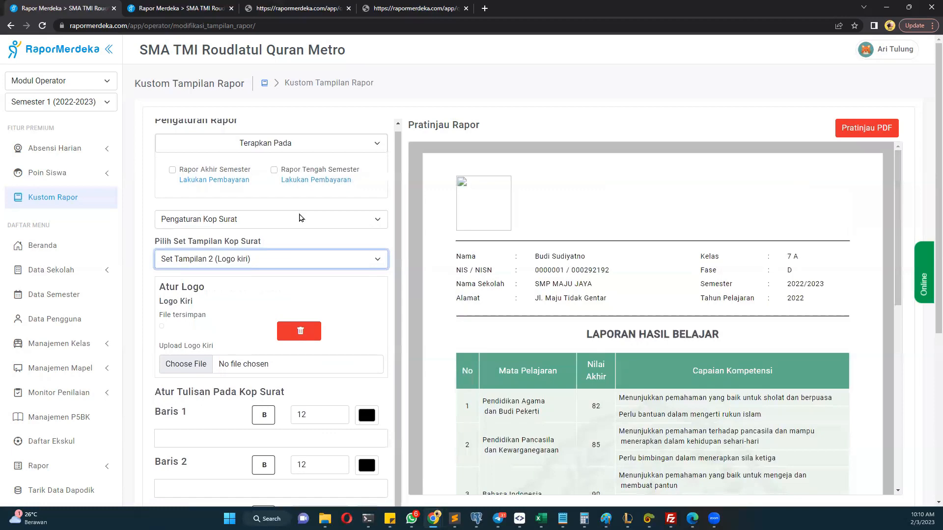
Step: Upload 84341735mtsn1malteng.jpg from the Desktop as the letterhead's left logo and save the settings
left_click(188, 355)
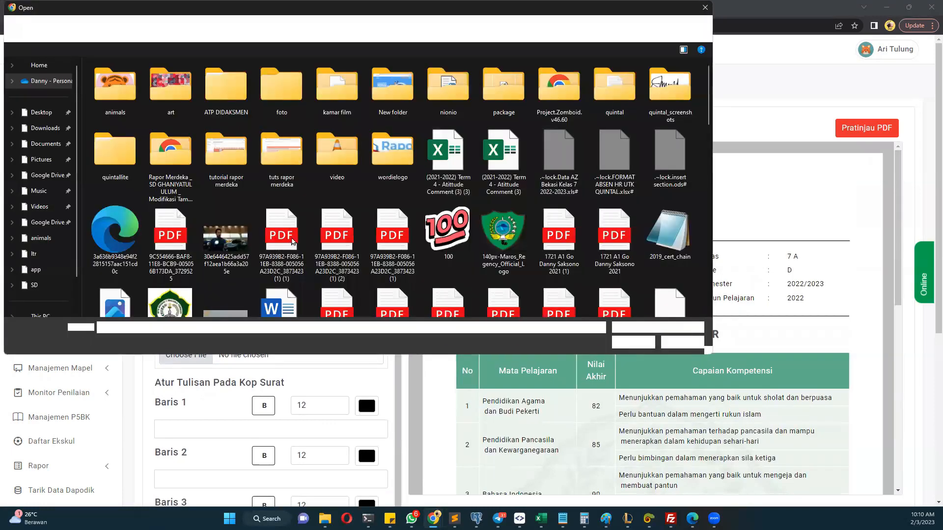
scroll(279, 240, "down", 2)
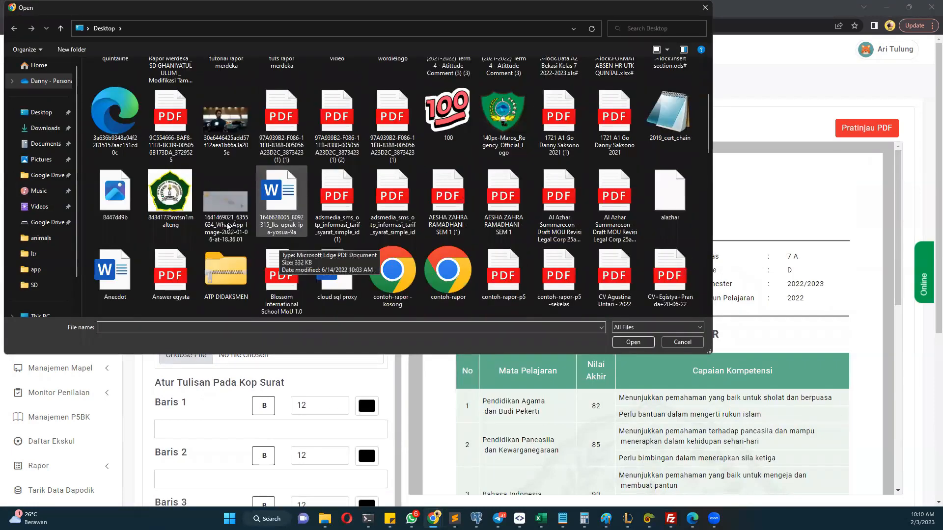
left_click(169, 196)
key("Return")
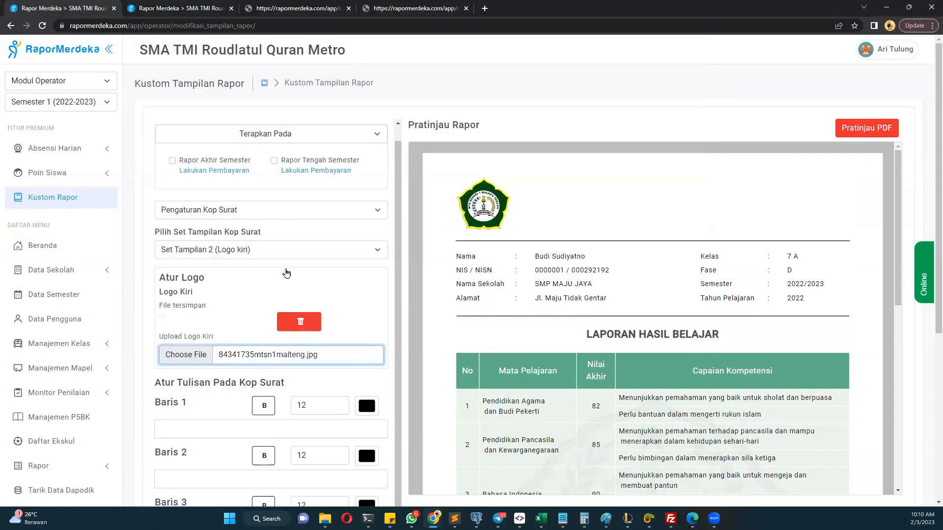
scroll(286, 272, "down", 5)
left_click(208, 455)
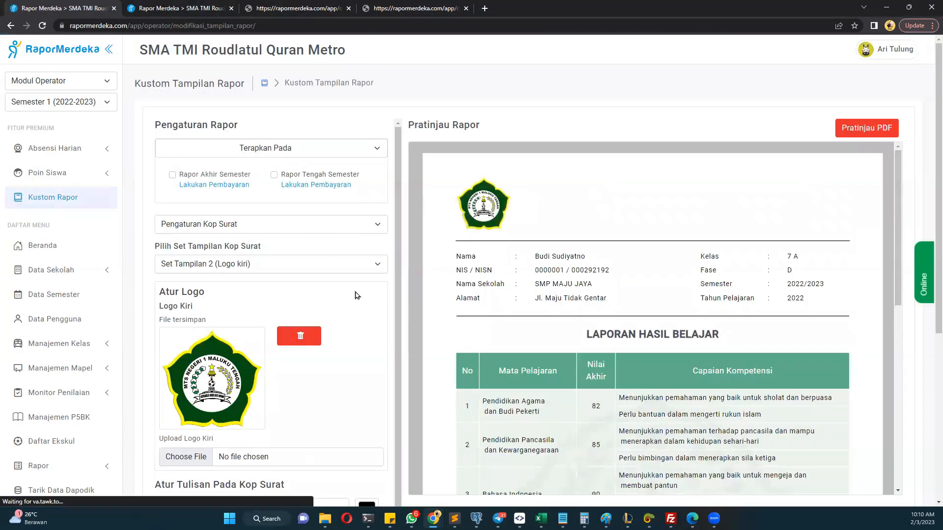
scroll(327, 296, "down", 3)
scroll(327, 295, "up", 3)
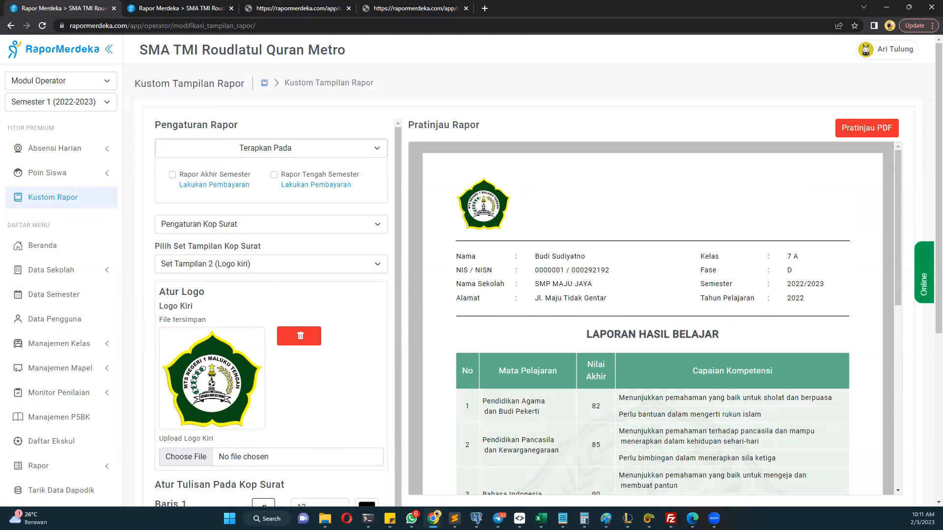
Step: Enter PEMERINTAH KABUPATEN BANYUWANGI as the letterhead text of Baris 1 and check it in the report preview
key("alt+Tab")
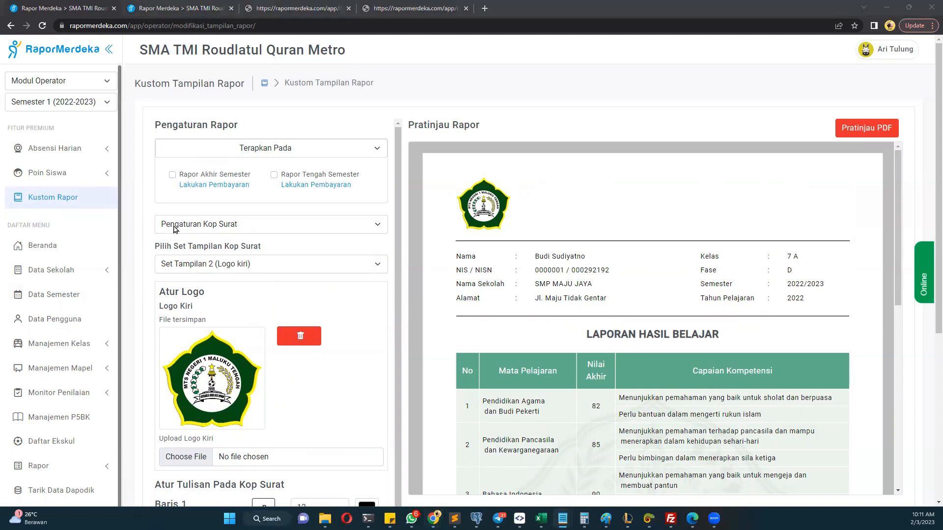
scroll(176, 230, "down", 5)
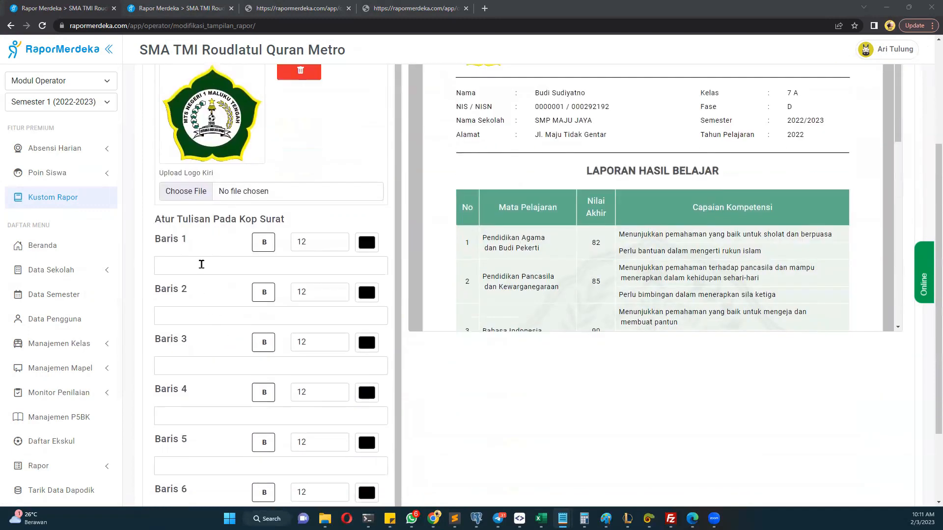
left_click(201, 264)
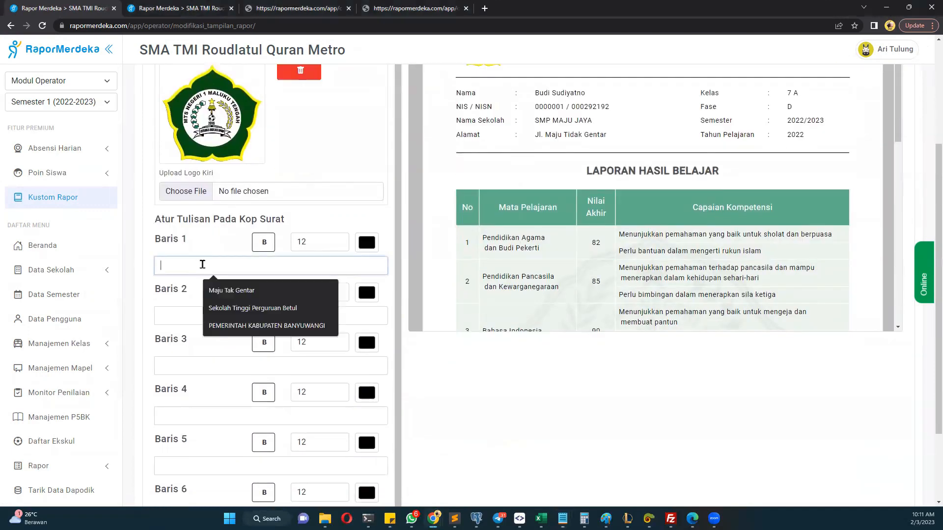
type("PEMERINTAH KABUPATEN BANYUWANGI")
scroll(269, 316, "up", 2)
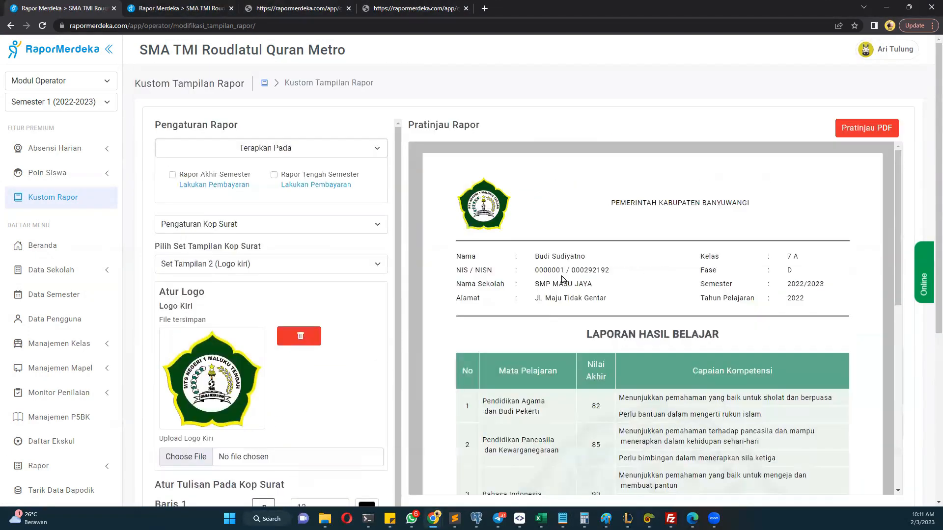
Step: Make Baris 1 of the letterhead bold and set its text size to 24 after trying 18 and 32
scroll(336, 287, "down", 2)
left_click_drag(308, 406, 283, 409)
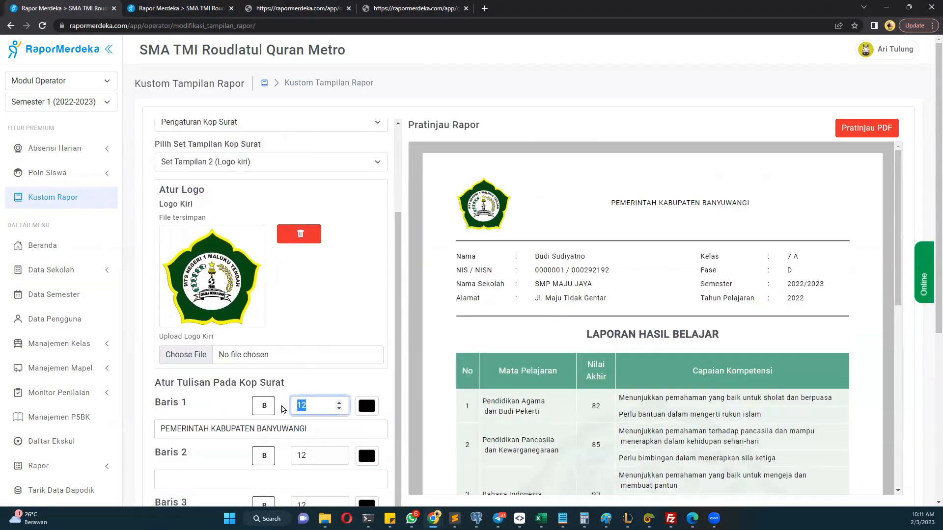
type("18")
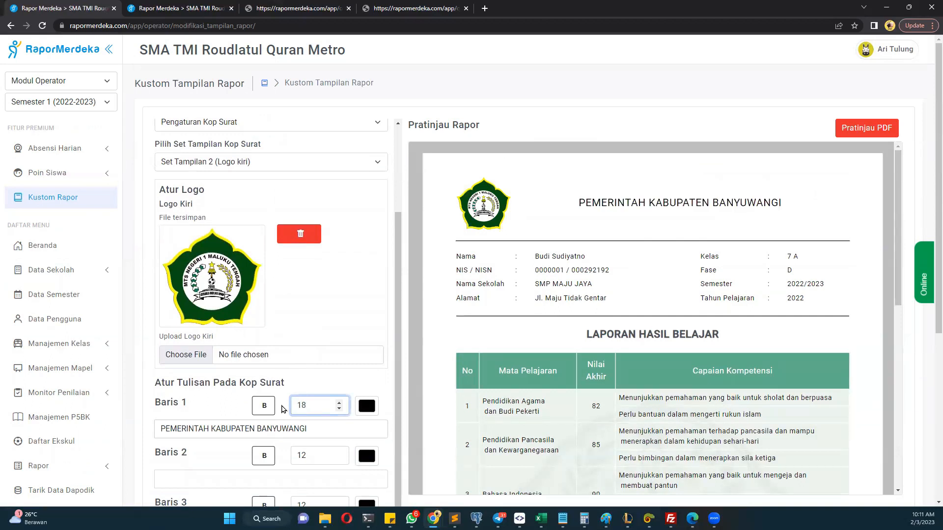
left_click(265, 407)
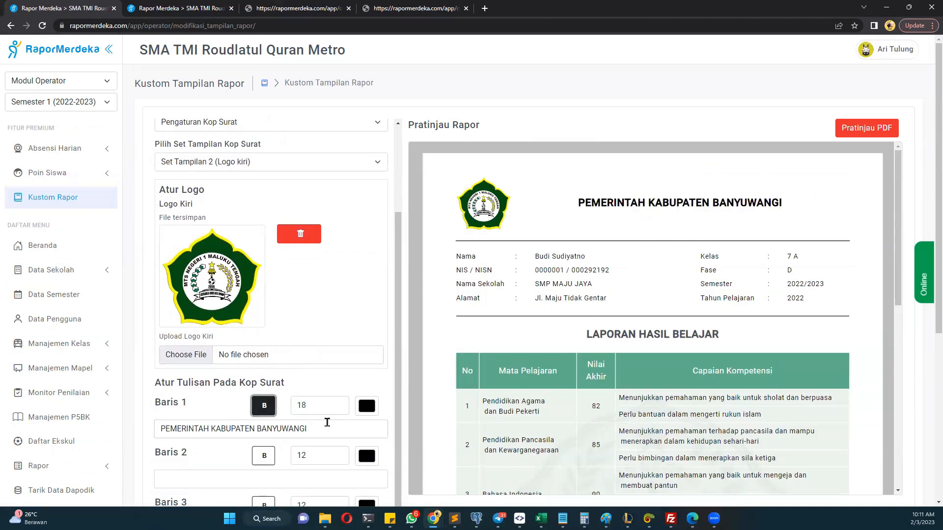
key("Tab")
type("32")
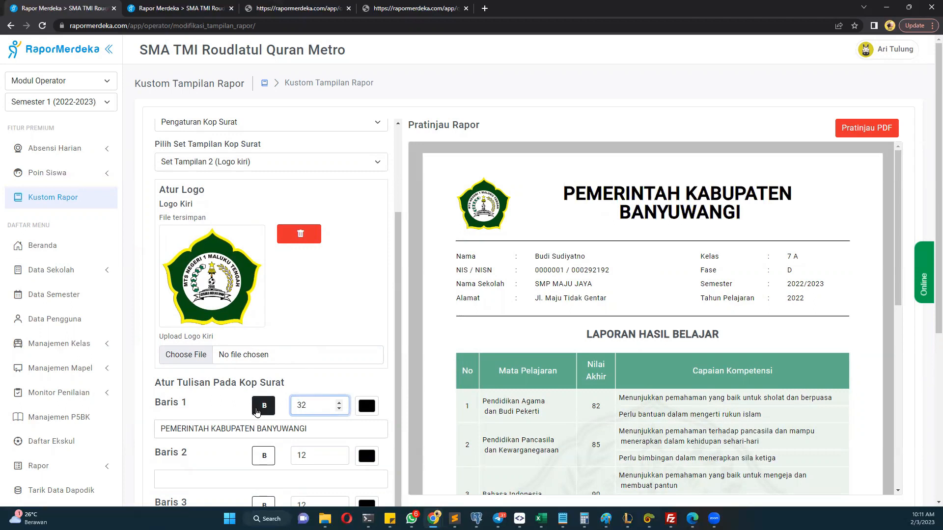
key("BackSpace")
type("24")
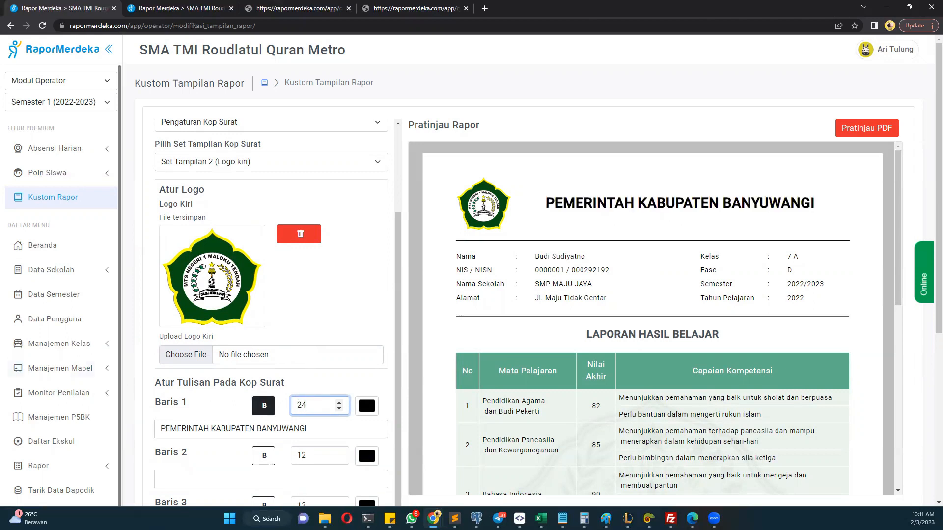
Step: Enter DINAS PENDIDIKAN as the letterhead text of Baris 2, in bold with text size 18
key("alt+Tab")
scroll(231, 179, "down", 3)
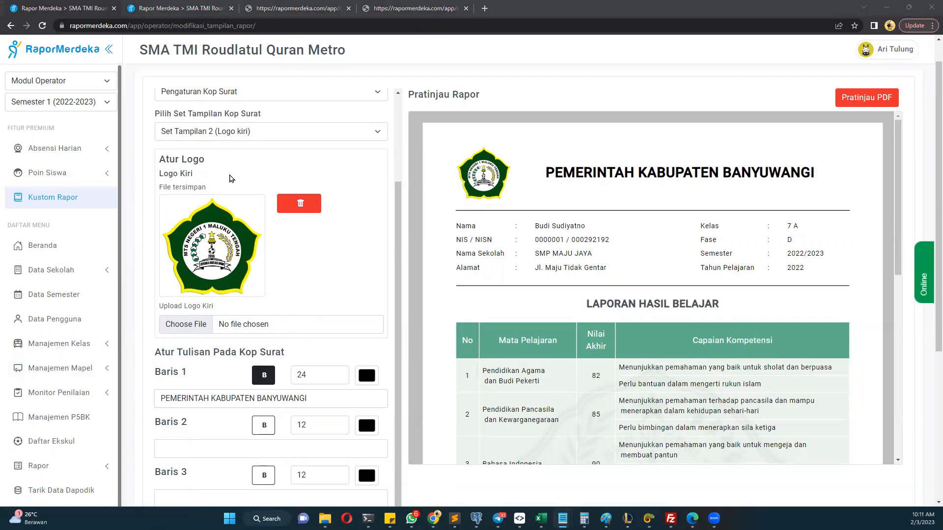
left_click(178, 316)
type("DINAS PENDIDIKAN")
left_click(264, 293)
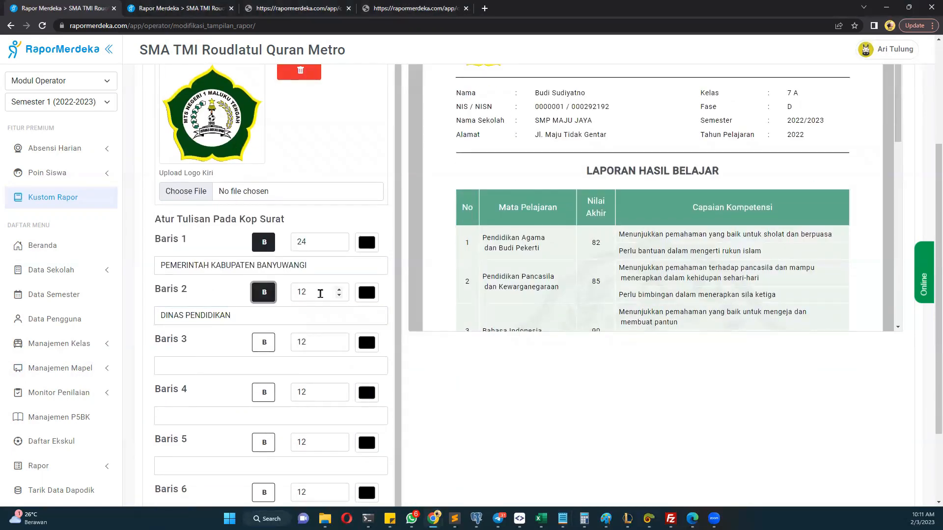
double_click(301, 293)
type("18")
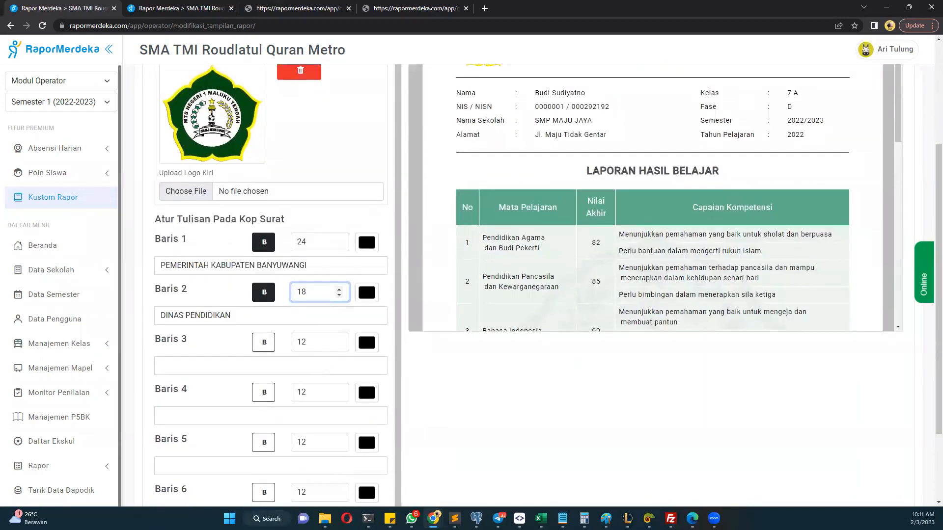
Step: Enter SDN 2 KARANGBENDO as the letterhead text of Baris 3 and set its text size to 24
key("alt+Tab")
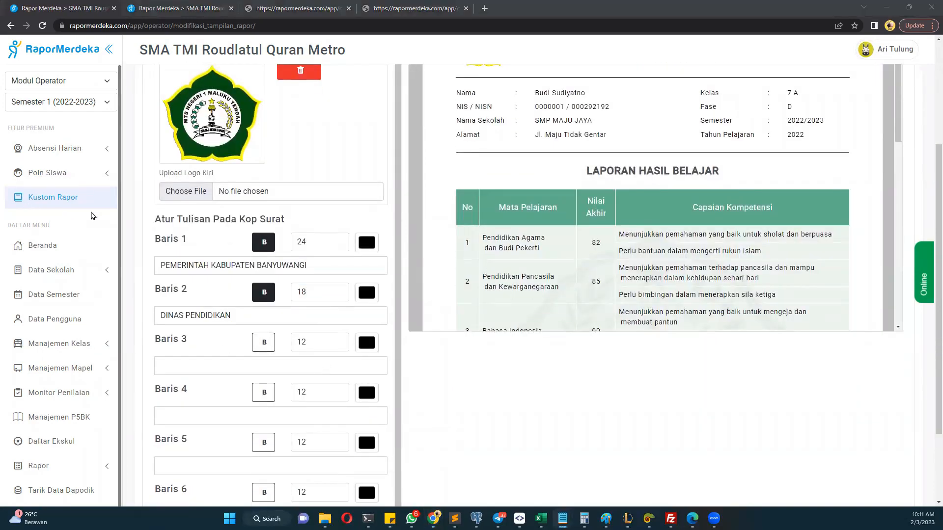
left_click(199, 369)
type("SDN 2 KARANGBENDO")
double_click(323, 344)
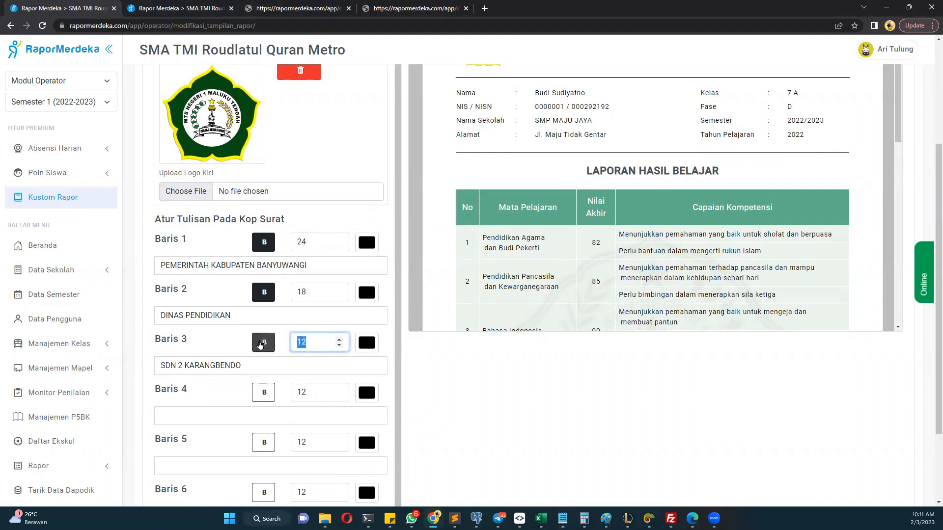
type("24")
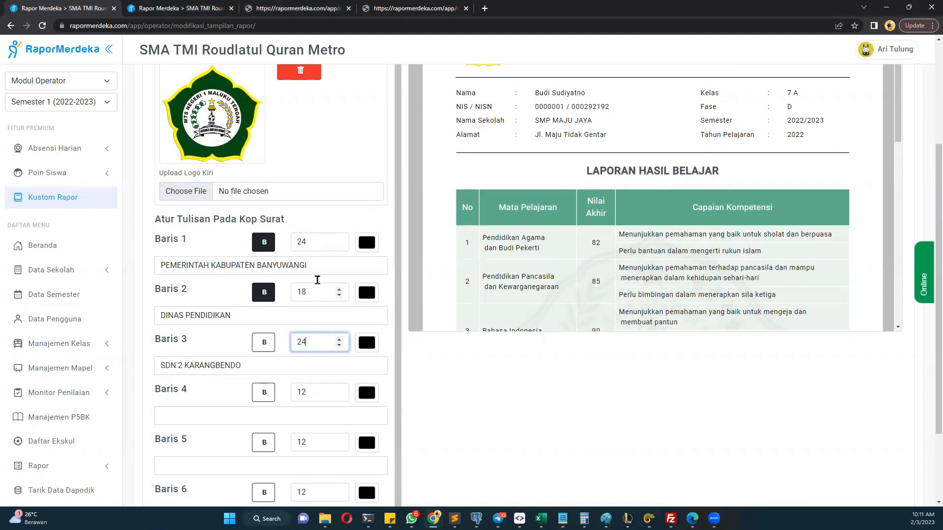
Step: Set the text size of both Baris 1 and Baris 2 of the letterhead to 16 and check the report preview
double_click(307, 240)
type("16")
double_click(306, 287)
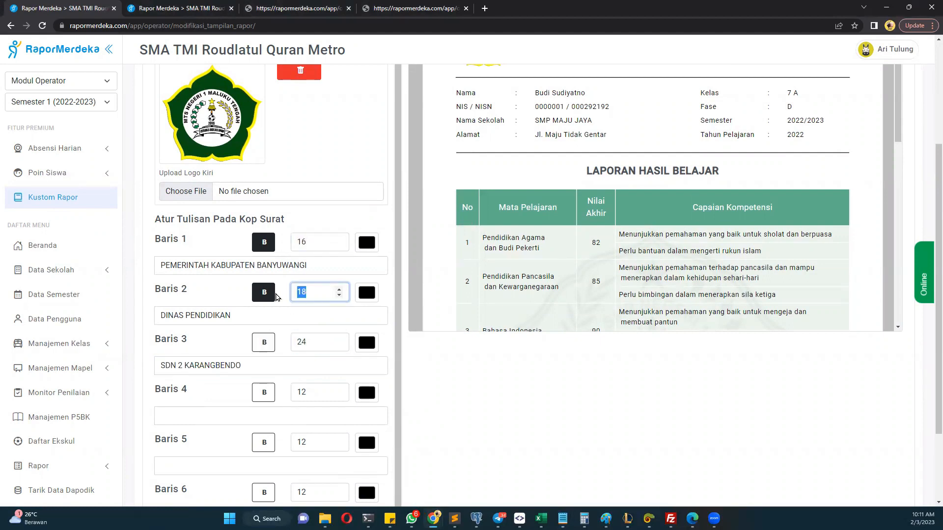
type("16")
scroll(320, 306, "up", 10)
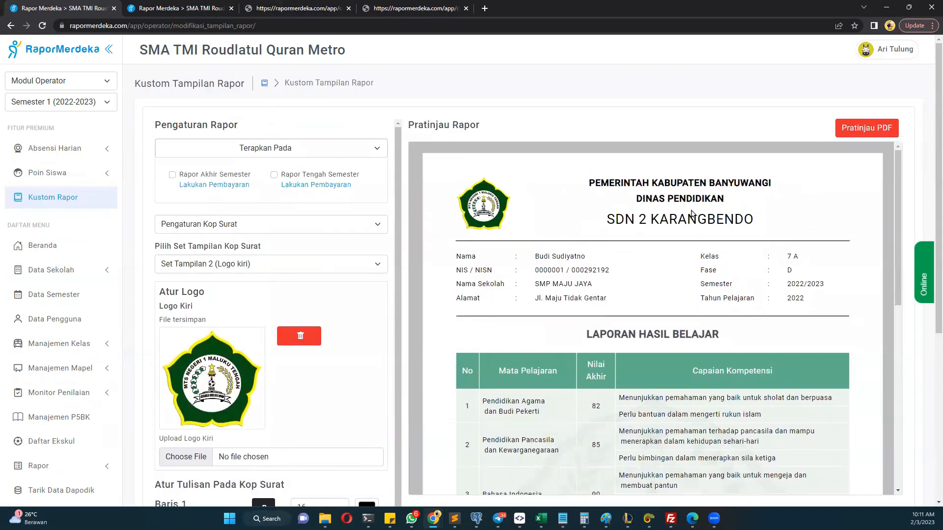
Step: Make the school name in Baris 3 of the letterhead bold
scroll(271, 423, "down", 3)
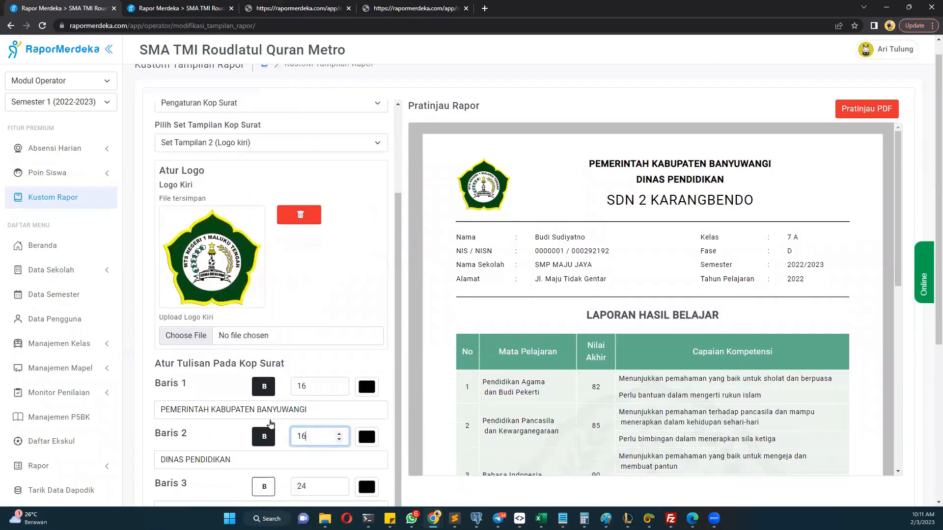
scroll(271, 423, "down", 3)
left_click(263, 344)
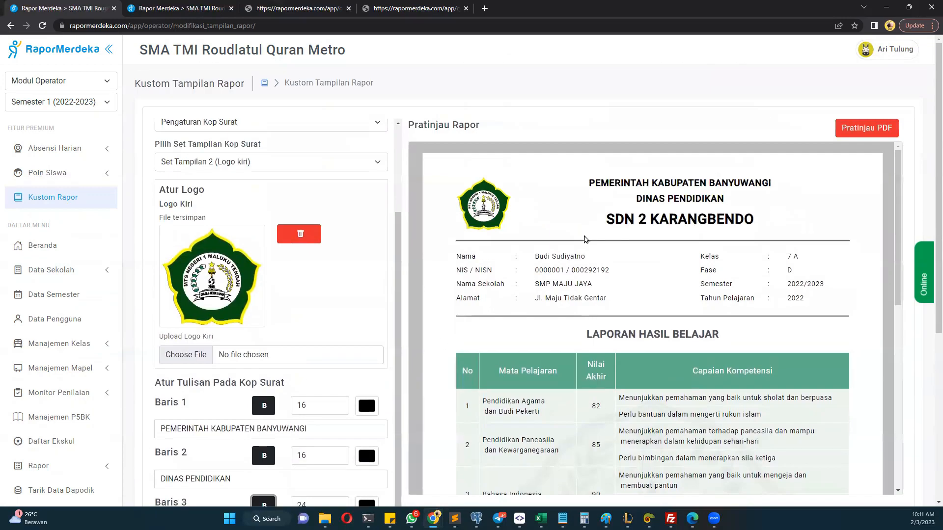
Step: Paste the school's e-mail and website line as the letterhead text of Baris 4 and check it in the preview
scroll(157, 280, "down", 3)
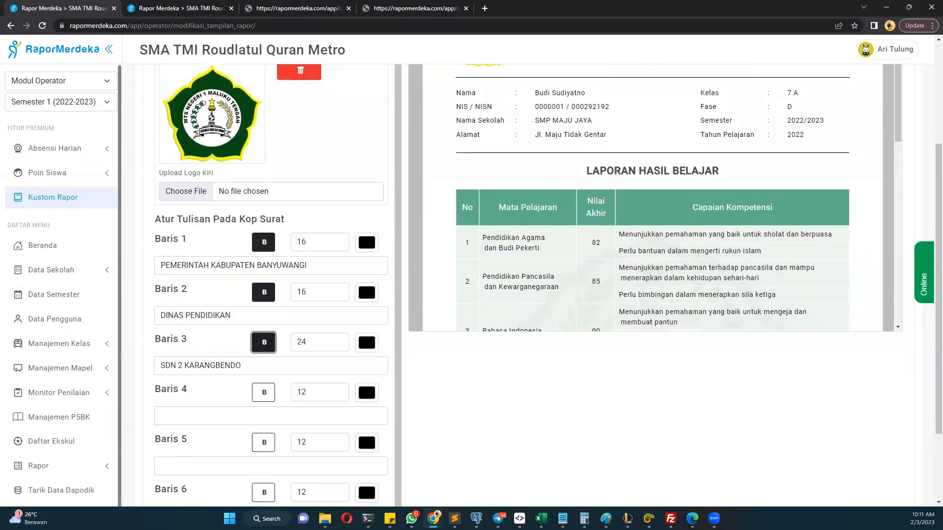
key("alt+Tab")
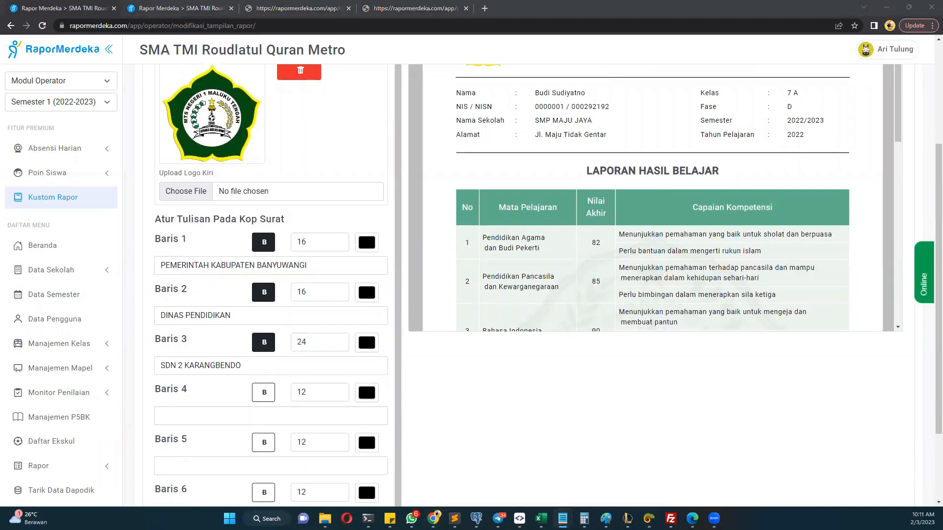
left_click(197, 421)
key("ctrl+v")
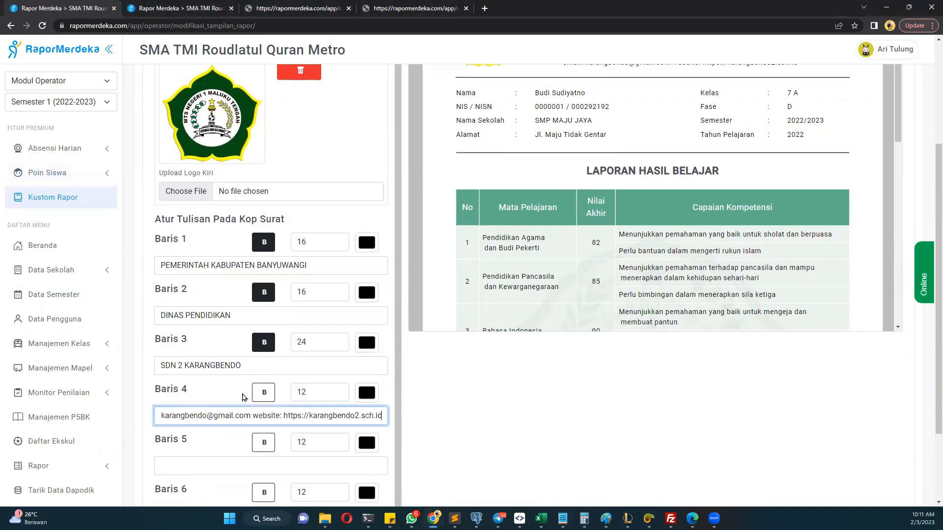
scroll(243, 398, "up", 5)
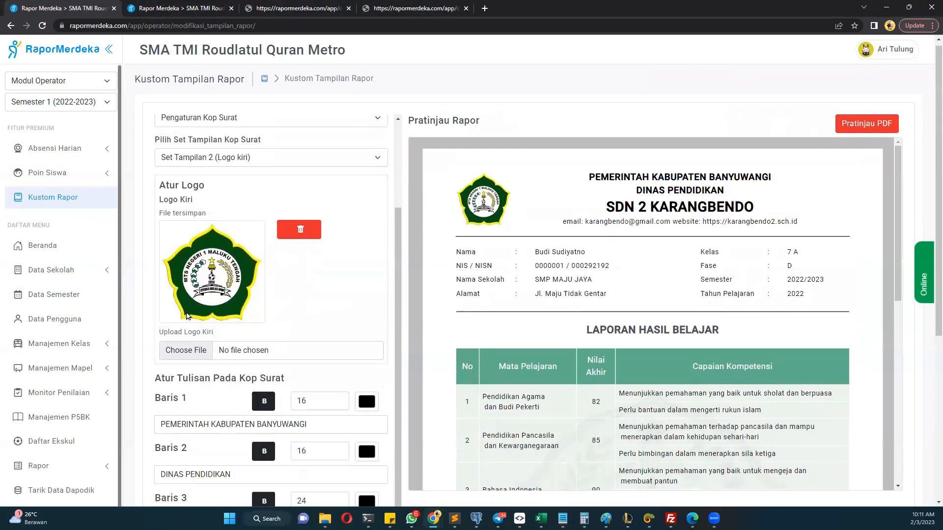
Step: Enter the school's street address as the letterhead text of Baris 5
key("alt+Tab")
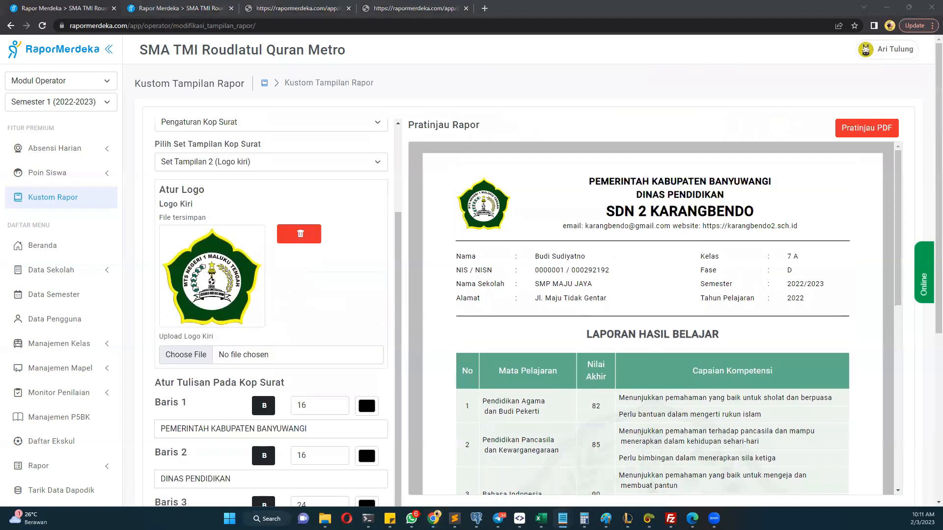
scroll(315, 267, "down", 10)
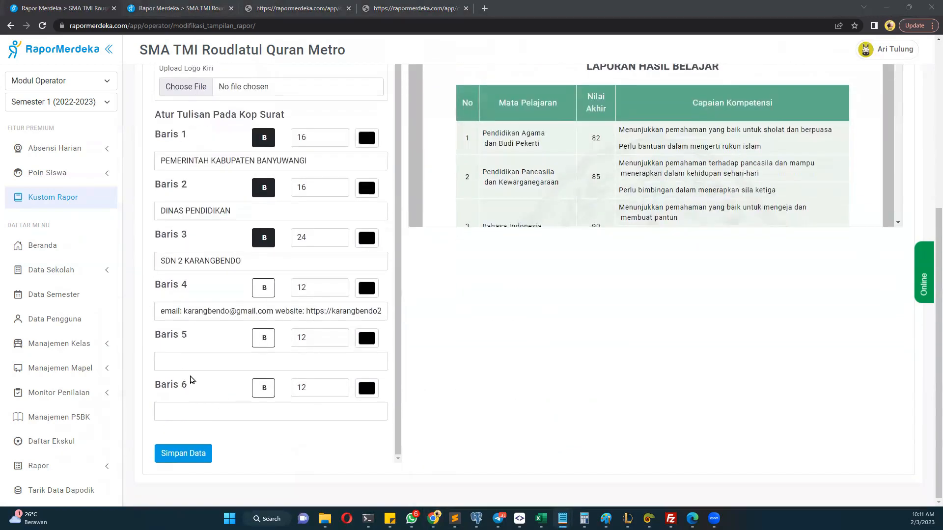
left_click(185, 360)
type("Jl. Tampak Siring Selatan No 12")
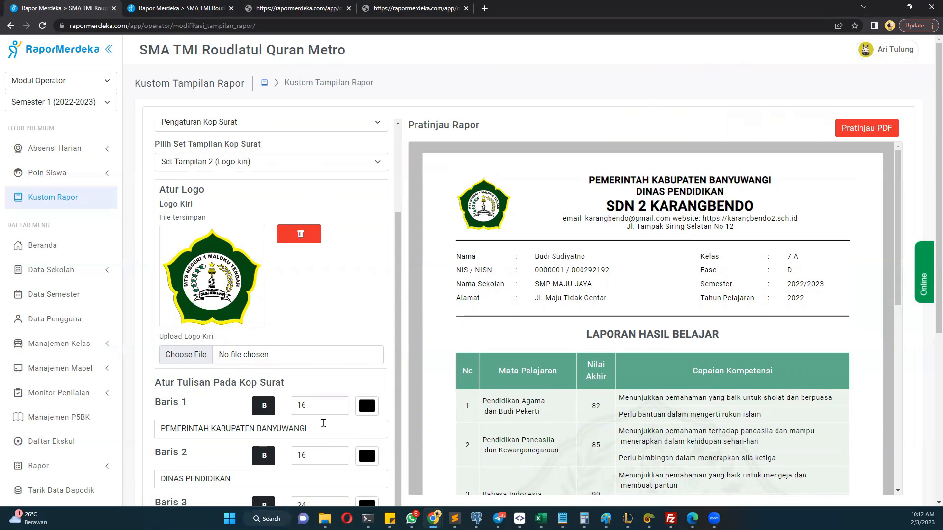
Step: Reduce the text size of Baris 2 of the letterhead to 14
double_click(314, 454)
type("14")
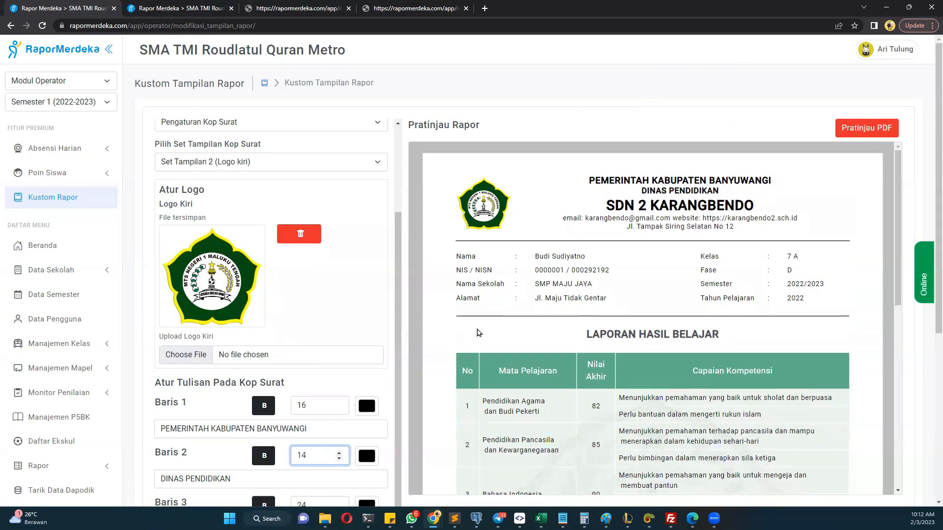
left_click_drag(307, 455, 288, 460)
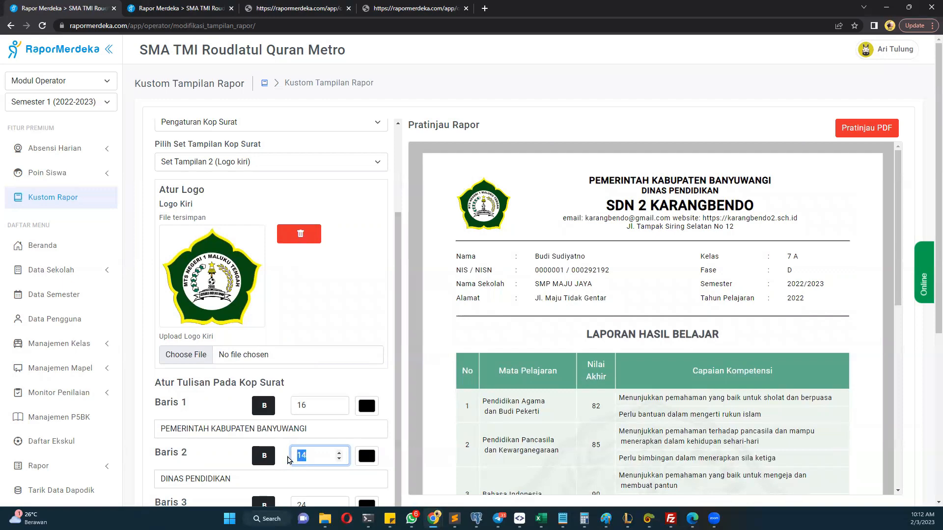
type("14")
Step: Set the text size of Baris 3 of the letterhead to 28 and check it in the preview
scroll(314, 393, "down", 3)
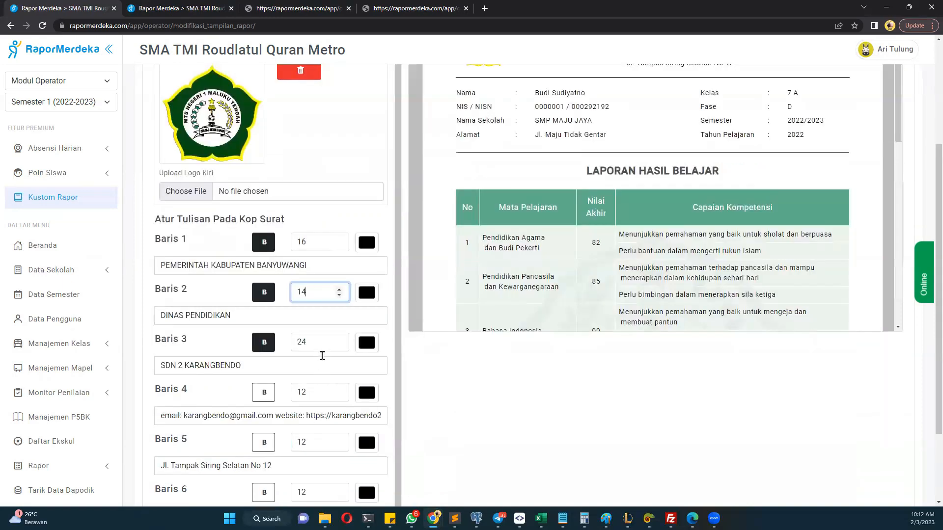
left_click_drag(310, 342, 269, 344)
type("28")
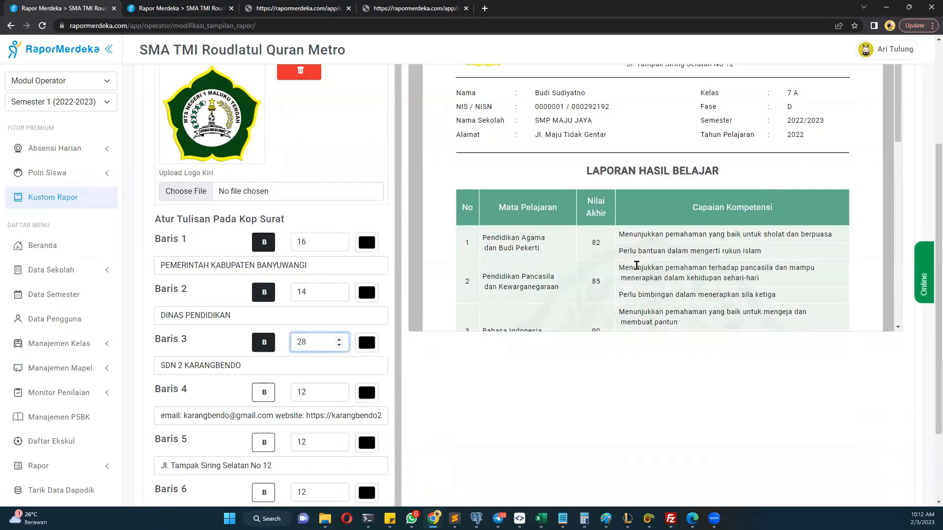
scroll(637, 267, "up", 3)
left_click(620, 99)
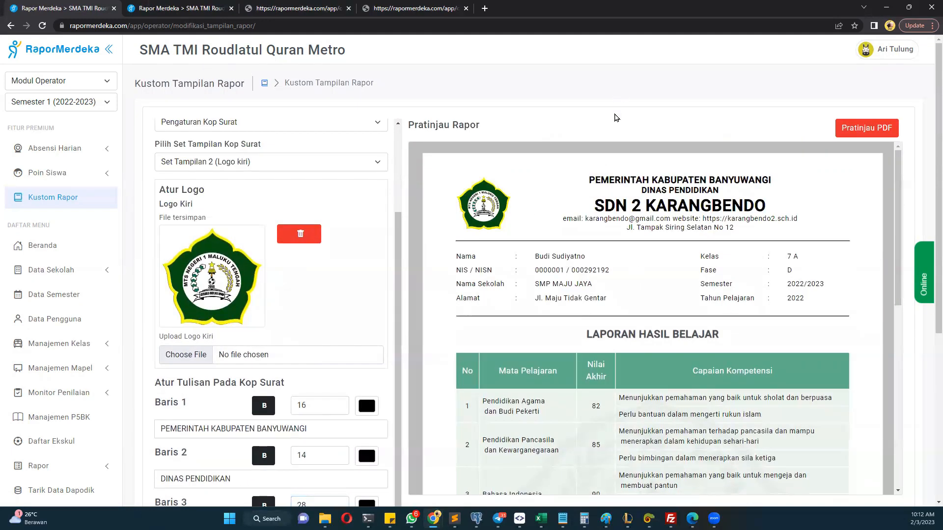
Step: Save the letterhead settings and look through the refreshed report preview from end to start
scroll(491, 270, "down", 10)
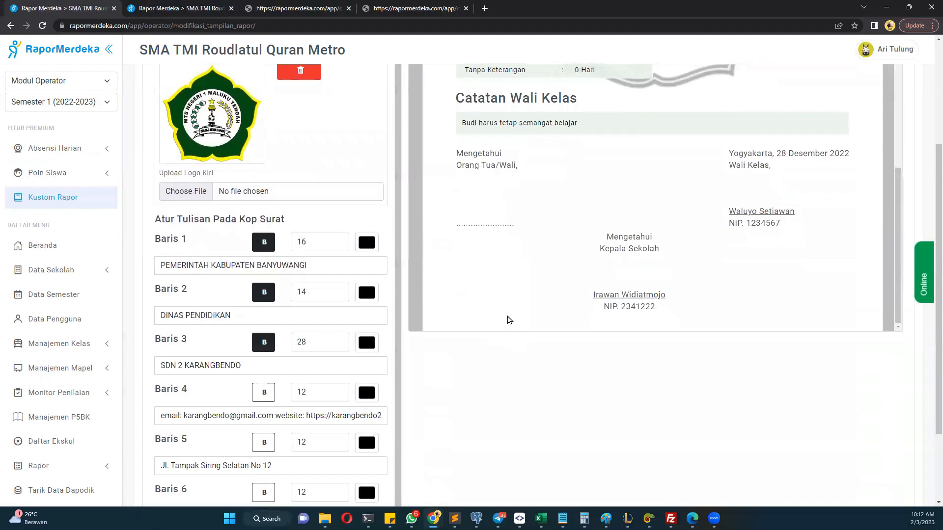
left_click(183, 452)
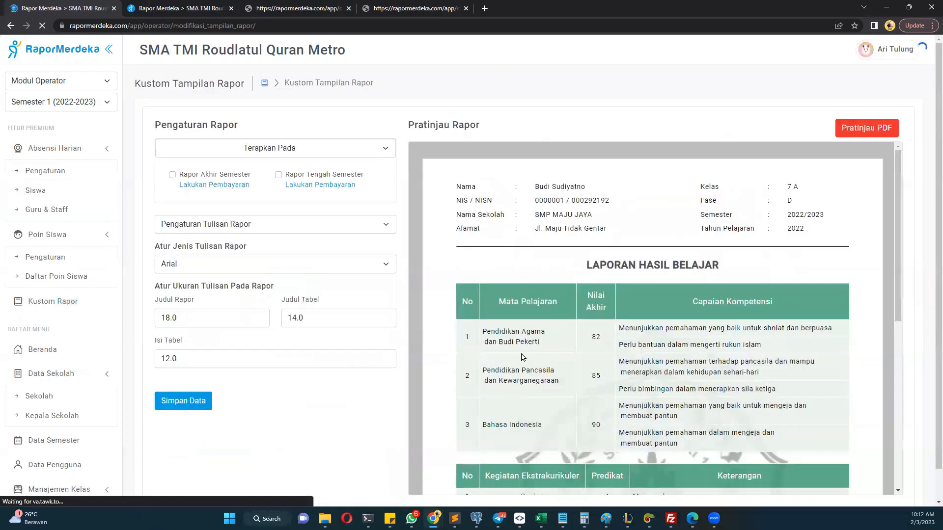
scroll(523, 356, "down", 10)
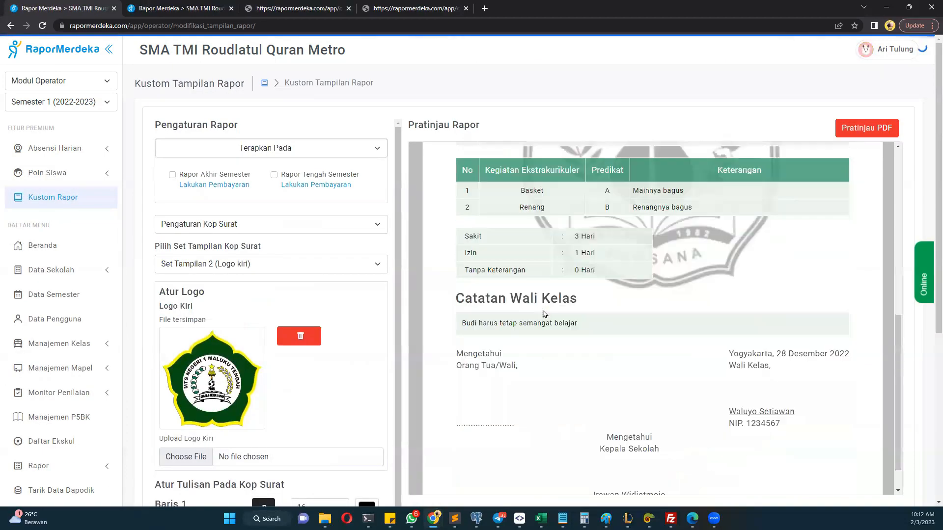
scroll(545, 304, "down", 4)
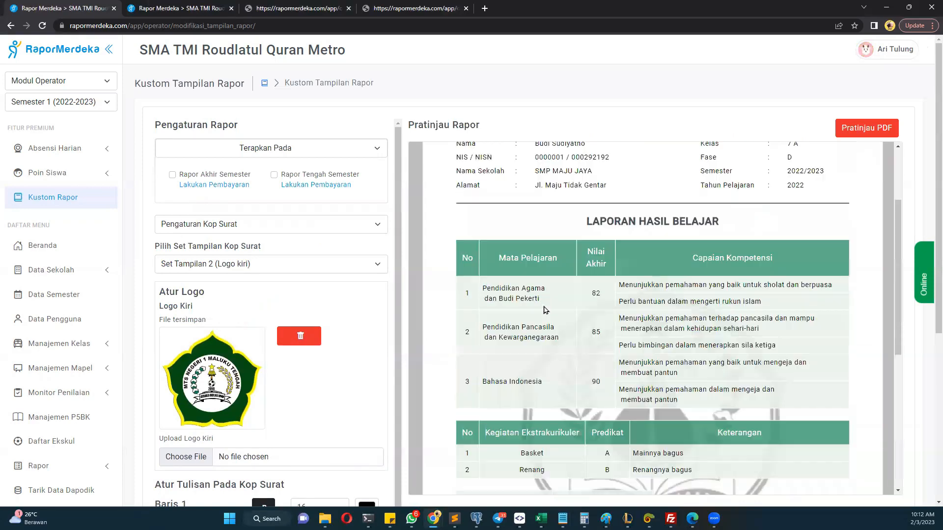
scroll(554, 283, "up", 3)
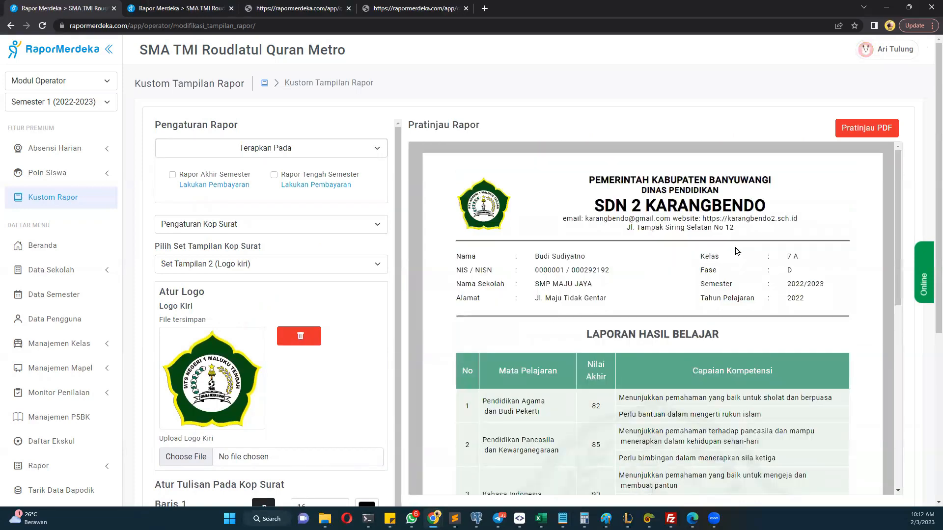
Step: Generate the PDF preview of the customised report and examine its letterhead, tables, watermark and signature area
left_click(874, 128)
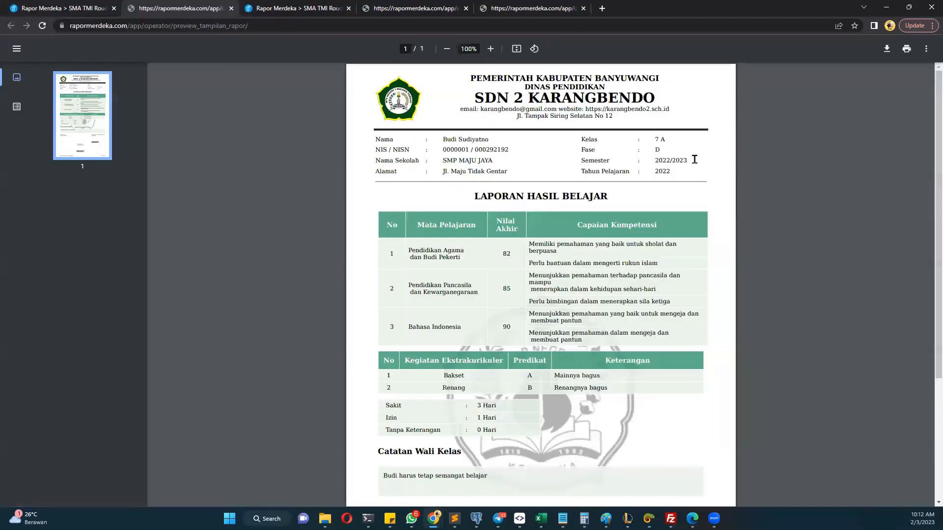
scroll(694, 159, "down", 3)
scroll(695, 159, "up", 3)
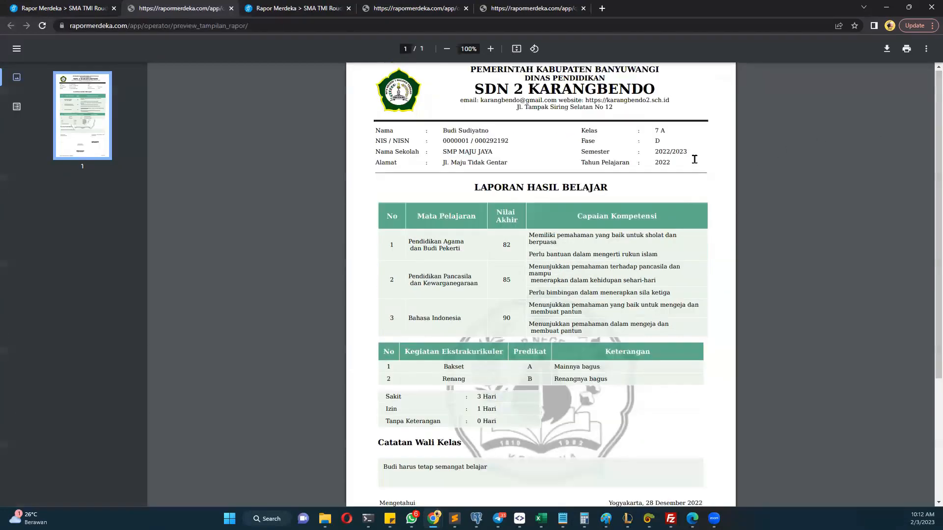
scroll(695, 159, "down", 3)
scroll(694, 159, "up", 3)
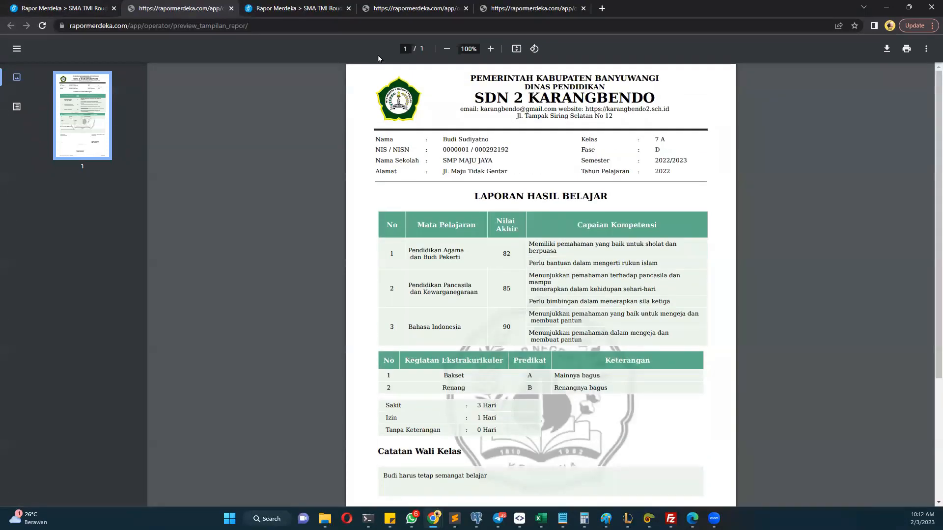
scroll(391, 178, "down", 3)
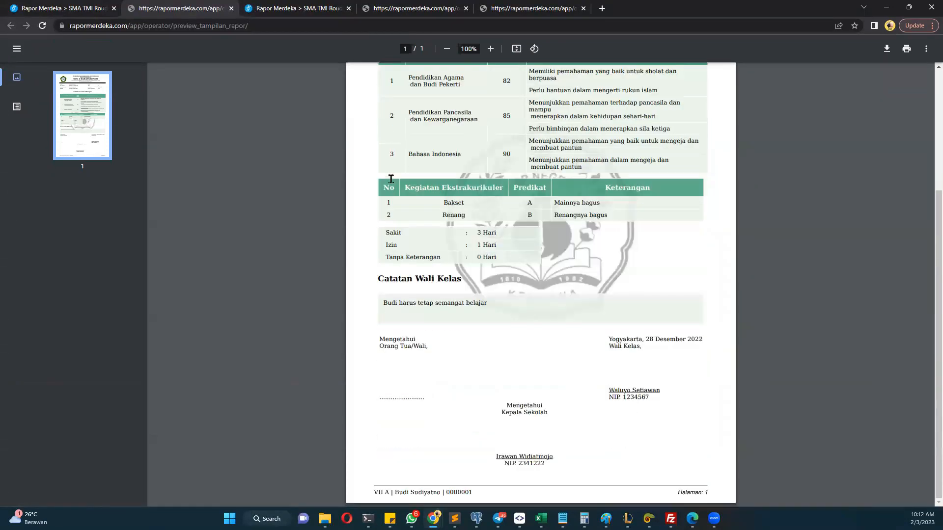
scroll(392, 178, "up", 3)
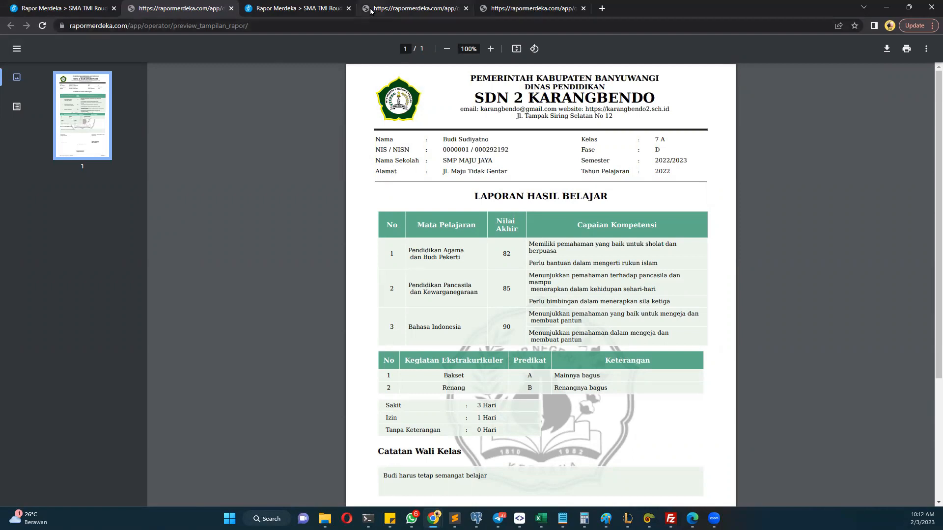
Step: Return from the PDF to the customisation page and open the list of student report cards
left_click(81, 9)
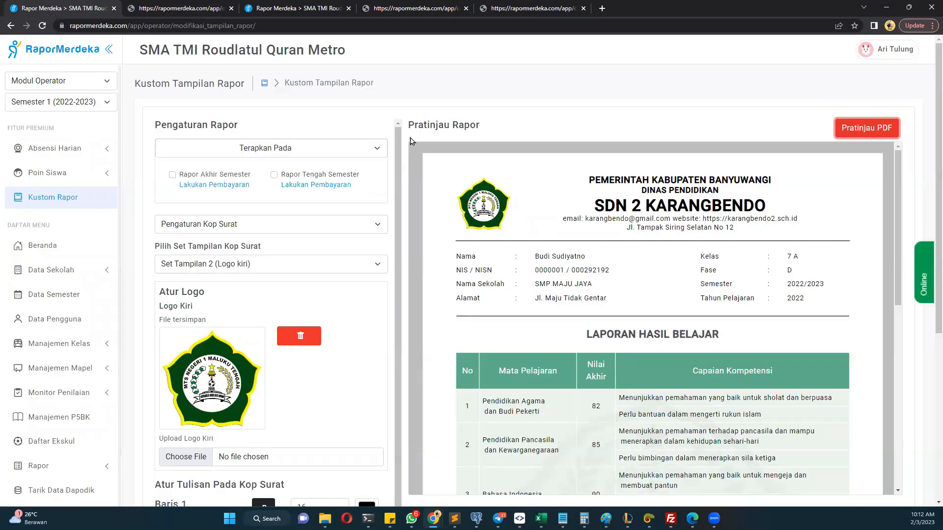
scroll(162, 160, "down", 5)
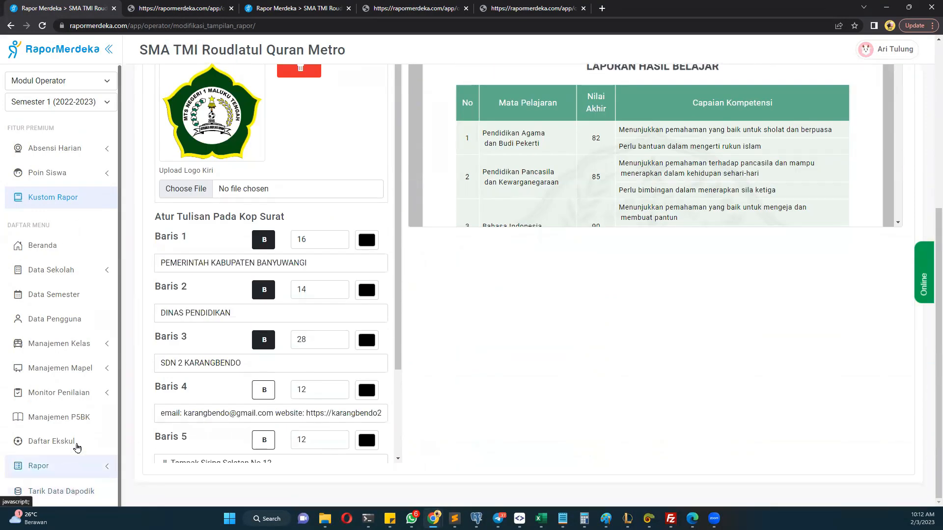
left_click(68, 465)
scroll(64, 457, "down", 1)
left_click(63, 472)
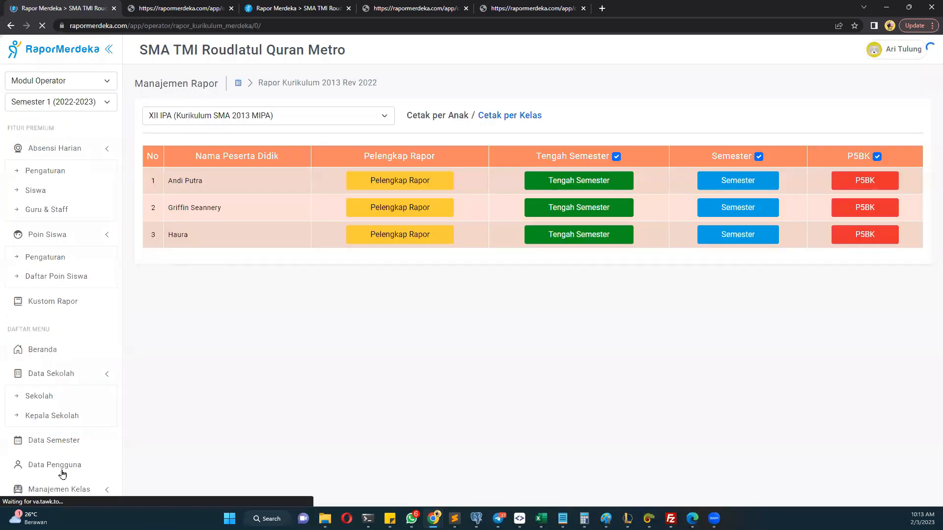
Step: Generate the Tengah Semester and Semester reports of the first XII IPA student and view the open report PDFs
left_click(579, 180)
left_click(737, 180)
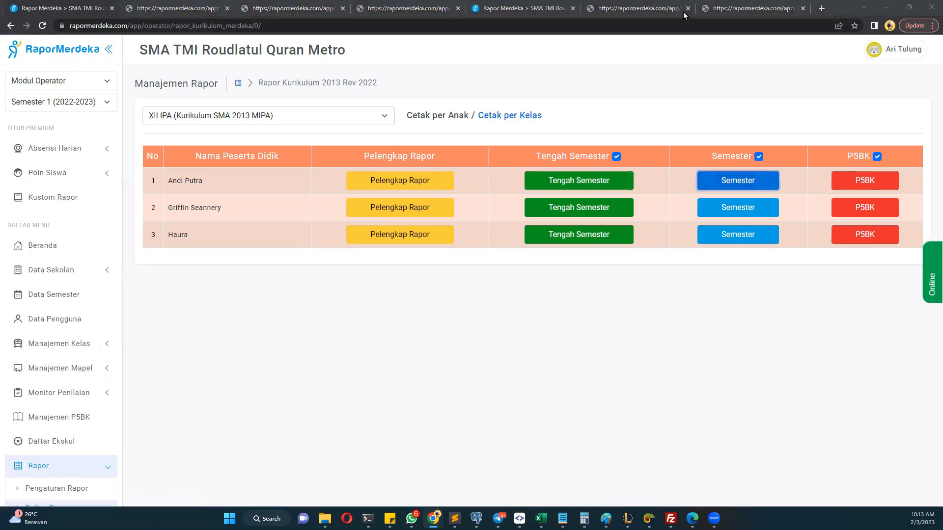
left_click(622, 10)
left_click(752, 8)
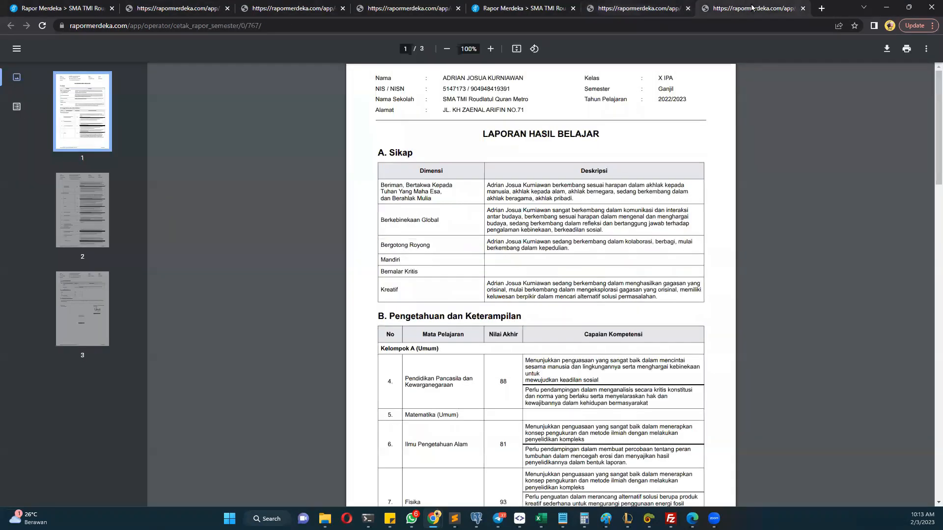
left_click(654, 4)
left_click(291, 5)
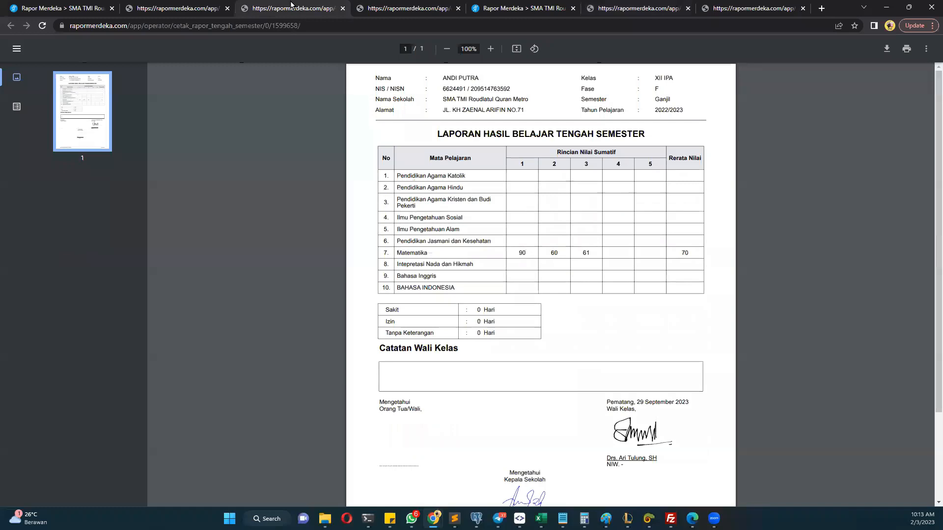
Step: Open Kustom Rapor from the X IPA report list tab and view that class's open Tengah Semester report PDF for comparison
left_click(60, 5)
left_click(493, 7)
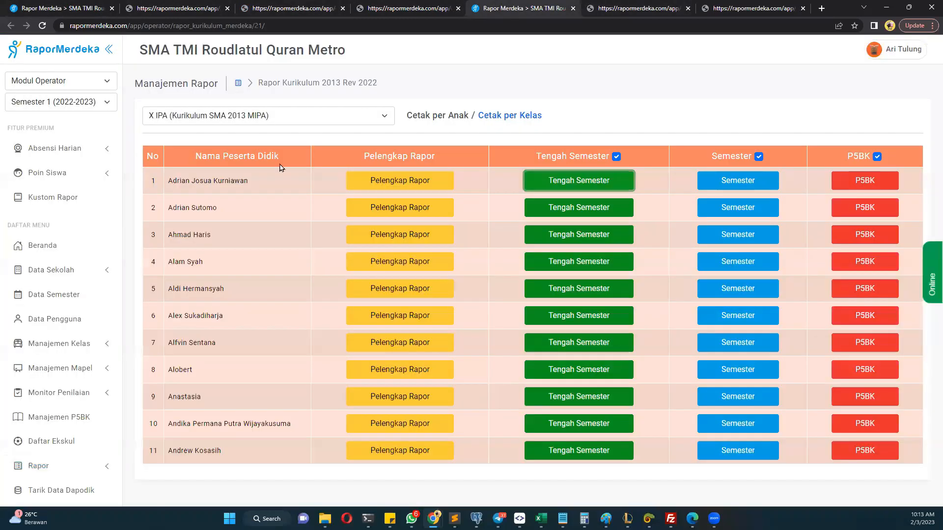
left_click(81, 197)
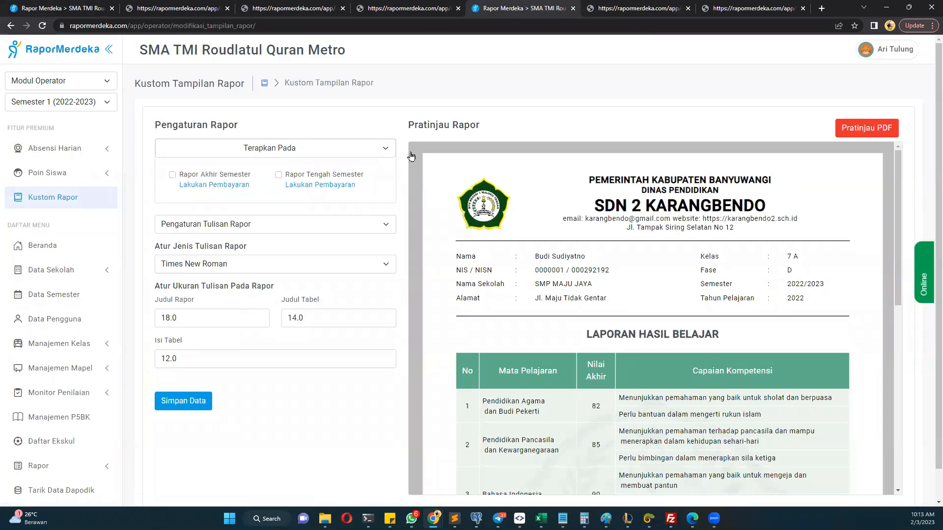
left_click(628, 10)
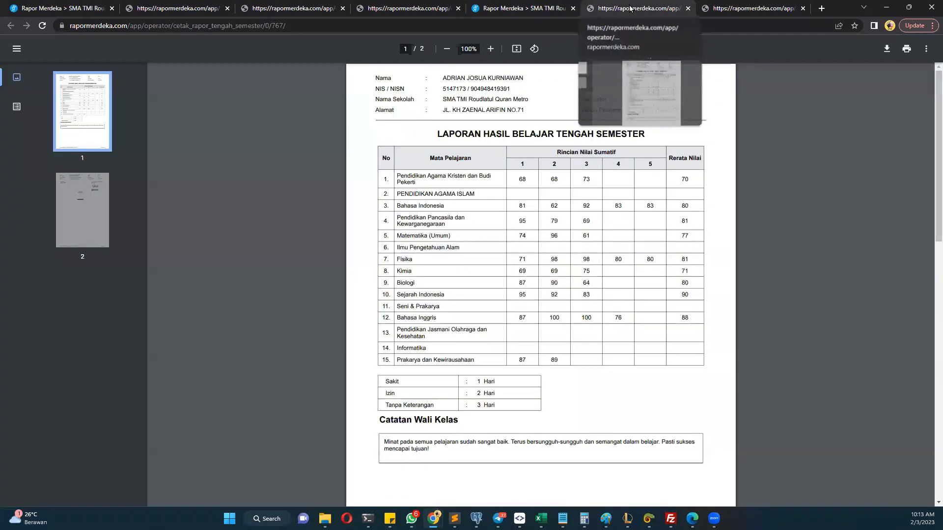
Step: Apply the custom design to both Rapor Akhir Semester and Rapor Tengah Semester on the customisation page and save the settings
left_click(738, 8)
left_click(647, 6)
left_click(748, 10)
left_click(511, 5)
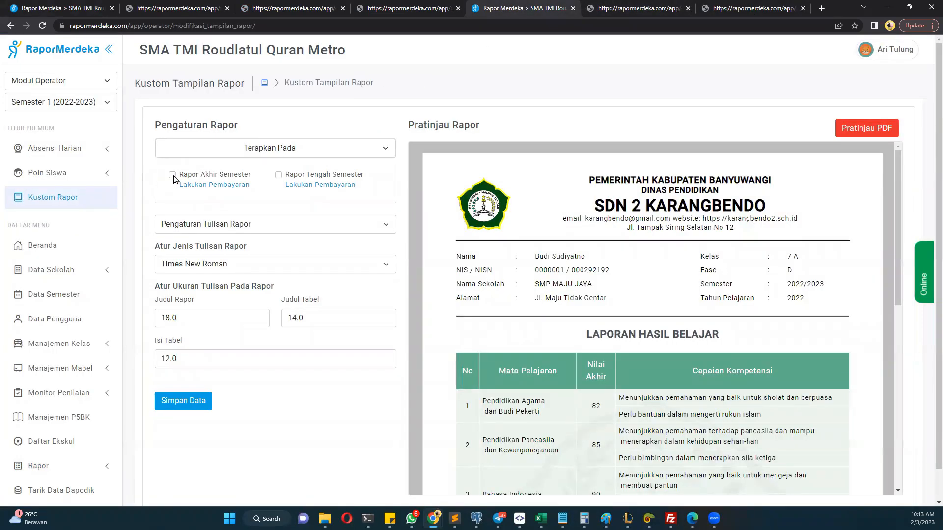
left_click(174, 177)
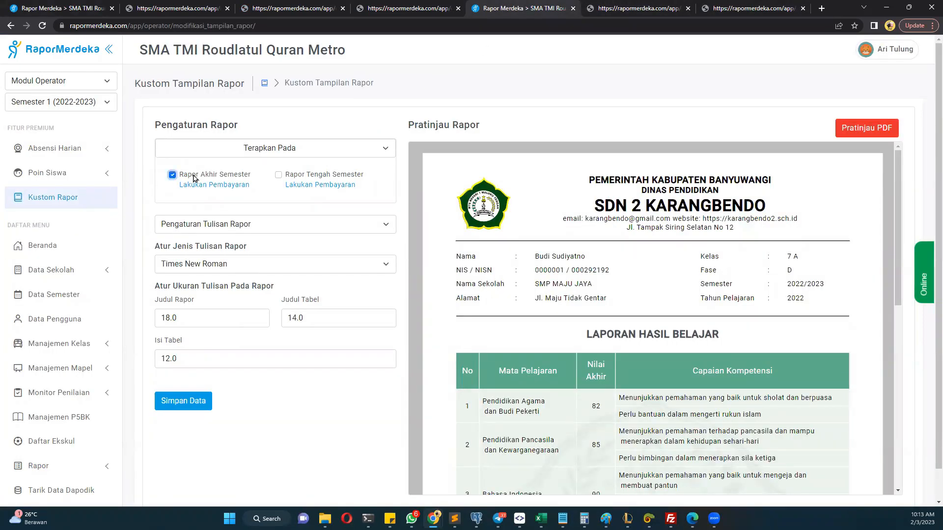
left_click(278, 175)
left_click(194, 398)
Step: Reload the X IPA student's Tengah Semester report PDF and examine its letterhead, tables, watermark and signature page
left_click(623, 10)
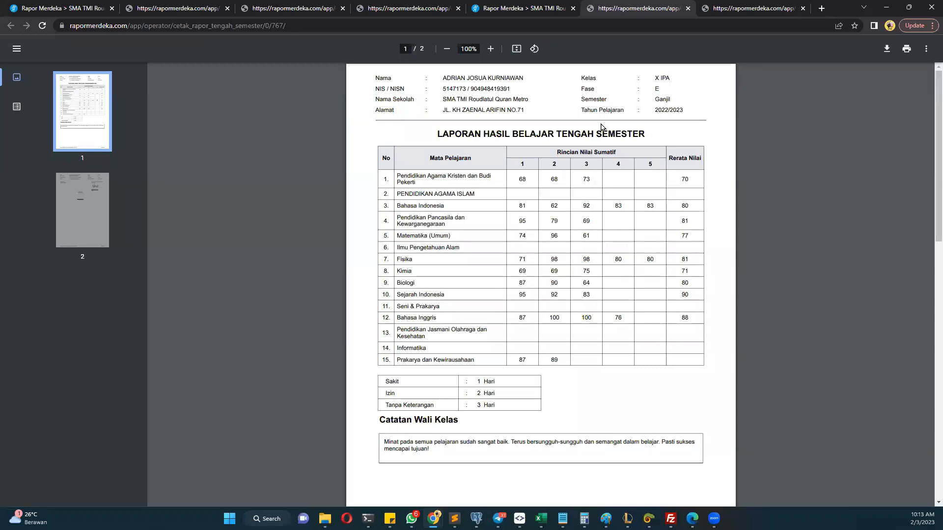
key("F5")
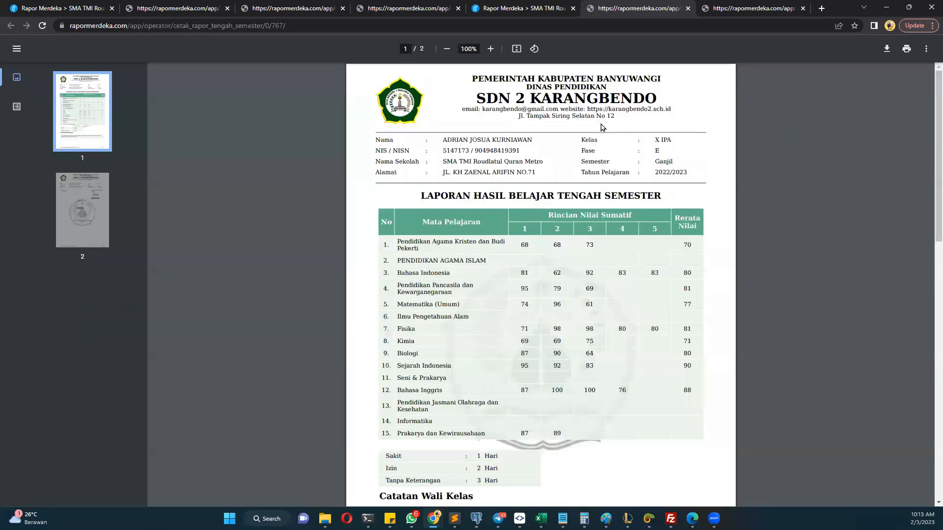
scroll(603, 148, "down", 1)
scroll(603, 147, "down", 7)
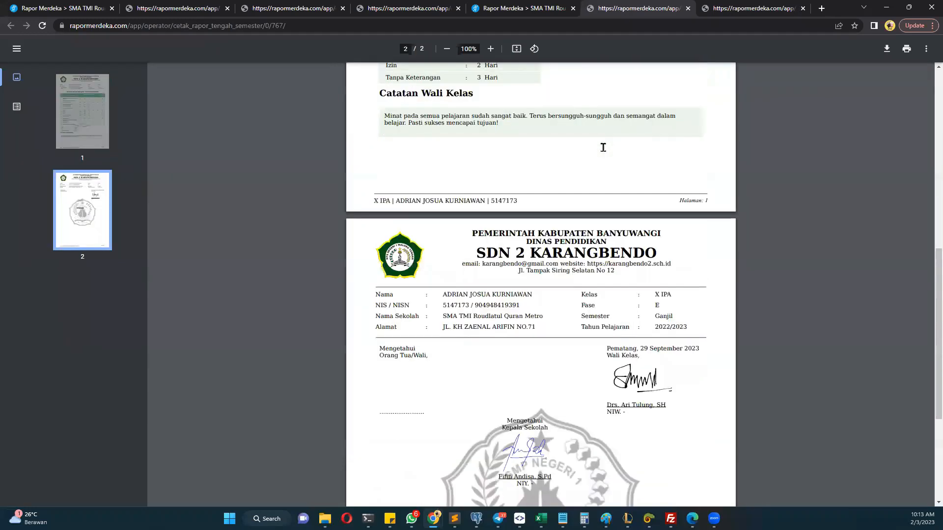
scroll(603, 147, "down", 4)
key("Home")
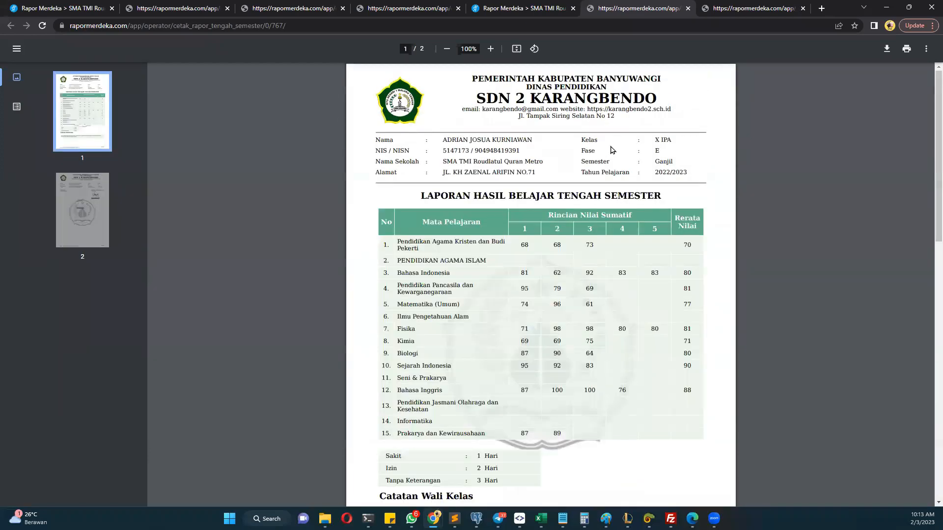
Step: Reload the X IPA student's Semester report PDF and place it beside the XII IPA Semester report
key("ctrl+Tab")
key("F5")
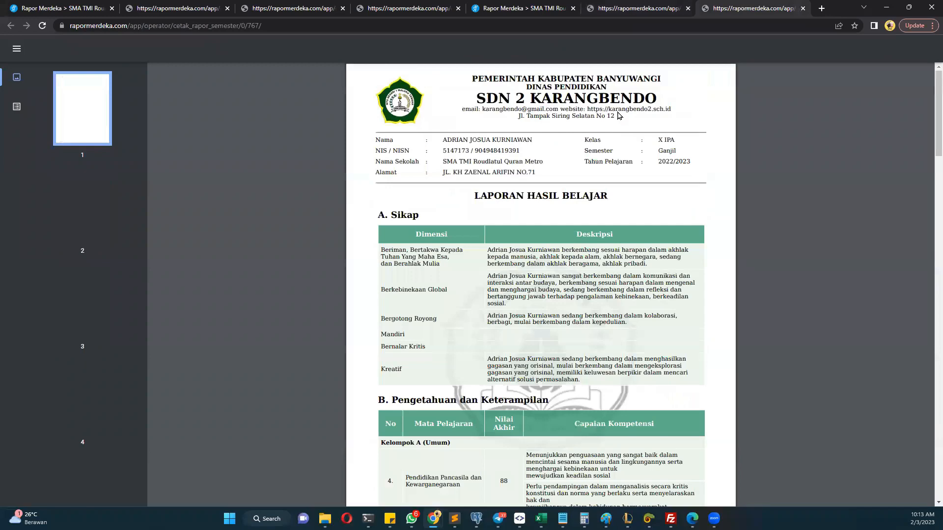
left_click_drag(736, 11, 425, 8)
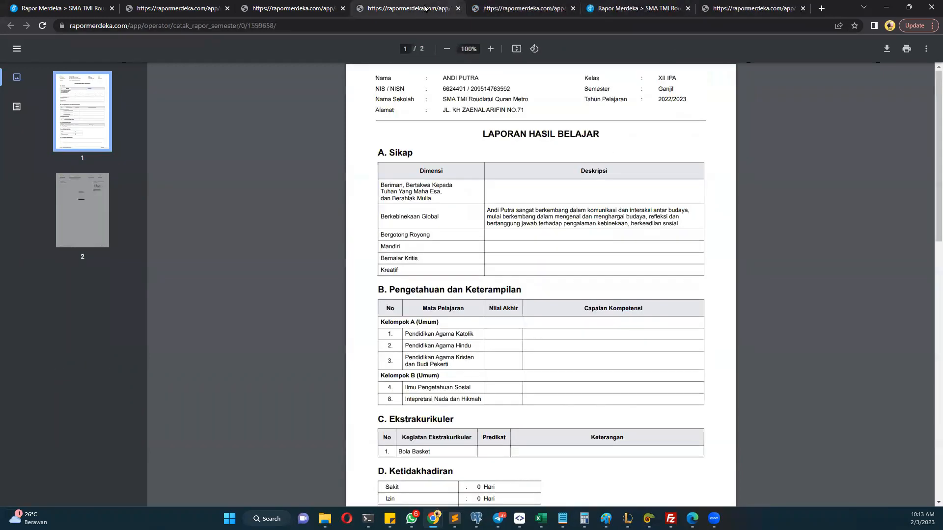
left_click(489, 6)
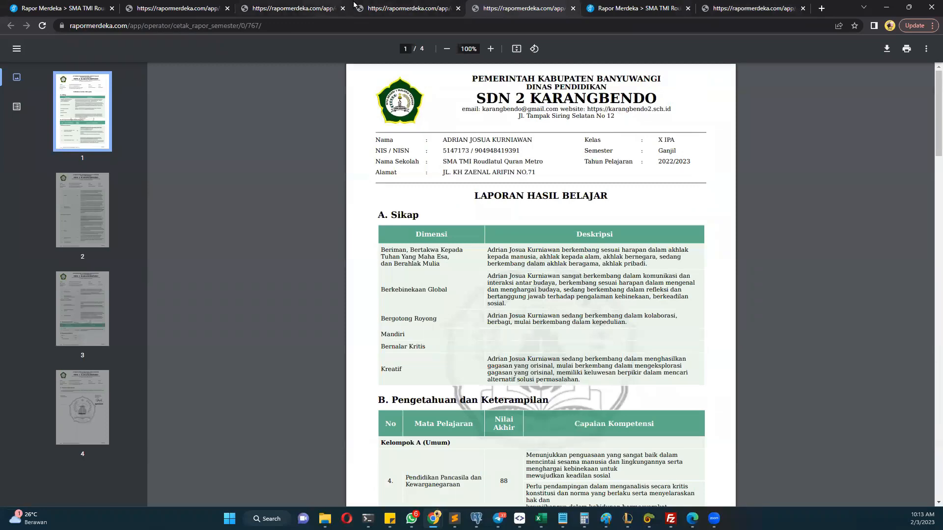
Step: Examine both pages of the XII IPA student's standard Semester report for comparison with the customised one
left_click(376, 6)
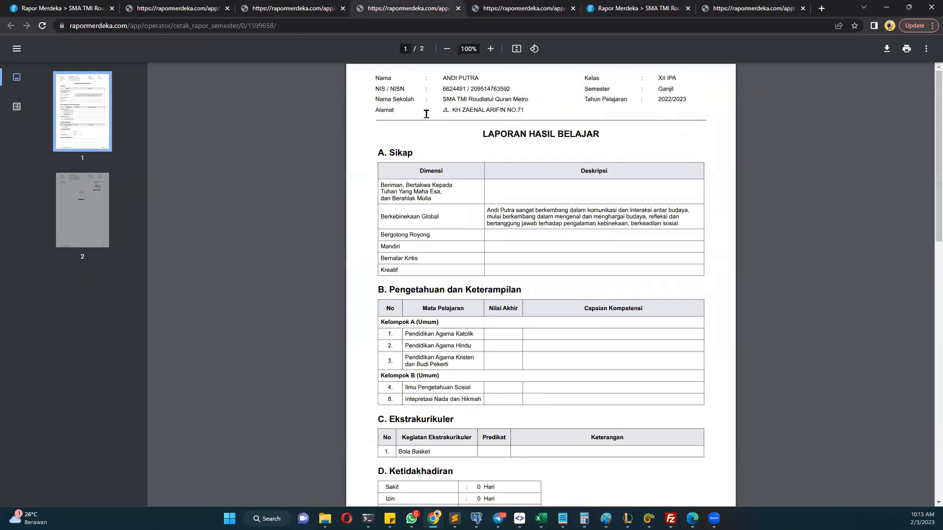
scroll(426, 114, "down", 6)
scroll(427, 69, "up", 6)
scroll(431, 116, "down", 8)
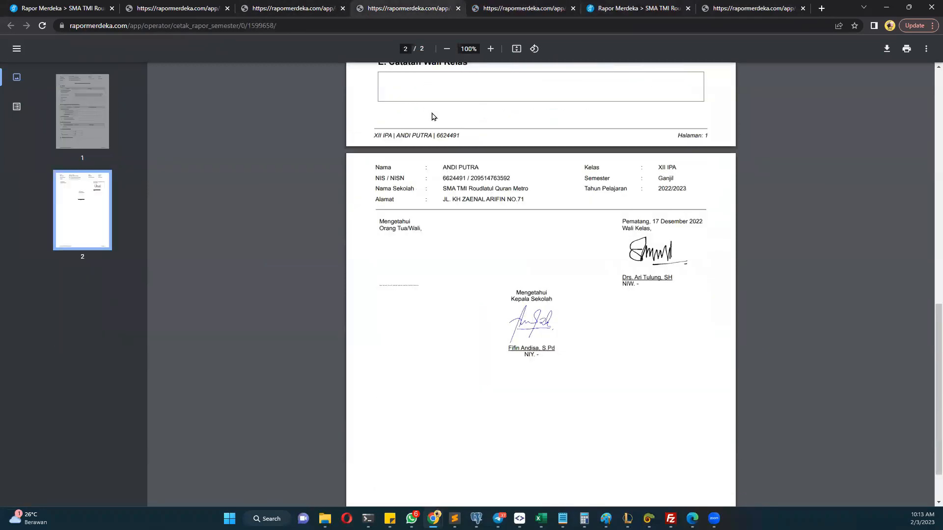
scroll(432, 116, "up", 8)
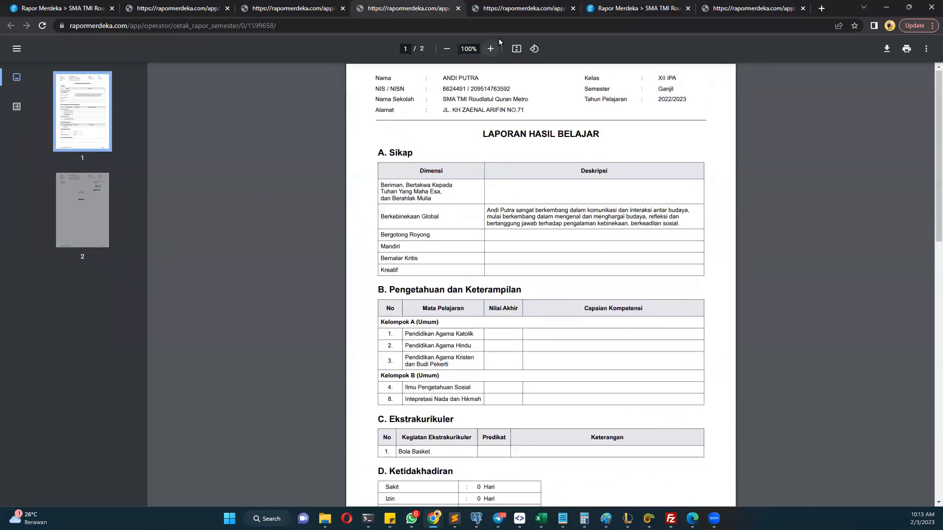
Step: Examine all pages of the X IPA student's customised Semester report, from the letterhead through to the homeroom teacher's notes
left_click(513, 8)
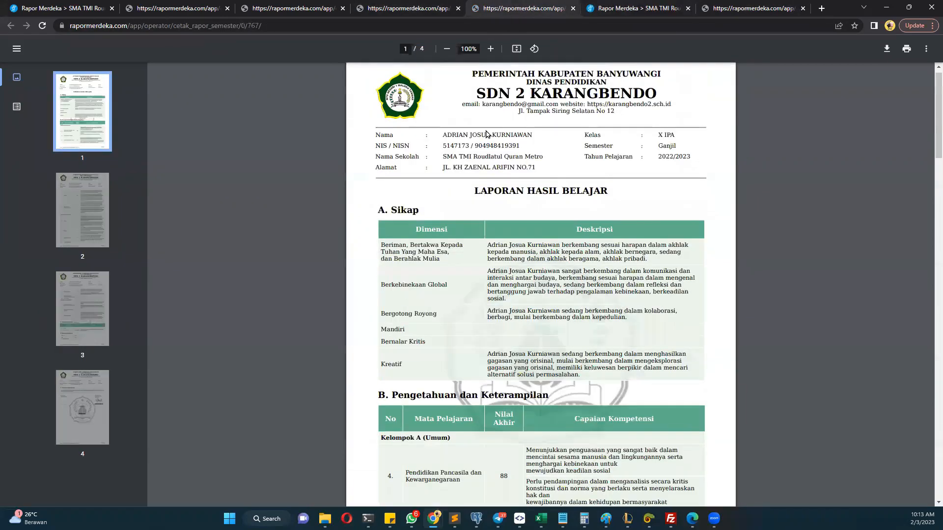
scroll(486, 134, "down", 6)
scroll(486, 133, "down", 7)
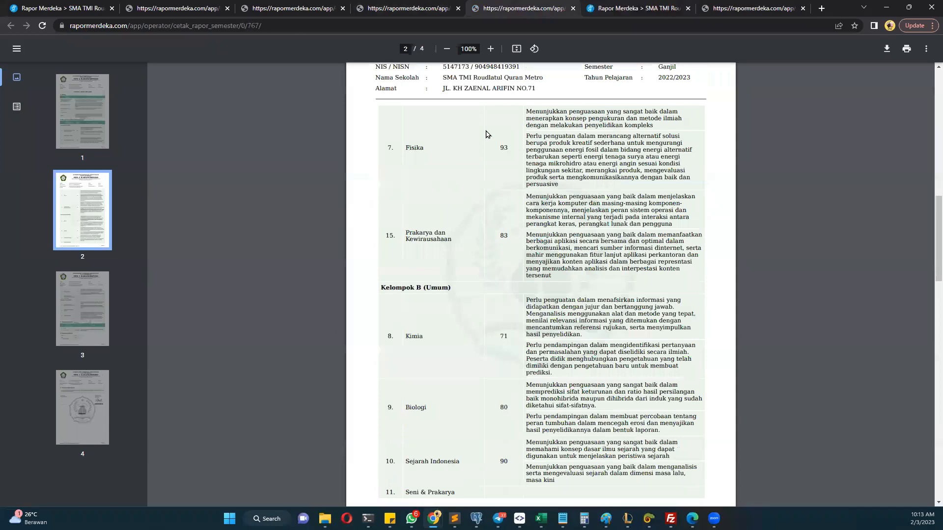
scroll(486, 133, "down", 17)
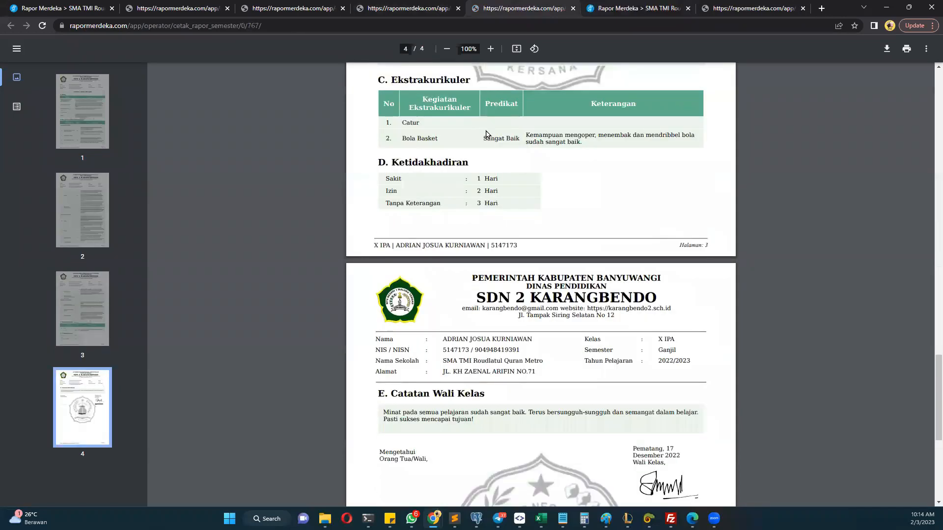
scroll(486, 134, "up", 4)
scroll(486, 133, "up", 20)
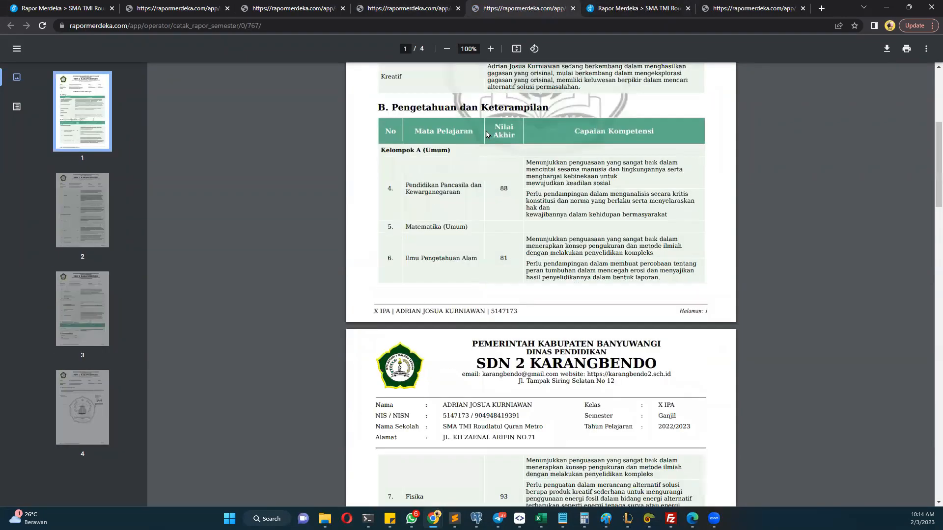
scroll(486, 134, "up", 6)
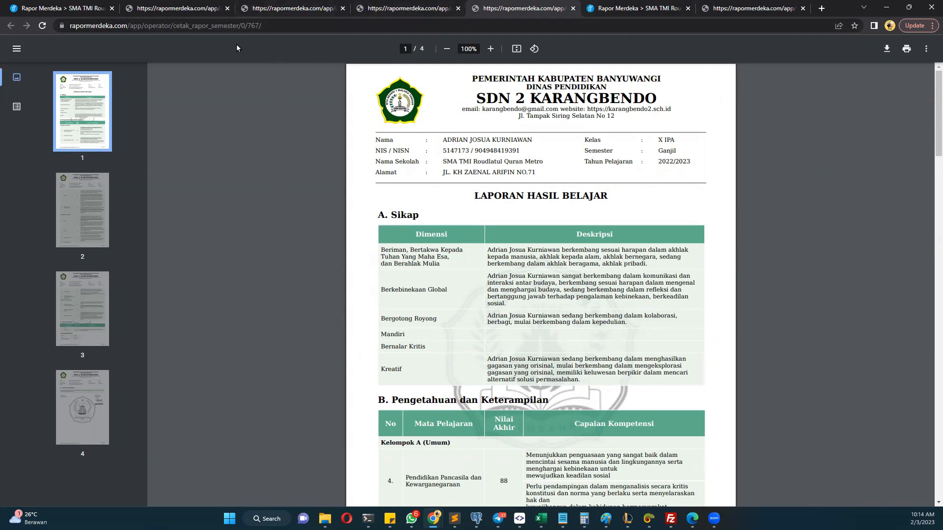
Step: Review the Terapkan Pada options on the customisation page alongside the customised Semester and Tengah Semester reports
left_click(659, 7)
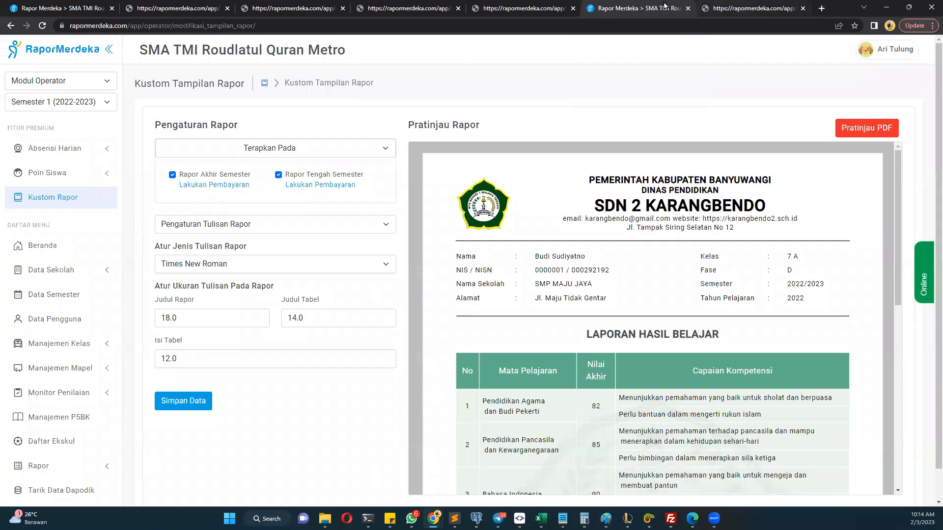
left_click(545, 7)
left_click(610, 7)
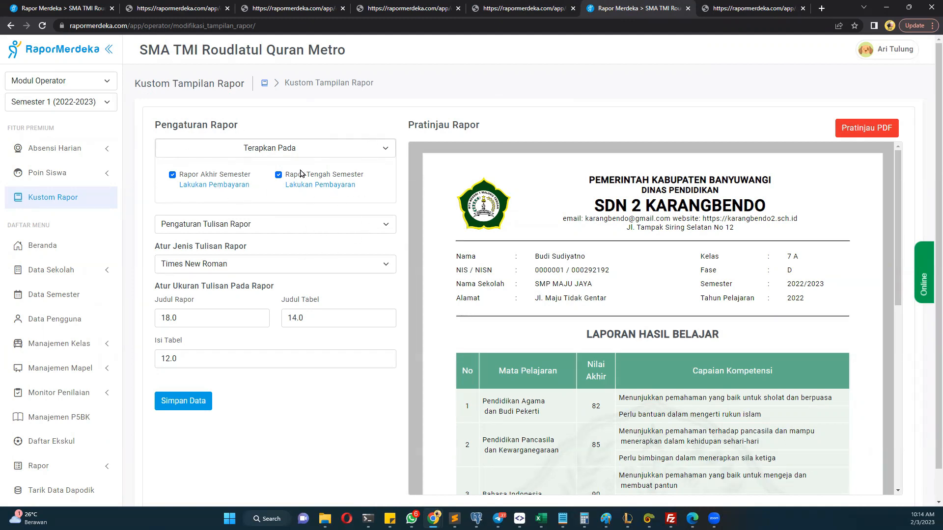
left_click(744, 7)
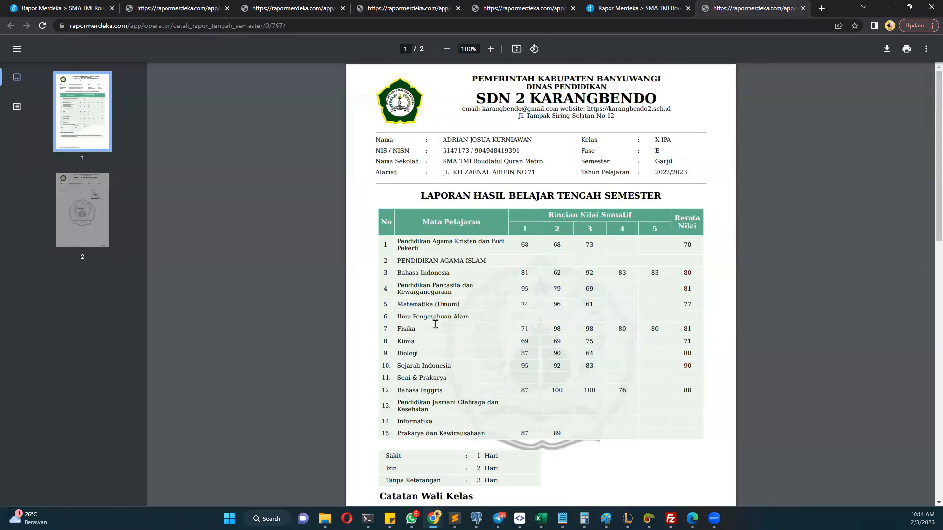
left_click(624, 7)
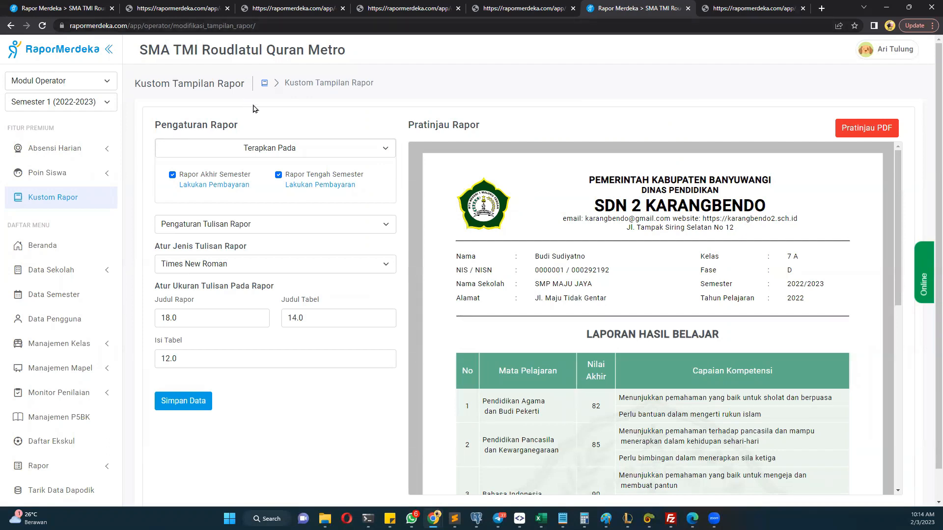
Step: Open the payment form for Rapor Akhir Semester and review its report type and the semester of use
left_click(224, 189)
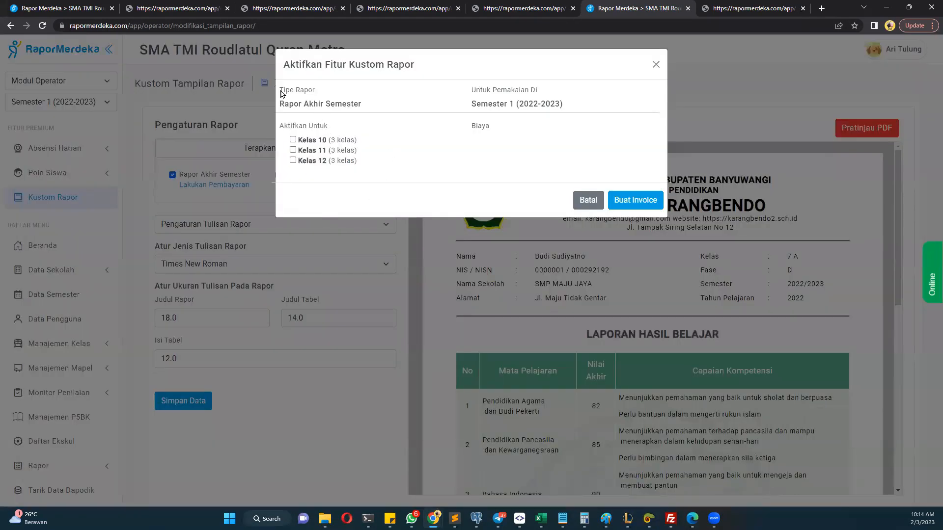
left_click_drag(281, 94, 355, 106)
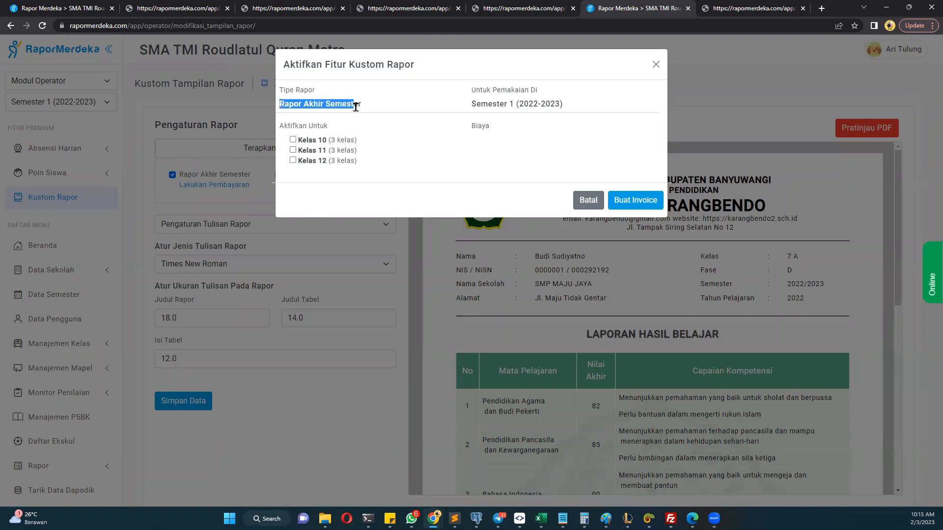
left_click_drag(472, 91, 532, 93)
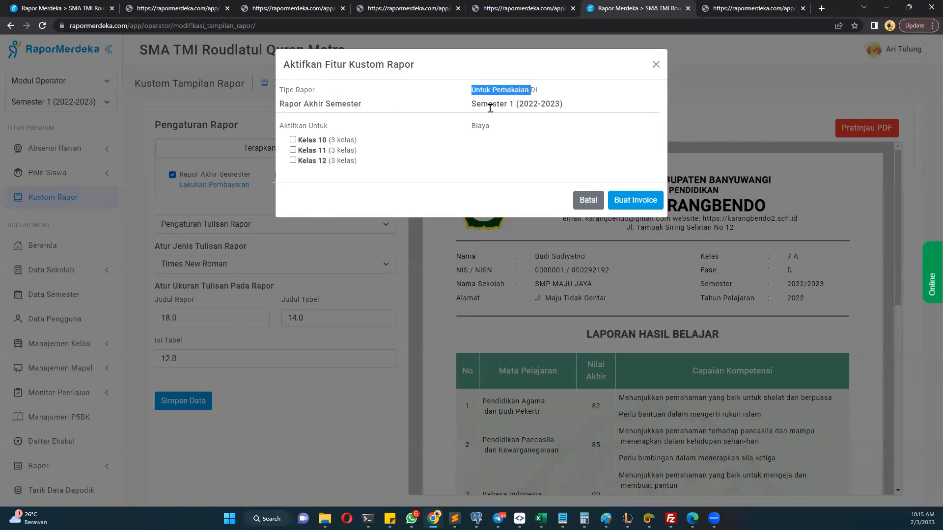
left_click_drag(473, 105, 565, 107)
left_click(536, 106)
left_click(404, 101)
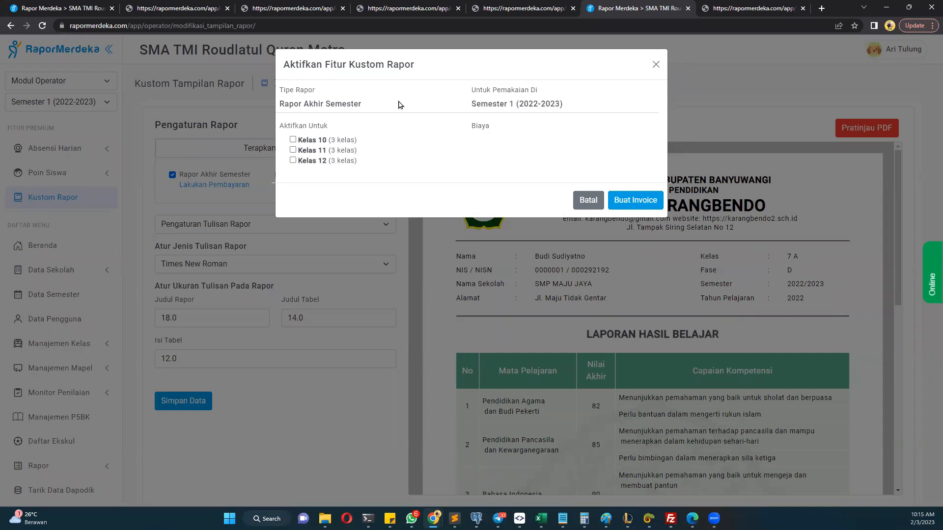
Step: Select only Kelas 10 for Kustom Rapor activation and create the invoice
left_click(293, 139)
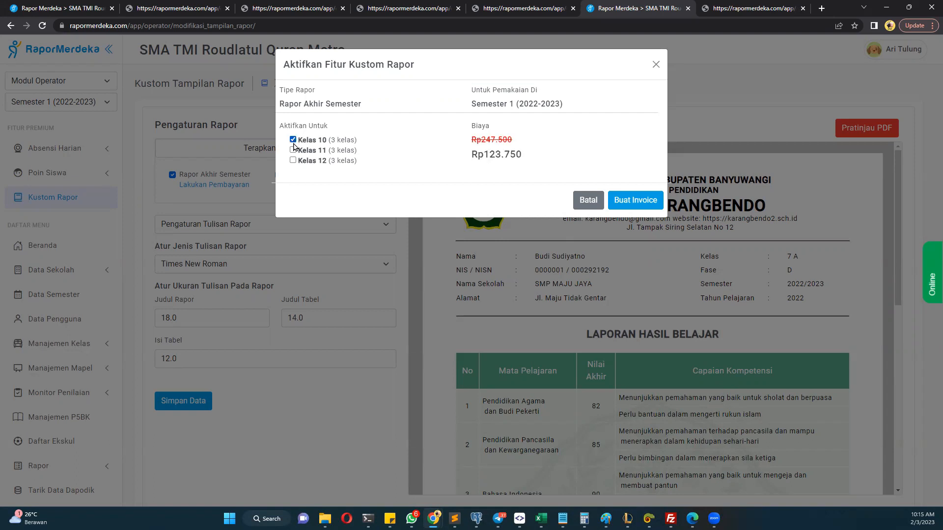
left_click(293, 150)
left_click(293, 151)
left_click_drag(297, 141, 327, 140)
left_click(300, 142)
left_click(636, 200)
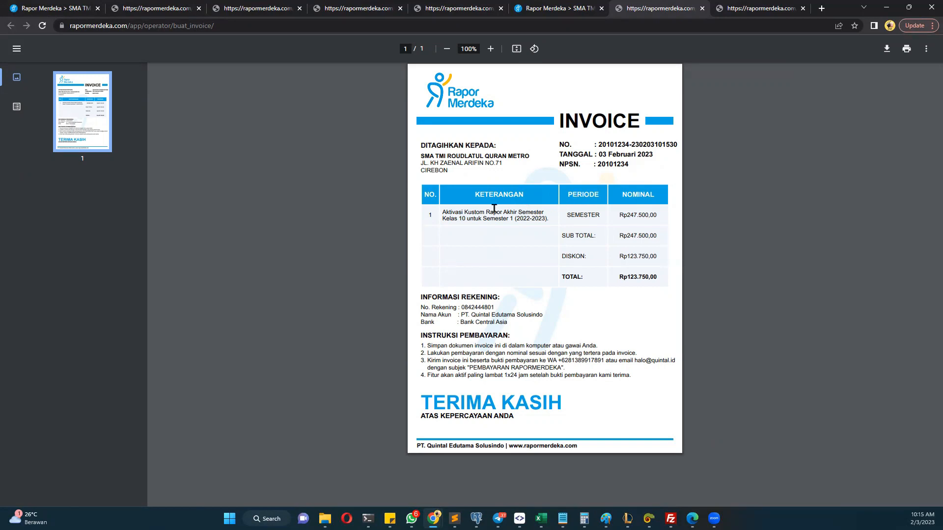
Step: Review the invoice's description, total, account name, bank and the first payment instruction
left_click_drag(443, 210, 543, 211)
left_click_drag(443, 220, 547, 218)
key("alt+Tab")
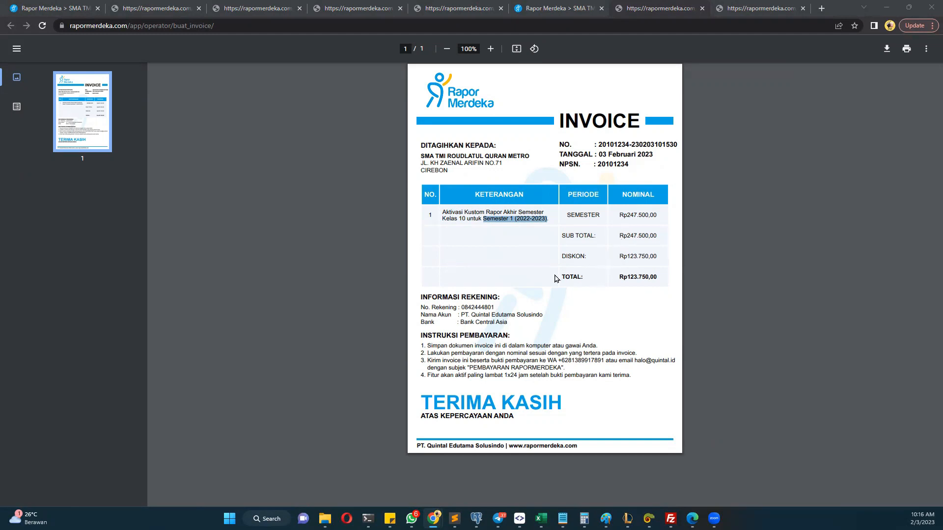
left_click_drag(562, 277, 657, 275)
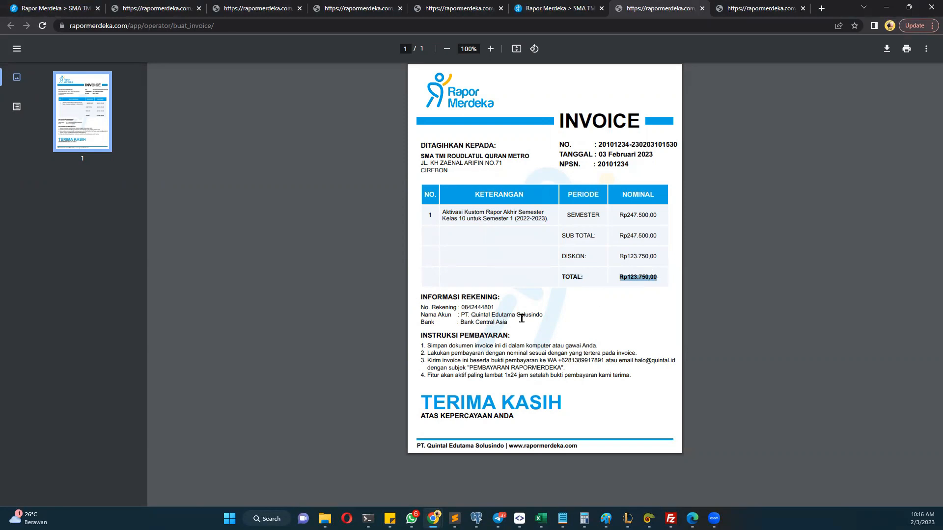
left_click_drag(458, 315, 576, 318)
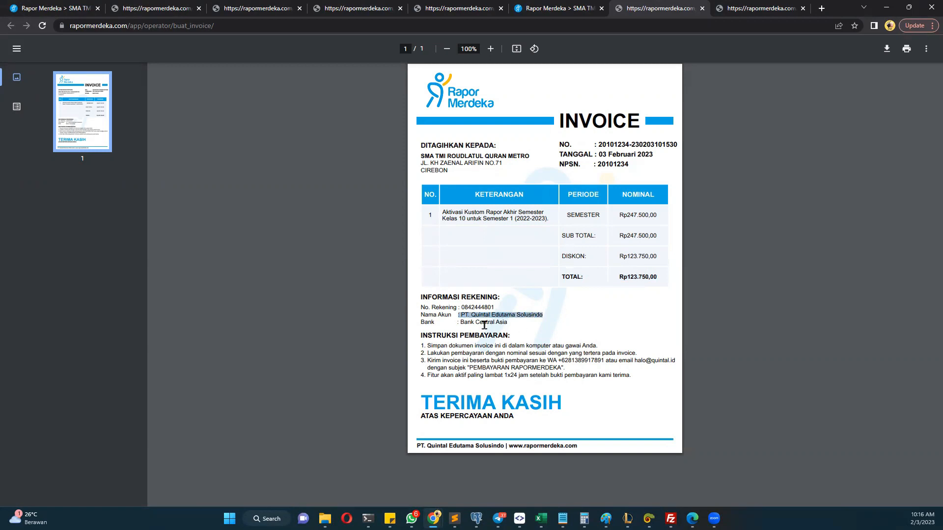
left_click_drag(458, 323, 518, 324)
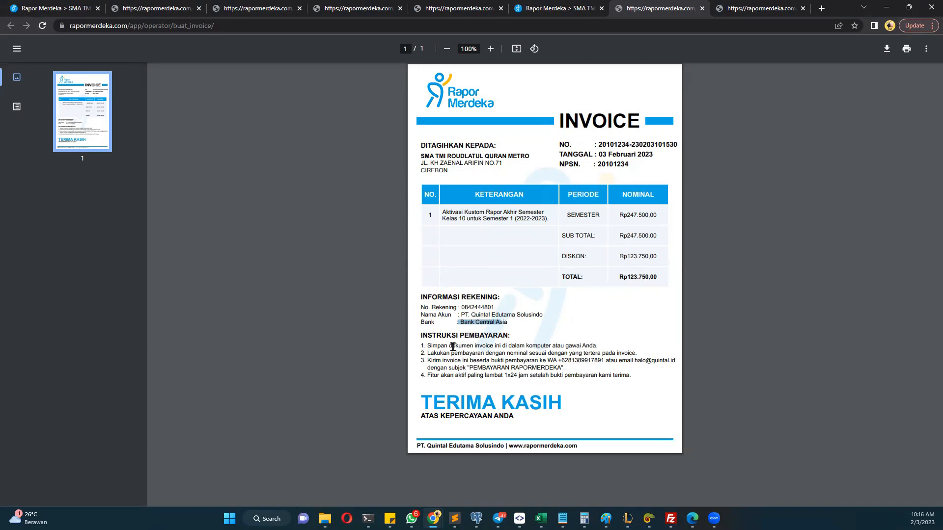
left_click_drag(455, 345, 574, 344)
left_click(531, 281)
right_click(531, 281)
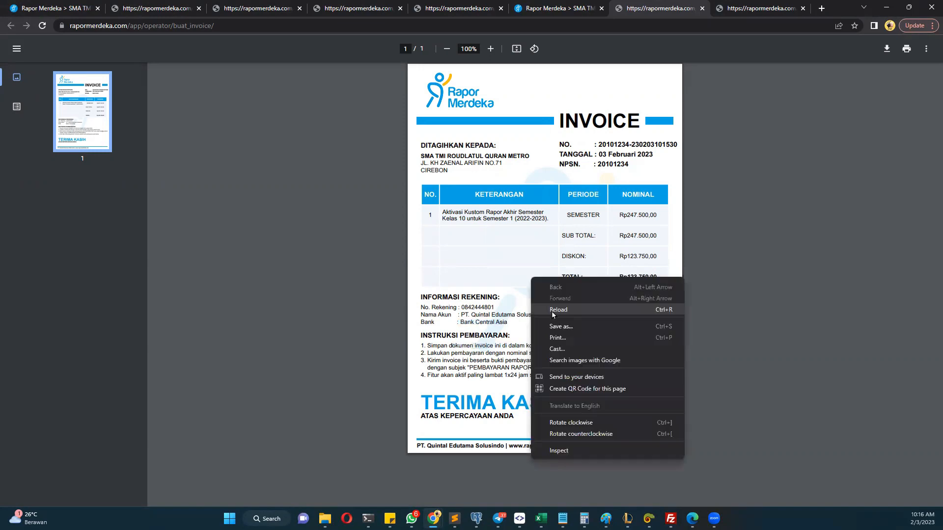
left_click(559, 327)
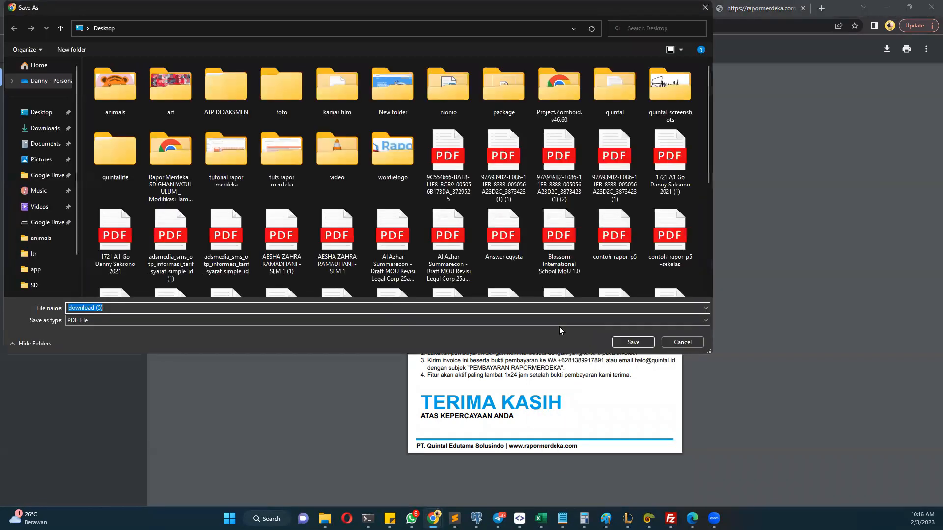
key("Escape")
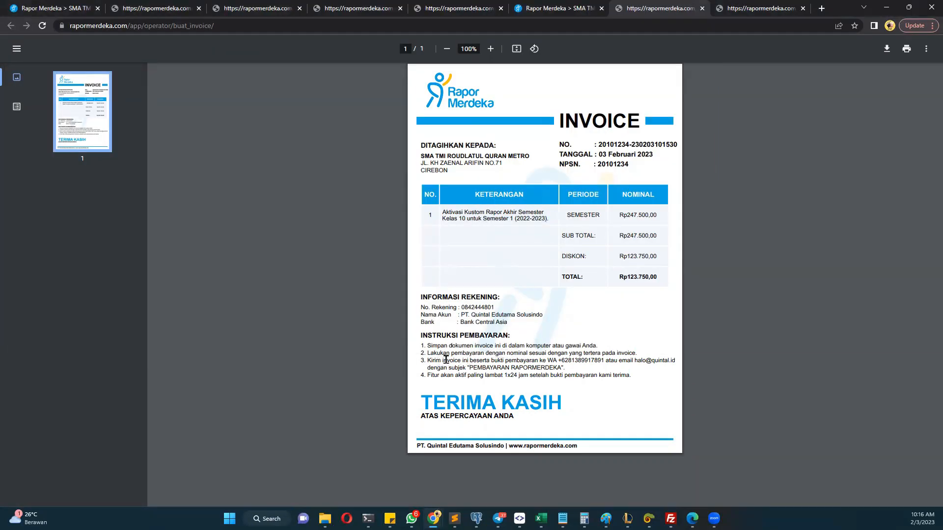
Step: Review the invoice's third payment instruction on sending the invoice with proof of payment, and return to the report customisation page
left_click_drag(445, 360, 603, 361)
left_click(604, 360)
left_click(545, 10)
Step: Switch the active period to Semester 2 (2022-2023) and reopen the Kustom Rapor page
left_click(97, 109)
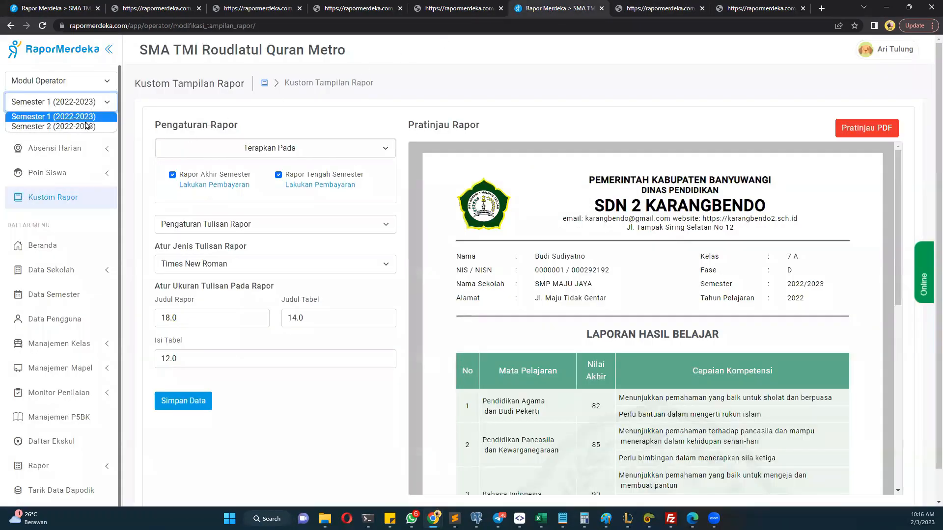
left_click(86, 126)
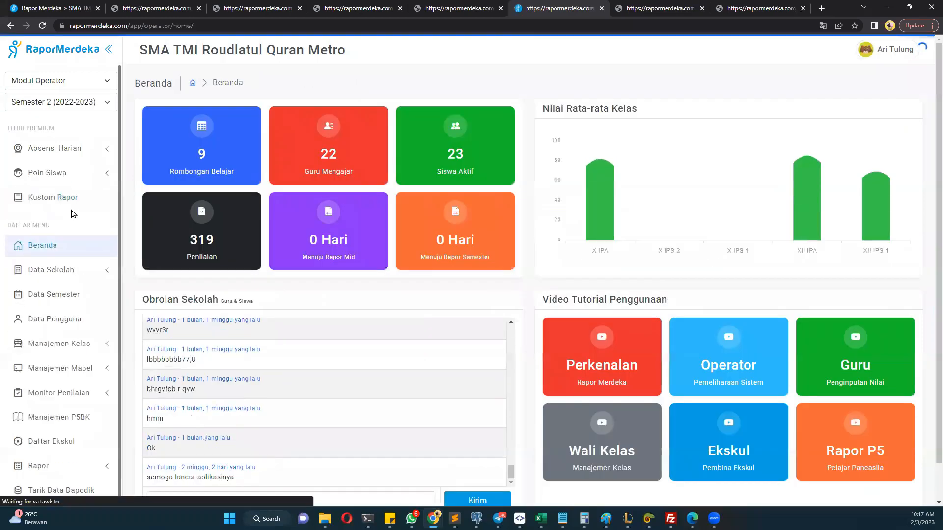
left_click(49, 201)
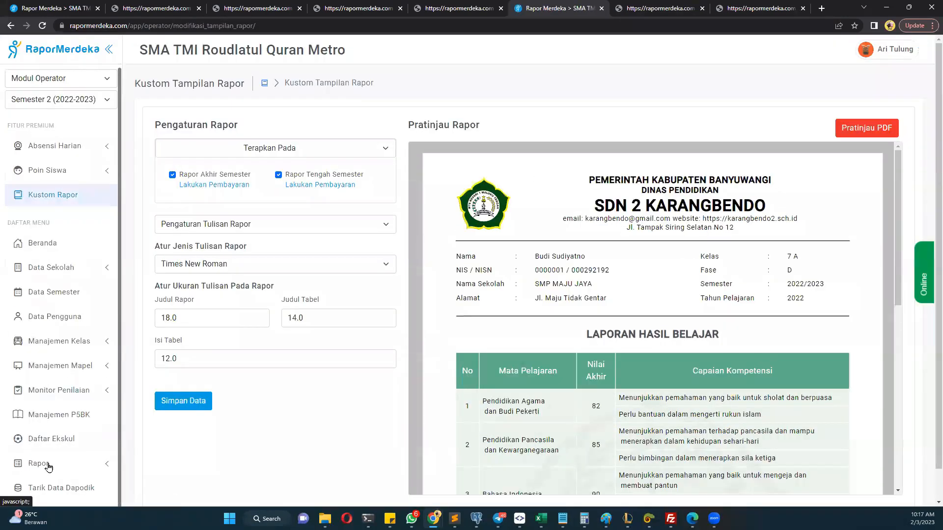
Step: Open the Semester report of the first XII IPA student from the report list and examine the unpaid customised print
left_click(49, 461)
scroll(62, 481, "down", 1)
left_click(63, 463)
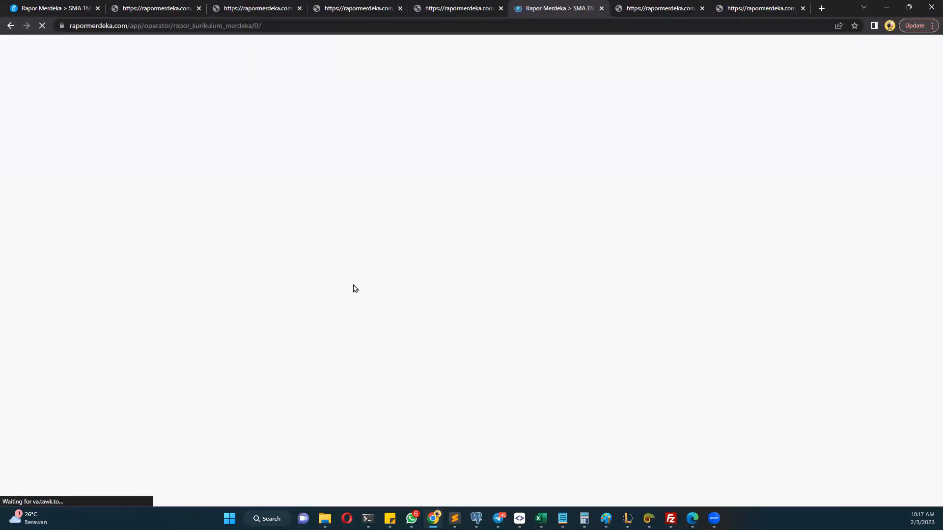
left_click(722, 183)
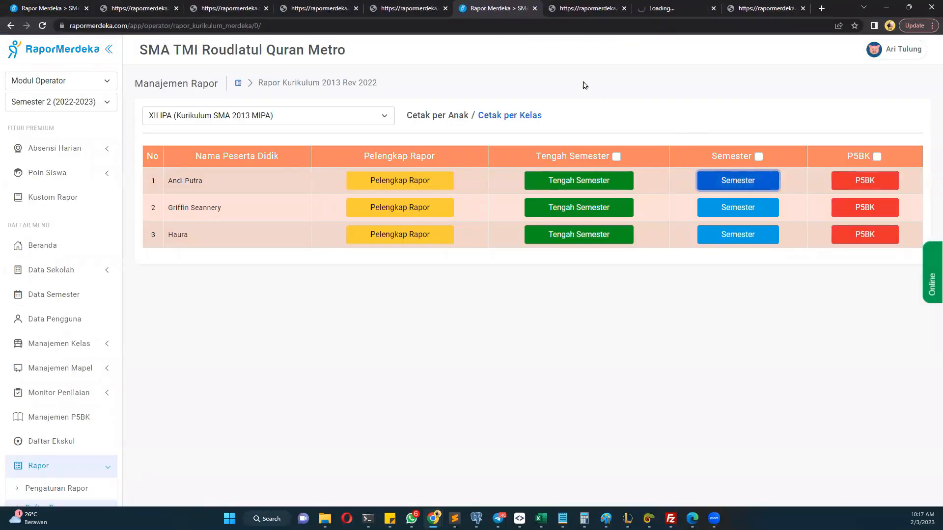
left_click(661, 9)
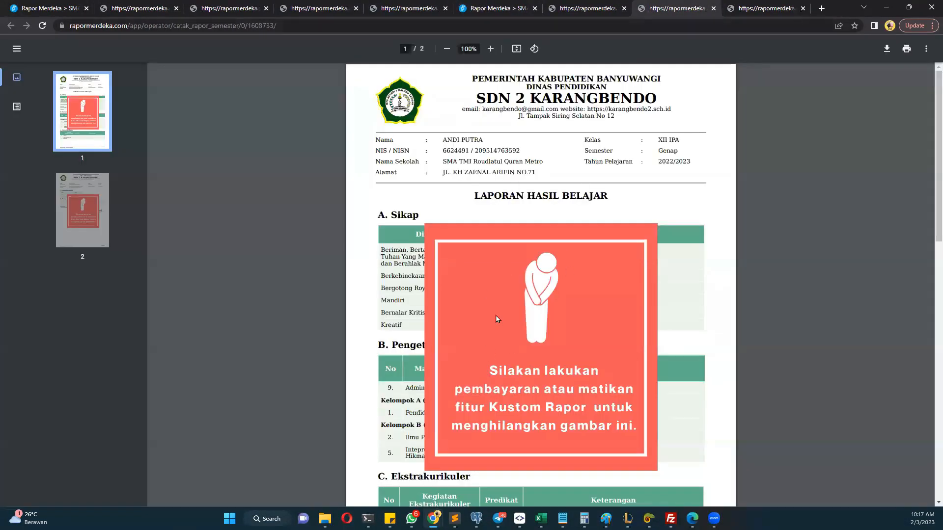
scroll(496, 316, "down", 3)
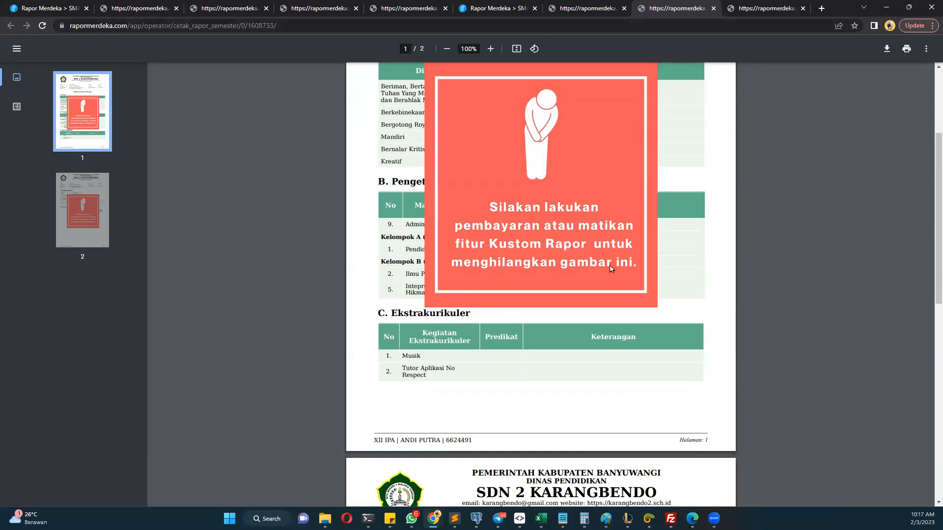
scroll(611, 268, "up", 3)
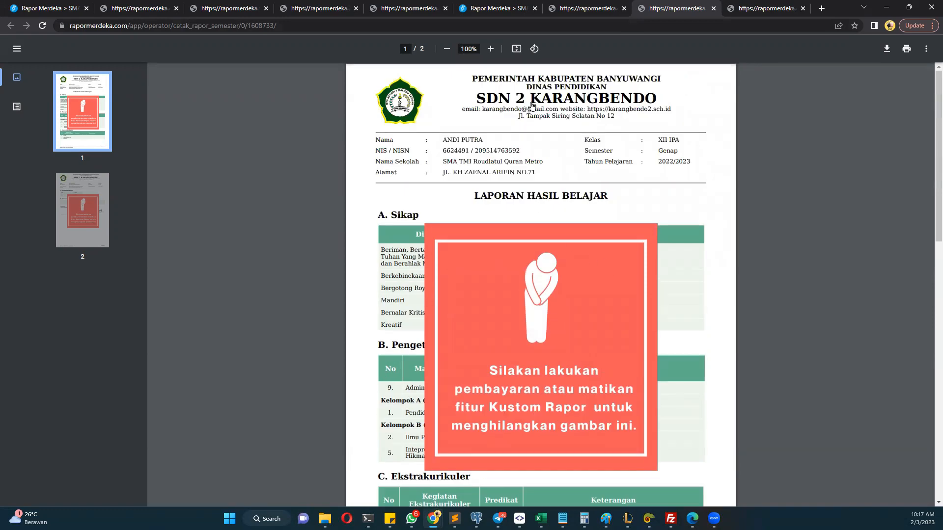
Step: Exclude Rapor Akhir Semester from the report customisation on the Kustom Rapor page and save the settings
left_click(497, 6)
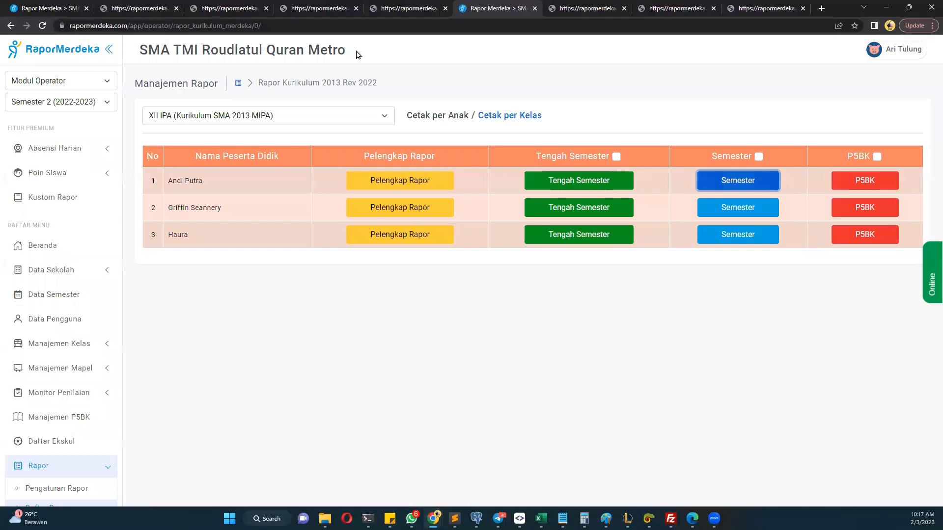
left_click(61, 201)
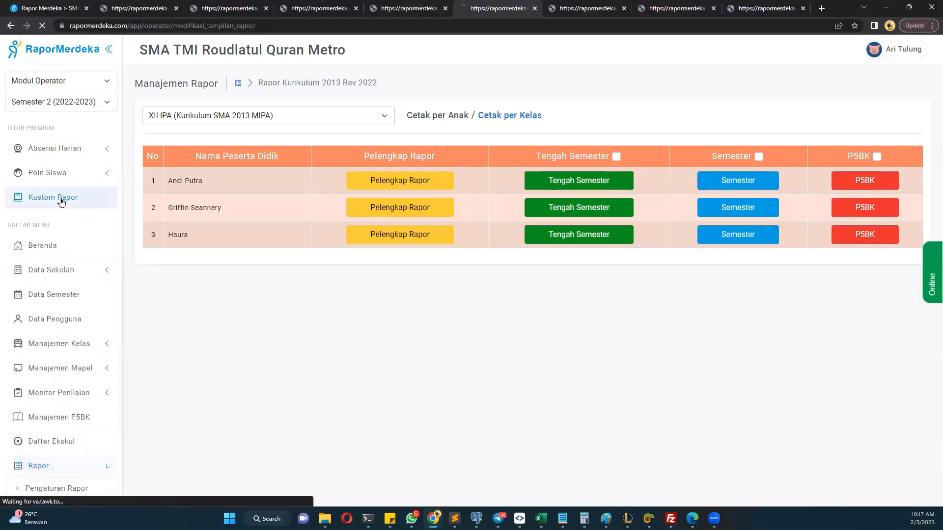
left_click(172, 175)
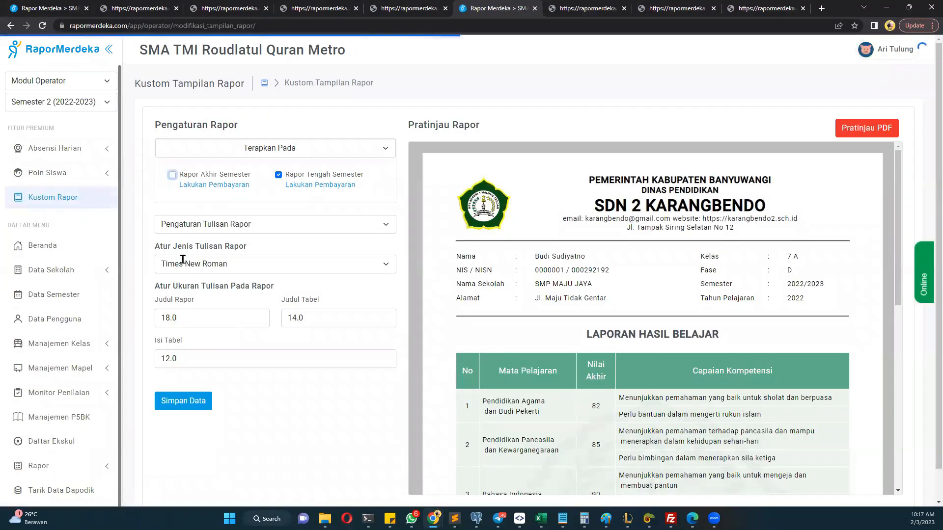
left_click(194, 401)
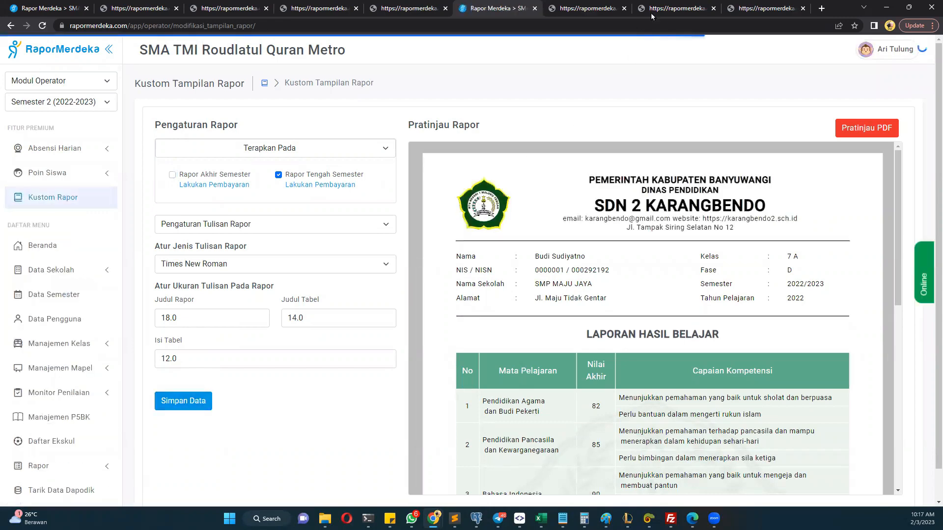
Step: Reload the XII IPA student's Semester report to check its print without customisation, and close it
left_click(656, 8)
key("F5")
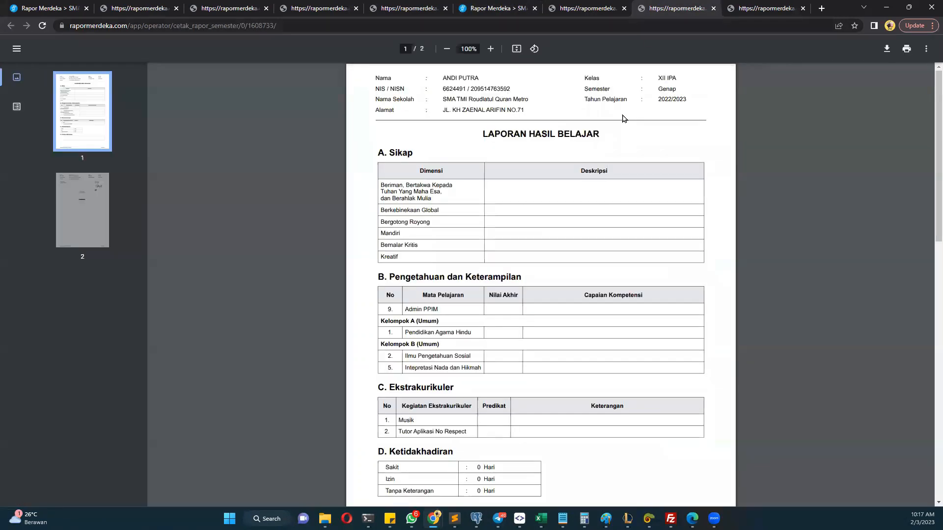
key("ctrl+w")
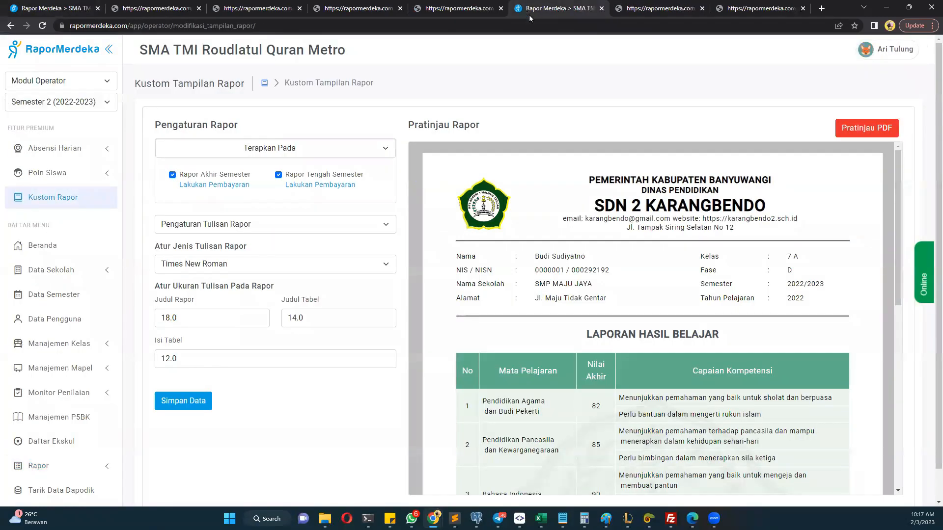
Step: Review the customised Semester report of the X IPA student across its first pages
left_click(476, 14)
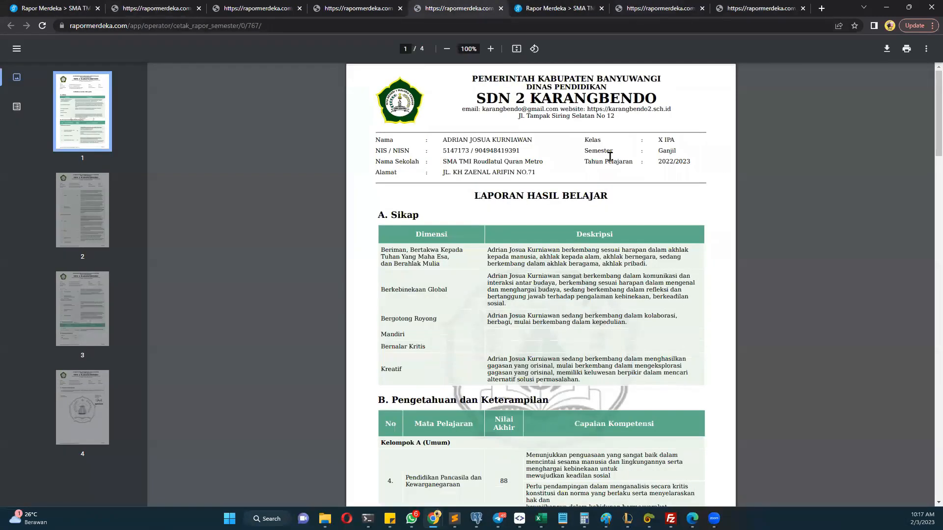
scroll(513, 170, "down", 4)
scroll(535, 170, "up", 4)
scroll(552, 244, "down", 1)
scroll(552, 244, "down", 15)
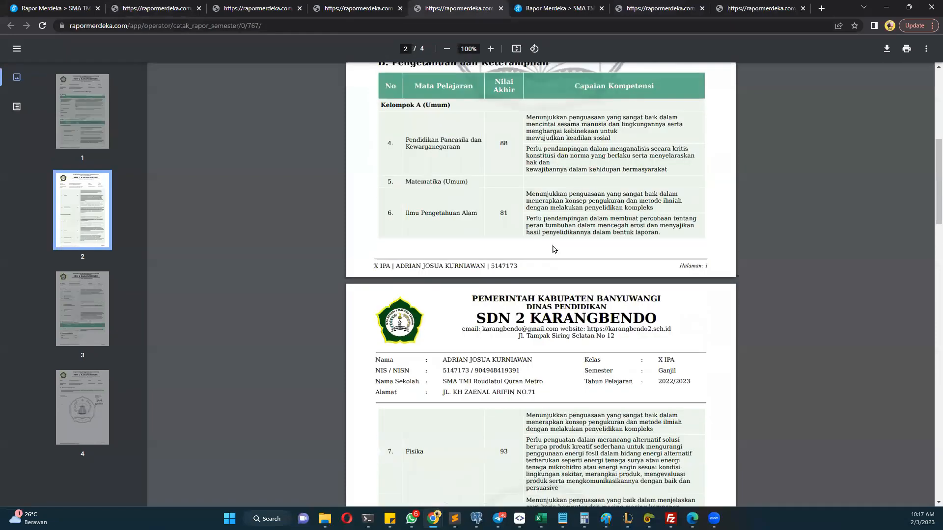
scroll(552, 243, "up", 10)
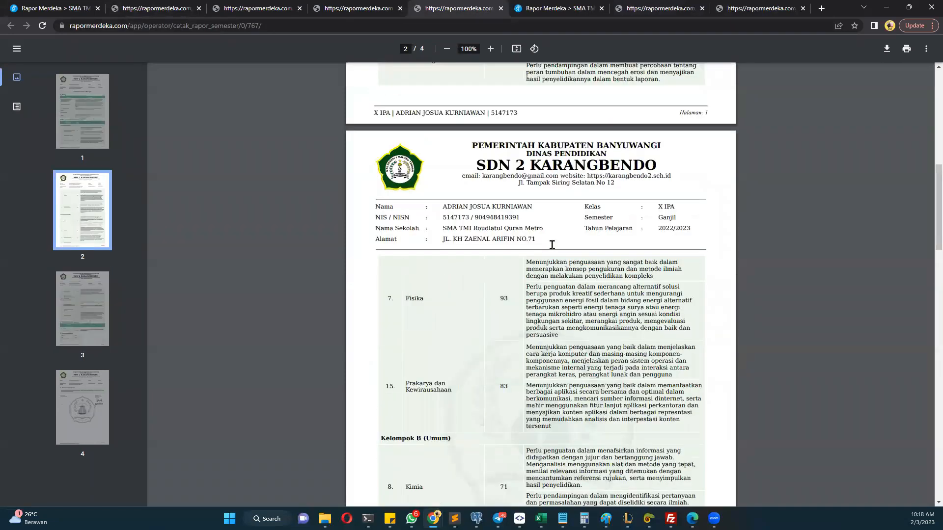
scroll(552, 244, "up", 4)
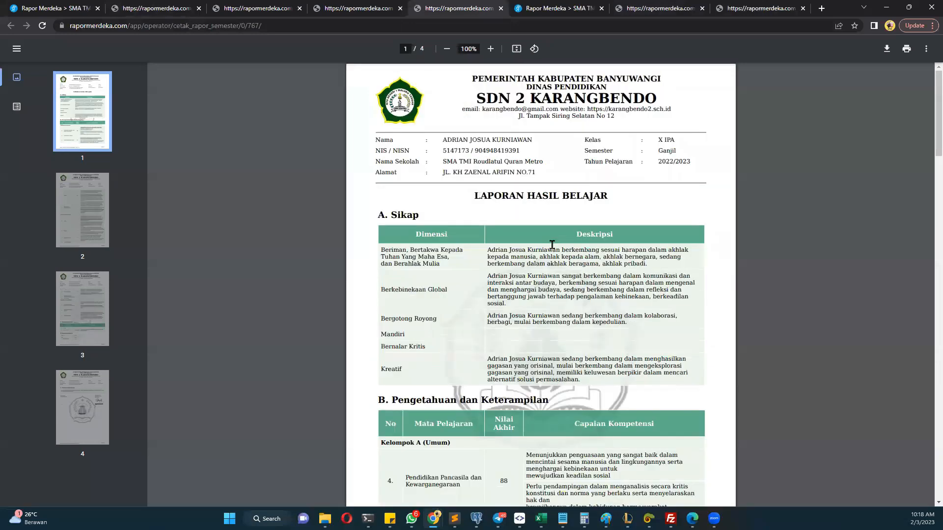